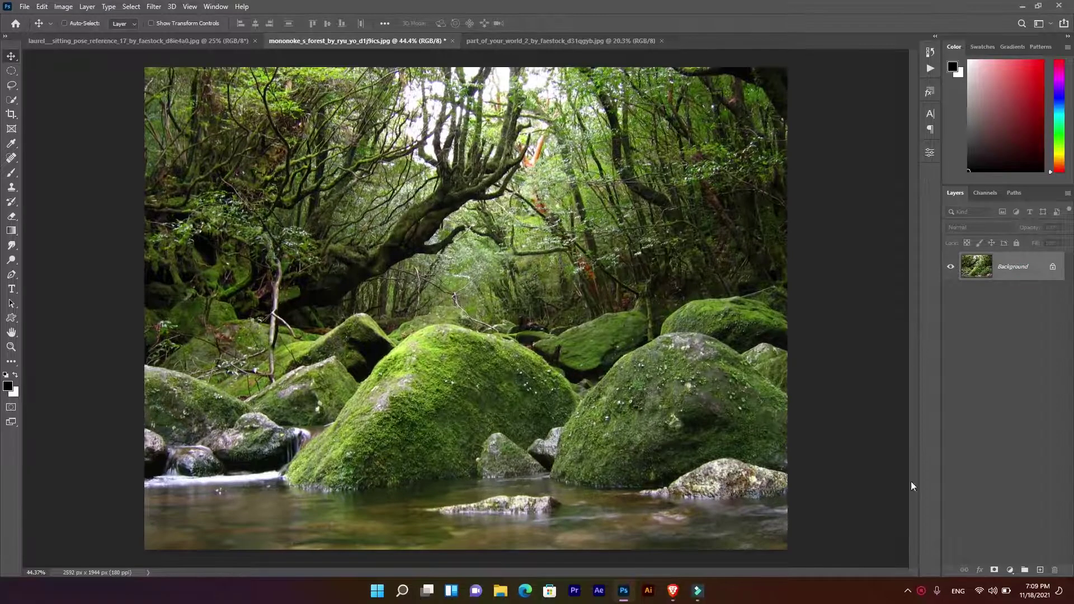
Duplicate the Background layer into a Background copy layer
right_click(969, 265)
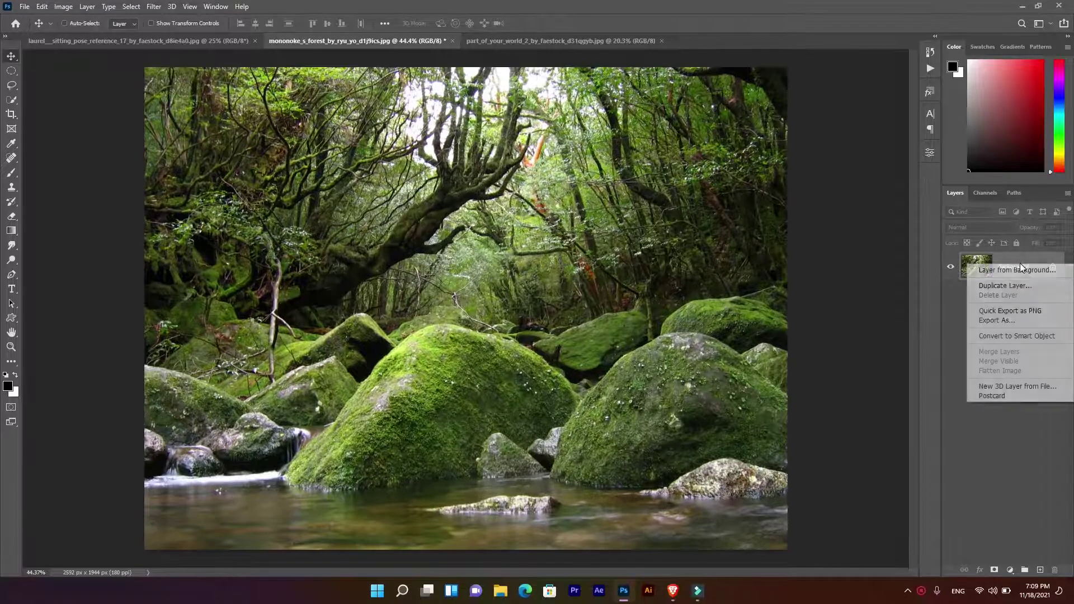
left_click(1007, 286)
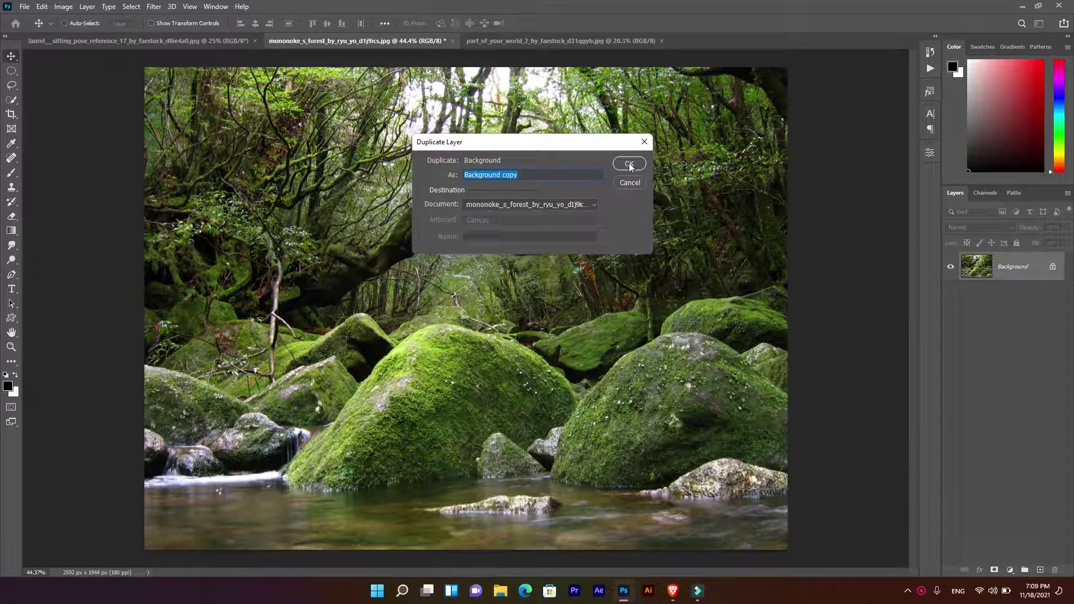
left_click(629, 164)
Apply a 13 px Tilt-Shift blur keeping the central mossy boulders sharp, then toggle the copy to compare
left_click(156, 7)
mouse_move(173, 160)
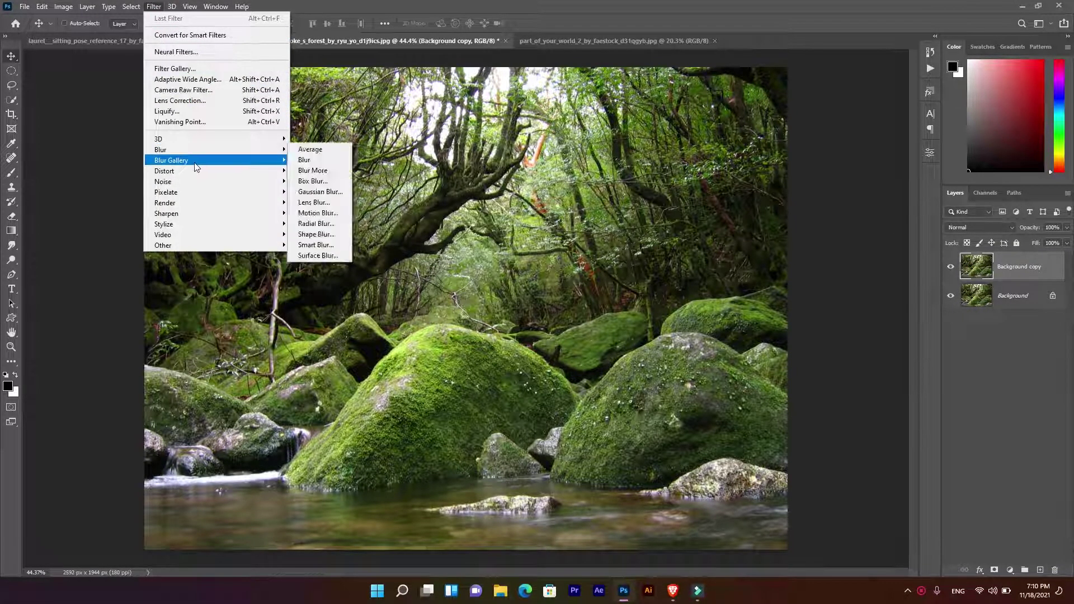
left_click(321, 182)
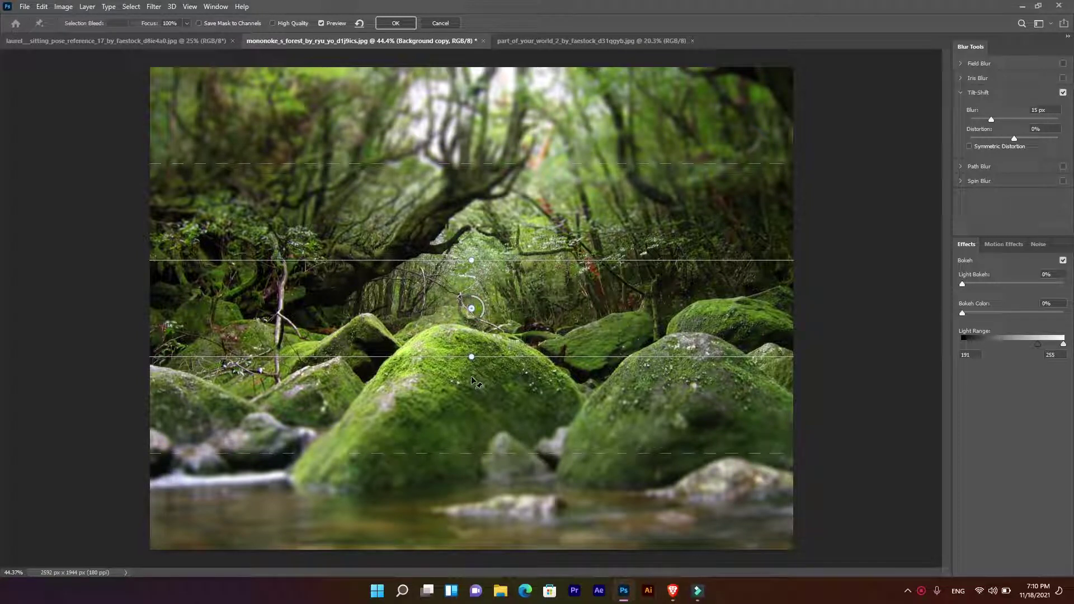
mouse_move(472, 308)
left_mouse_down()
mouse_move(471, 263)
mouse_move(463, 405)
left_mouse_up()
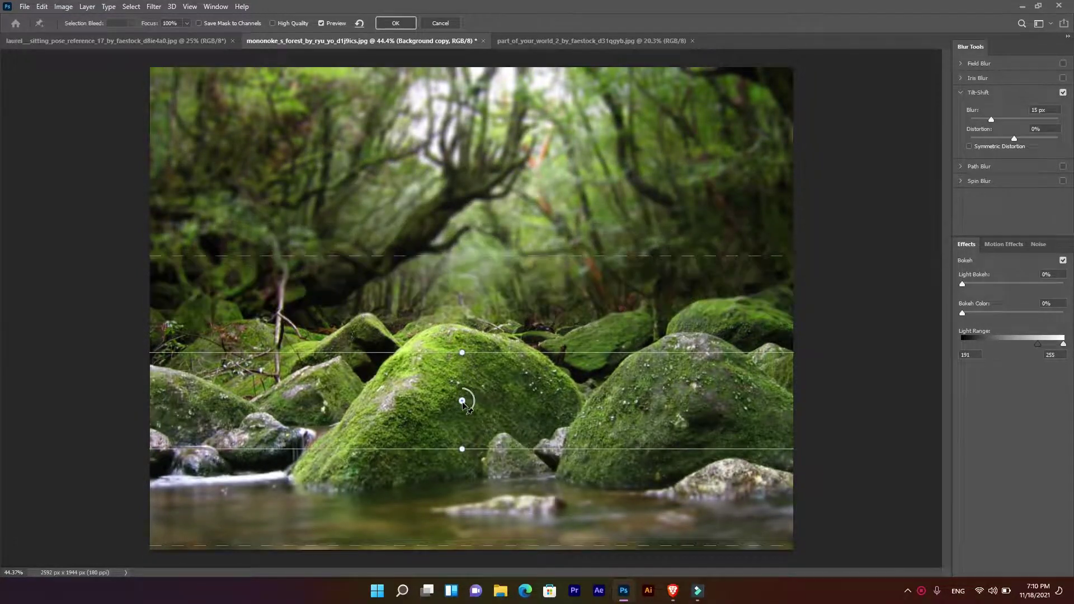
mouse_move(463, 451)
left_mouse_down()
mouse_move(468, 497)
mouse_move(472, 482)
left_mouse_up()
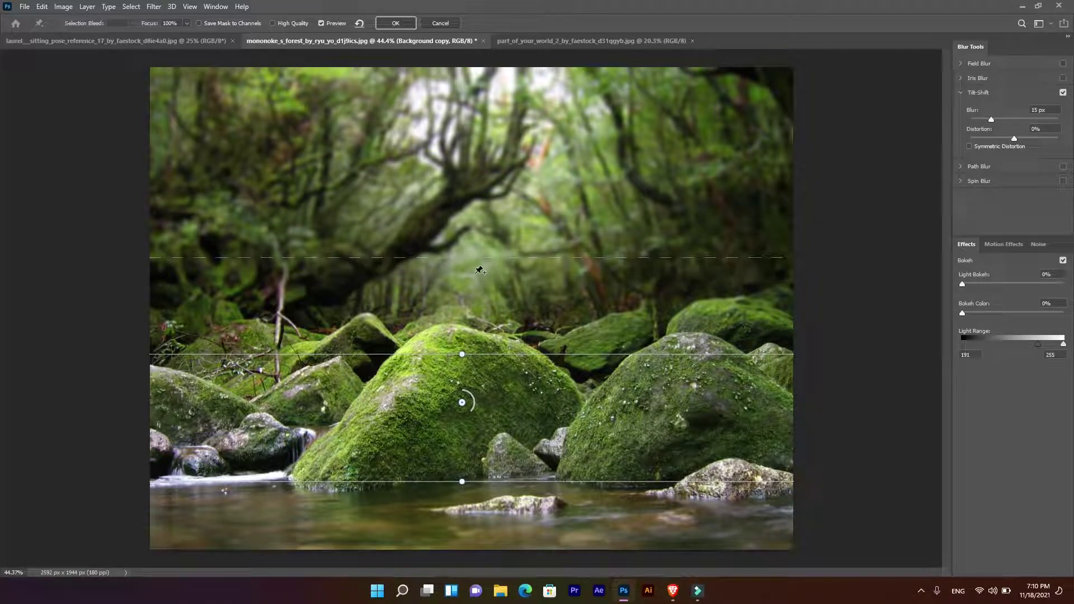
mouse_move(478, 259)
left_mouse_down()
mouse_move(475, 310)
mouse_move(509, 284)
left_mouse_up()
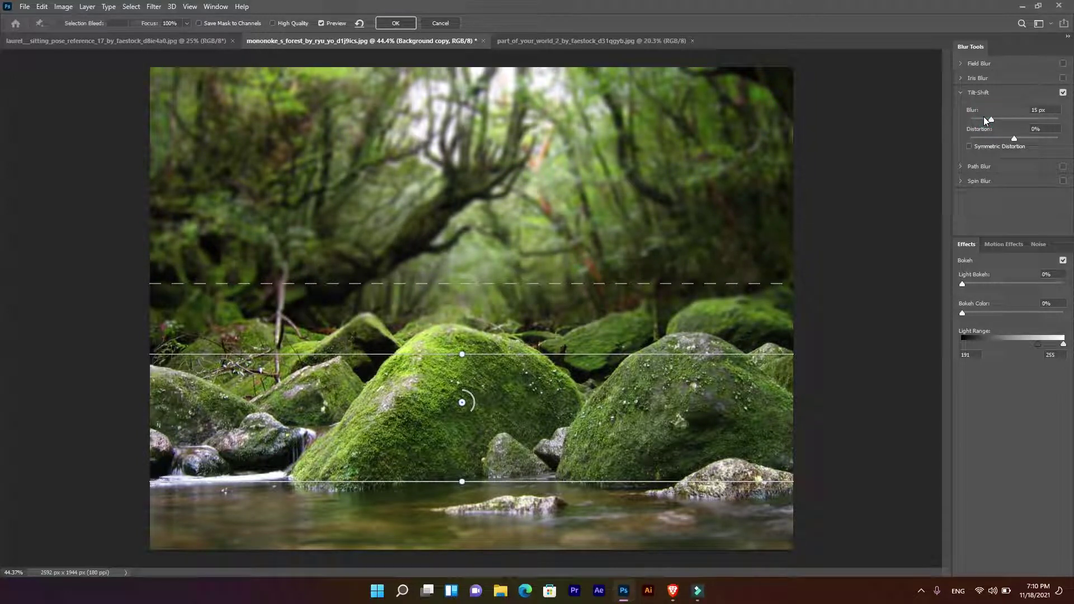
left_click_drag(994, 119, 987, 119)
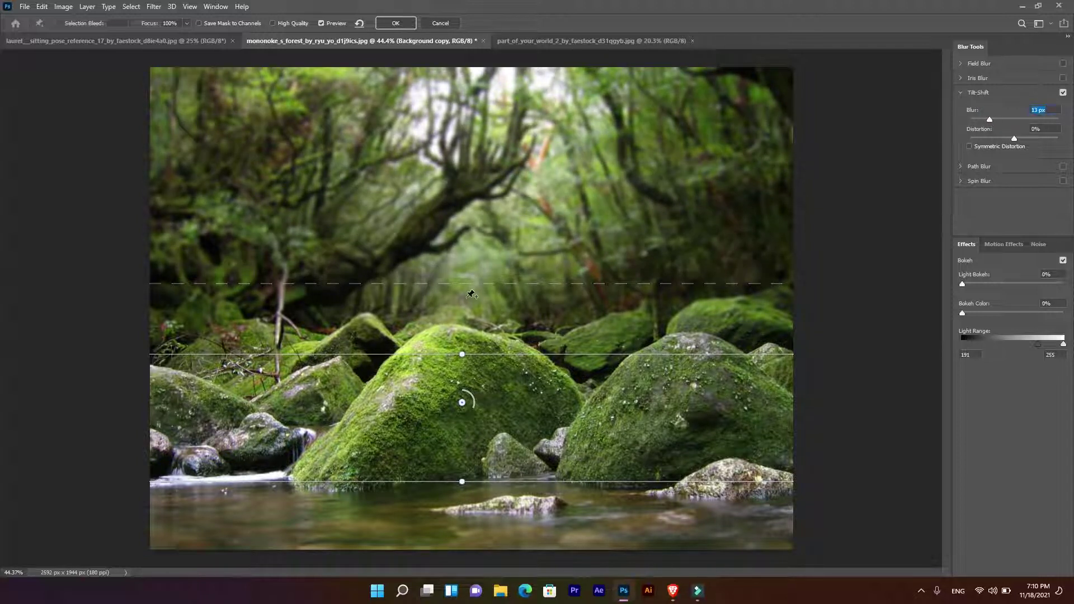
left_click(383, 24)
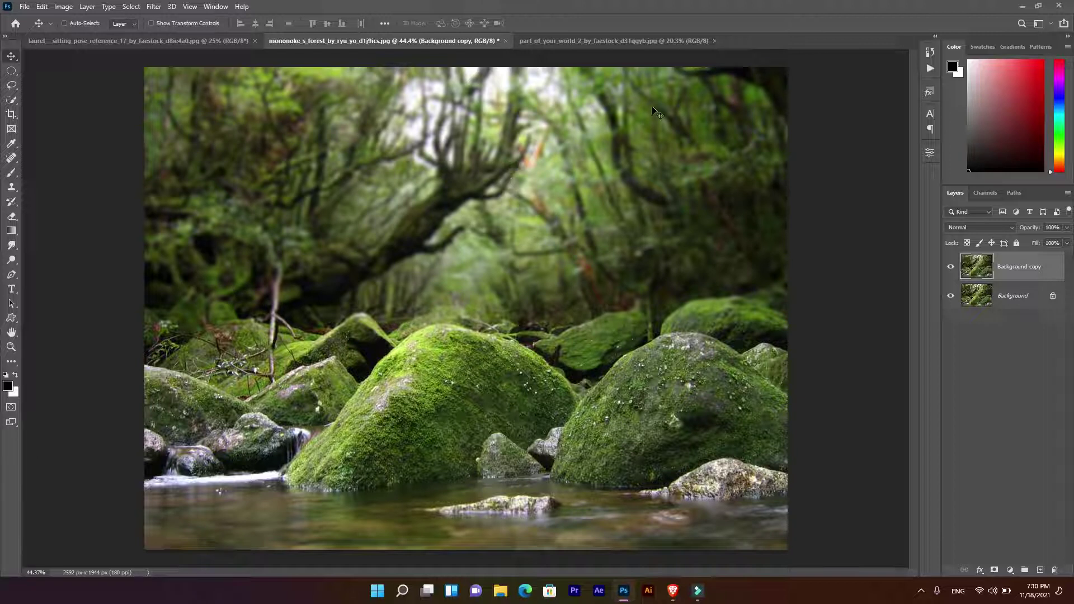
left_click(951, 268)
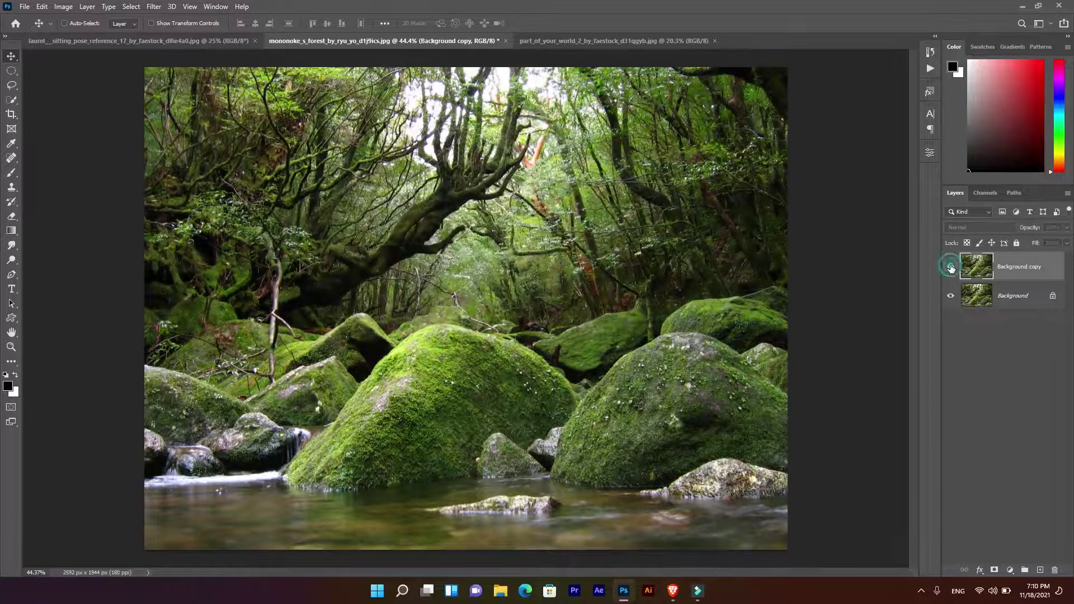
left_click(950, 268)
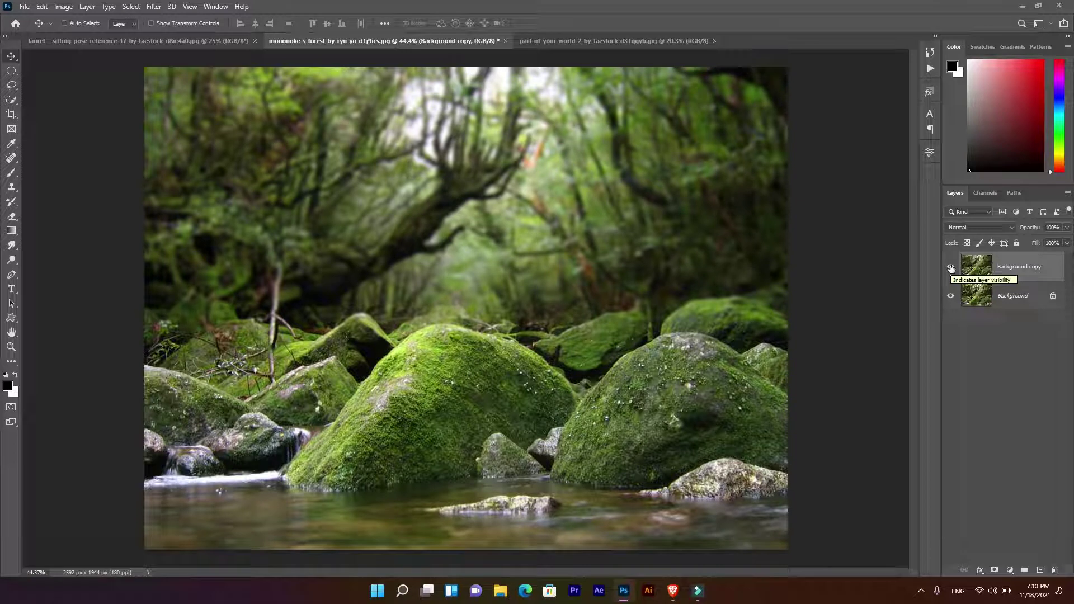
In the part_of_your_world photo, select the woman with Object Selection
left_click(575, 42)
right_click(11, 100)
left_click(50, 100)
left_click_drag(336, 113, 588, 482)
left_click_drag(650, 499, 646, 495)
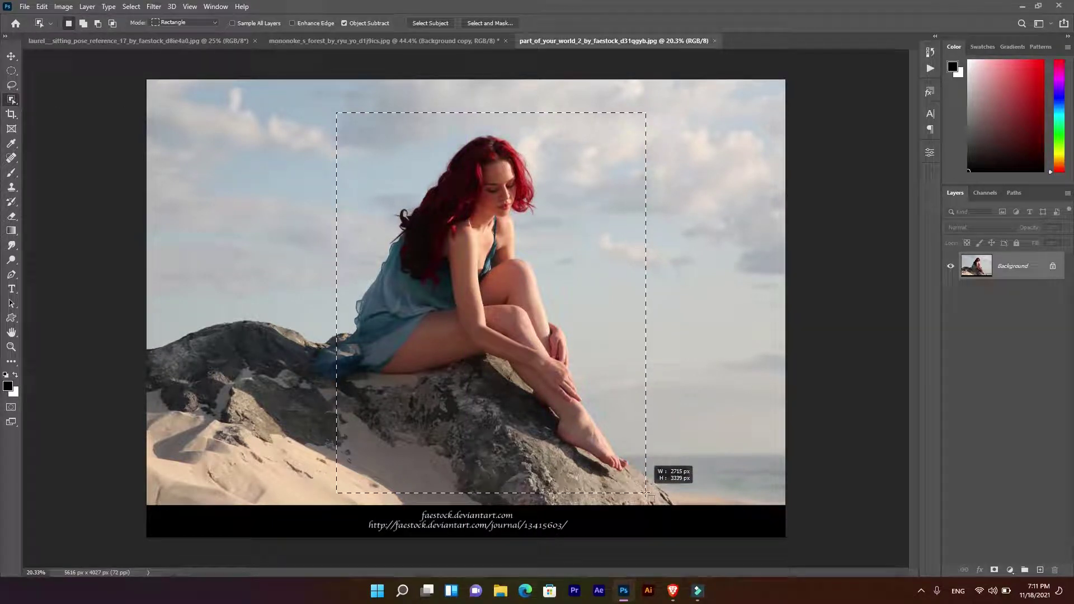
left_click_drag(292, 95, 687, 494)
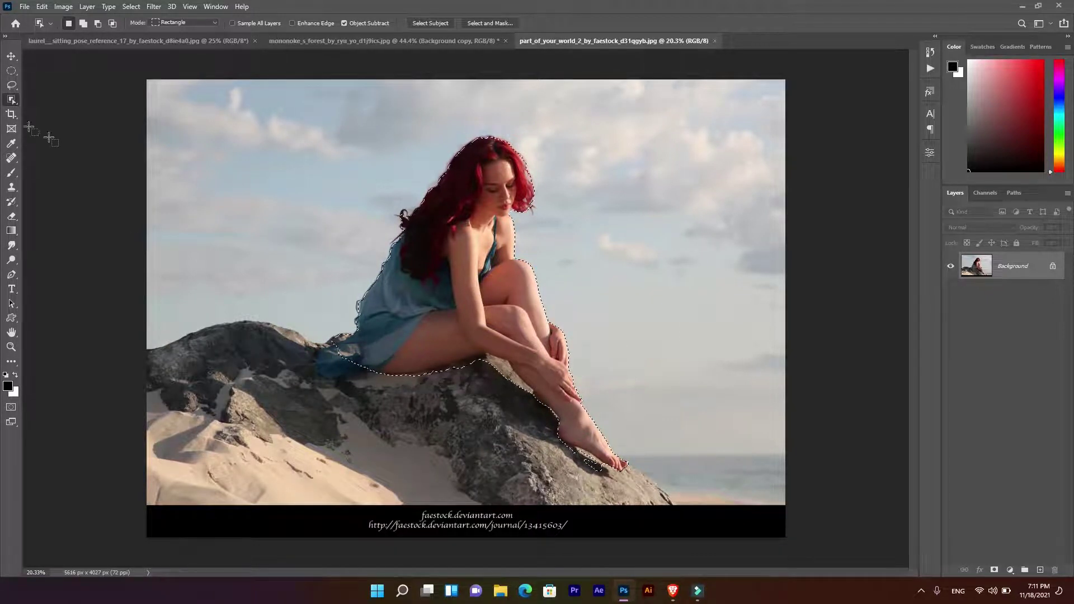
Clean the selection with Quick Selection, removing rock shadow by the toes and fixing the dress hem
right_click(11, 100)
left_click(47, 110)
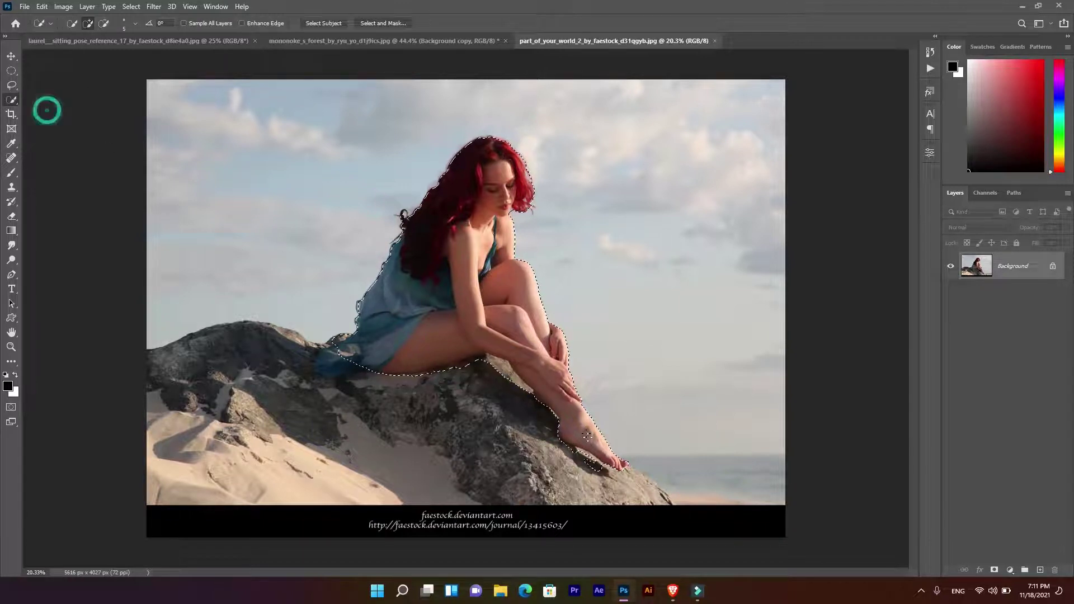
left_click(605, 471, "alt")
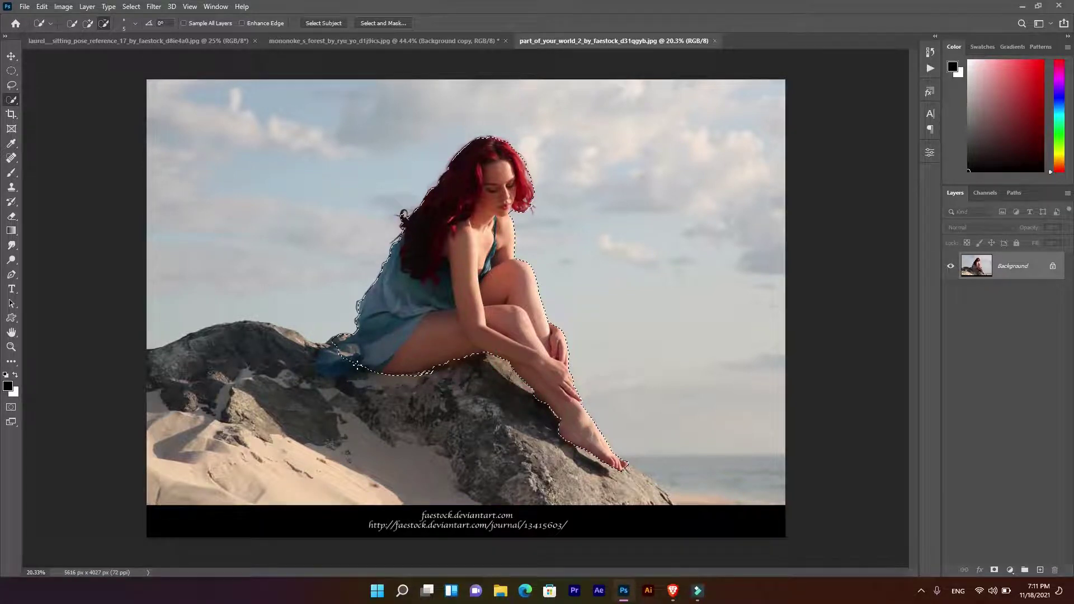
left_click_drag(357, 366, 327, 366)
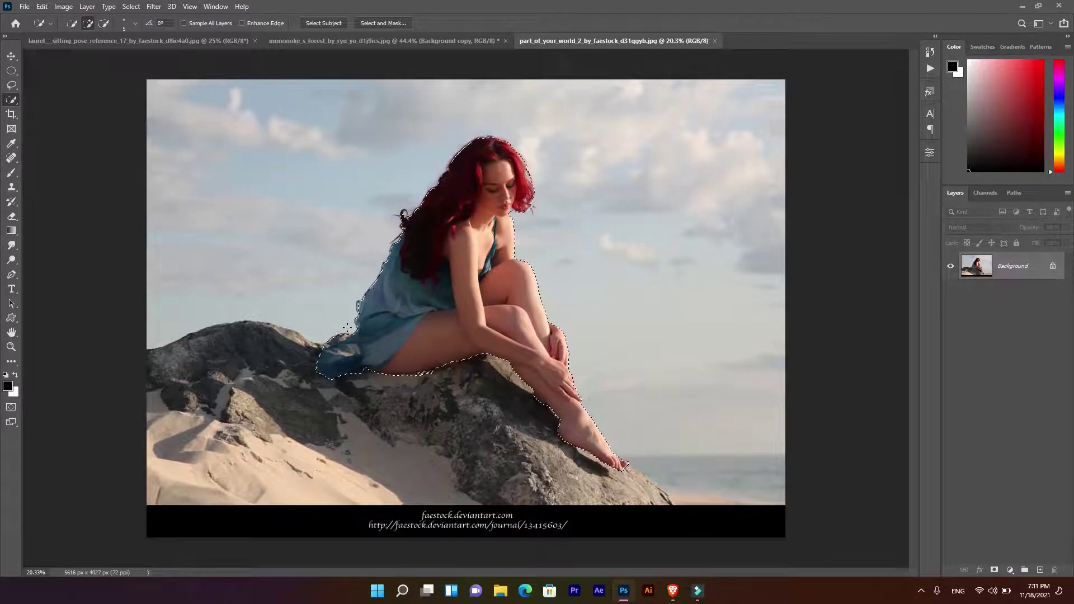
left_click(348, 327, "alt")
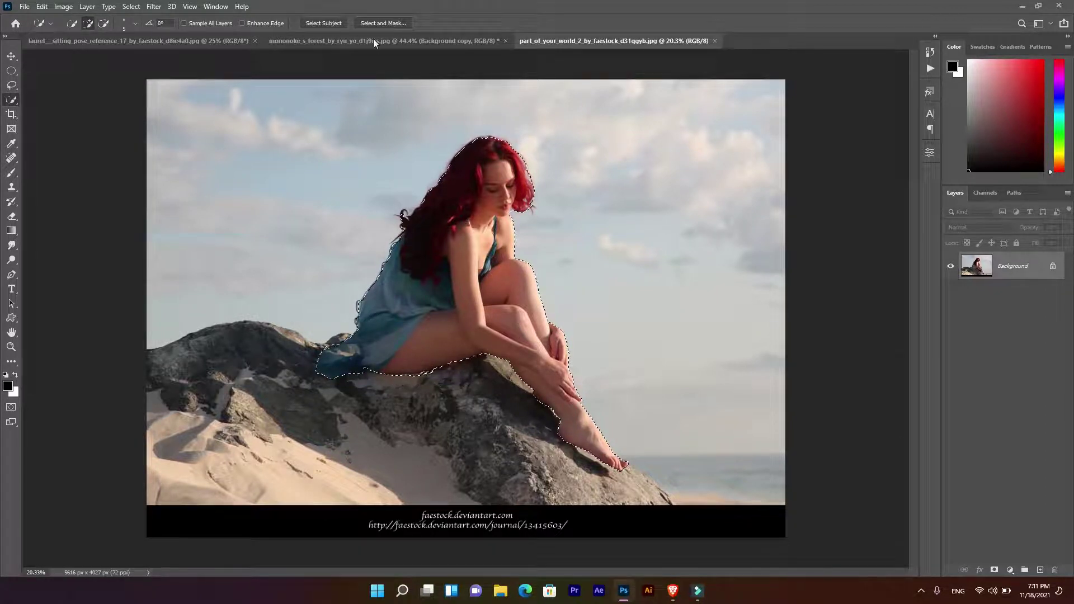
In Select and Mask, refine the dress hem and hair edges with an 82 px Refine Edge Brush
left_click(383, 23)
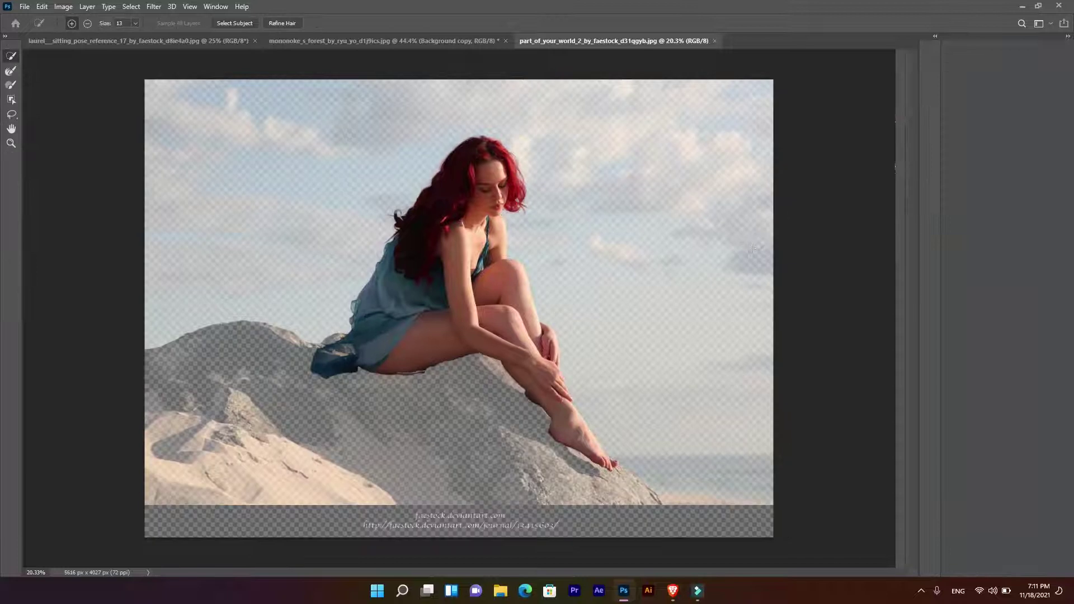
left_click_drag(429, 373, 447, 373)
left_click(12, 72)
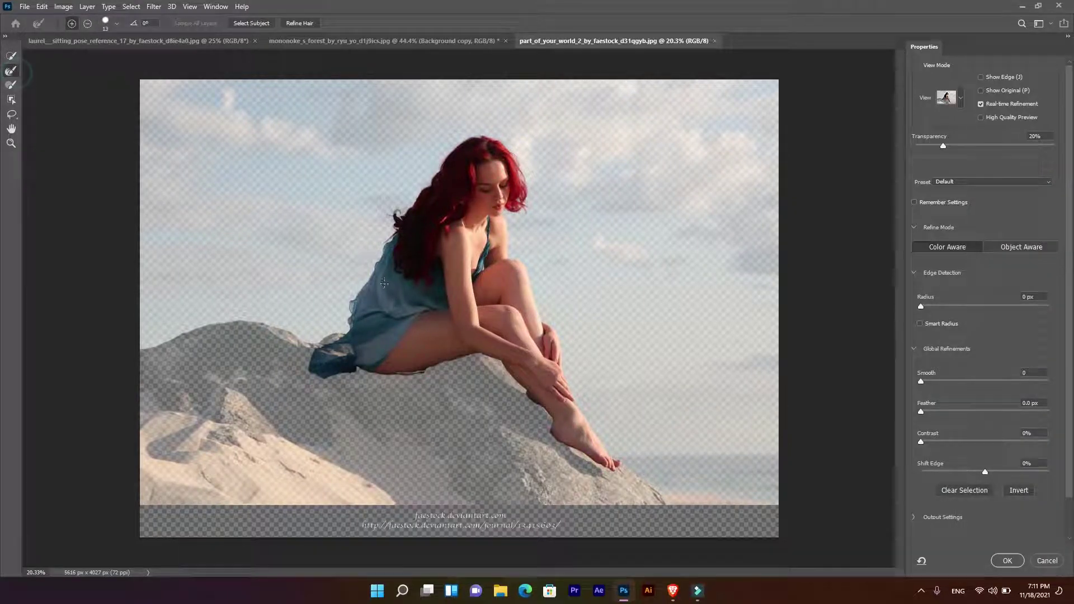
right_click(465, 365, "alt")
mouse_move(323, 374)
left_mouse_down()
mouse_move(309, 354)
mouse_move(352, 374)
left_mouse_up()
left_click_drag(402, 212, 390, 211)
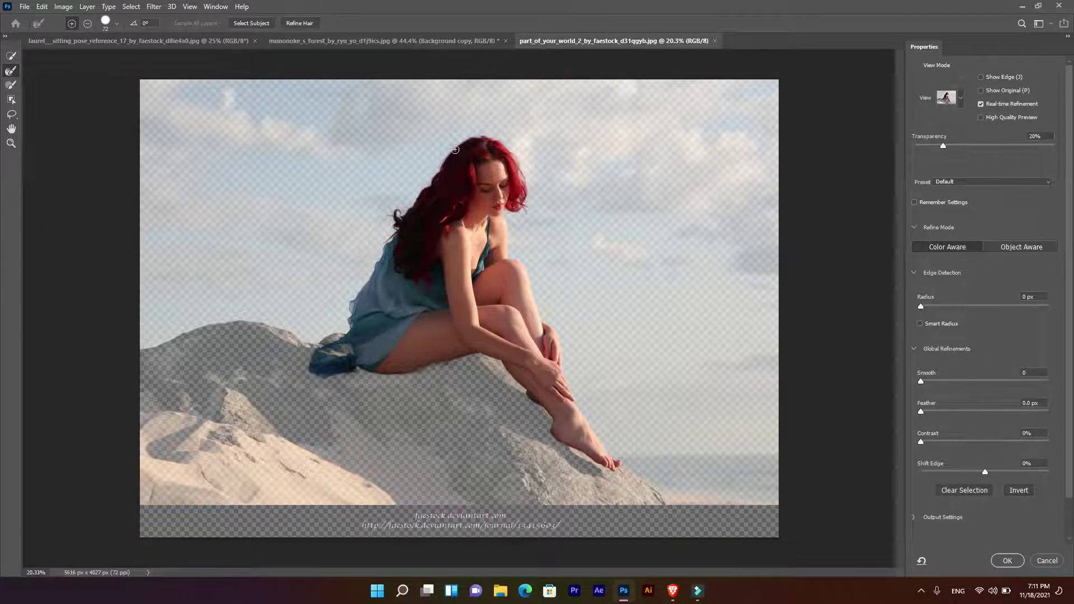
left_click_drag(441, 164, 460, 148)
left_click_drag(985, 474, 990, 474)
Enable Smart Radius at 1 px and output the cut-out to a new layer with layer mask
left_click(917, 325)
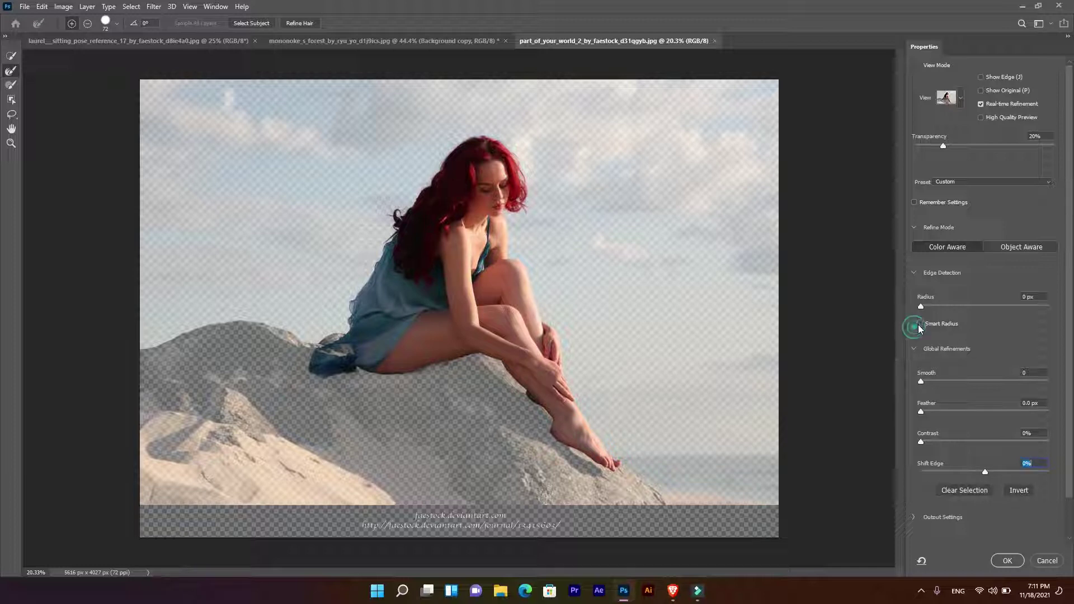
left_click(928, 305)
left_click(918, 519)
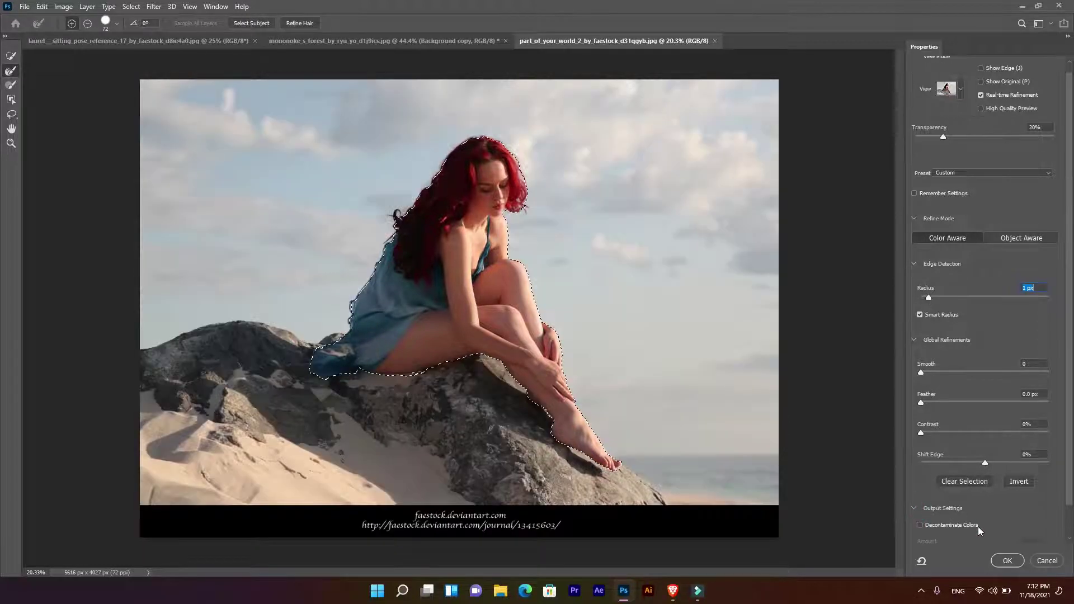
scroll(952, 508, "down", 1)
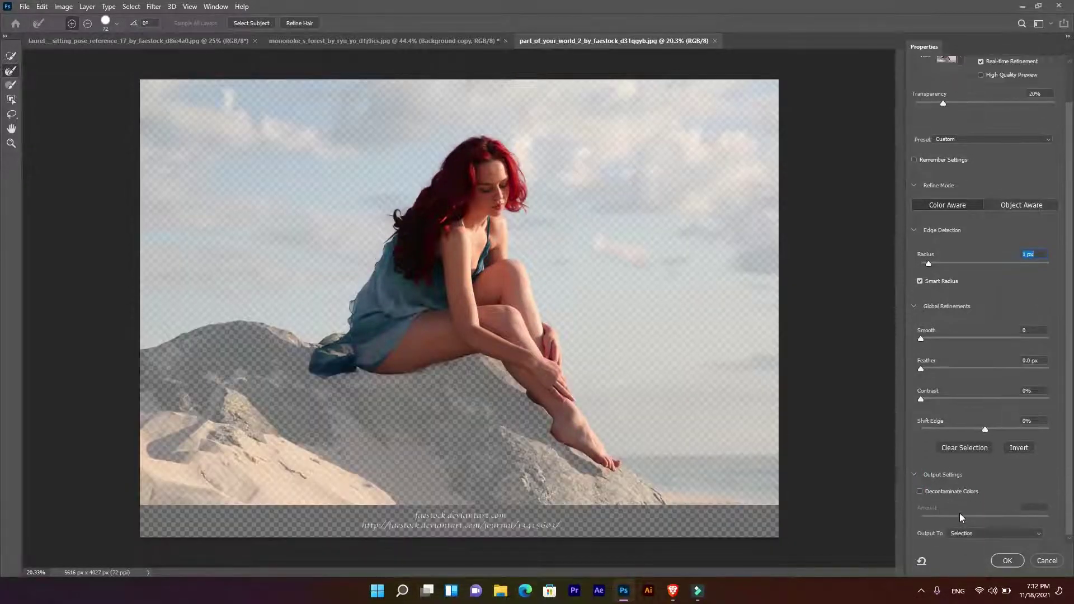
left_click(972, 530)
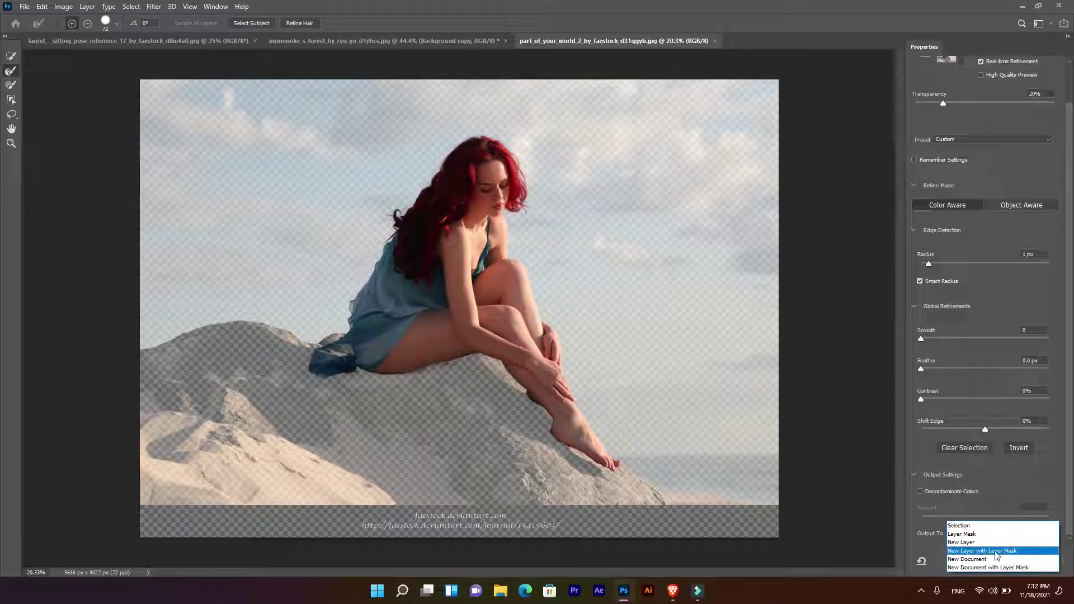
left_click(1018, 552)
left_click(999, 565)
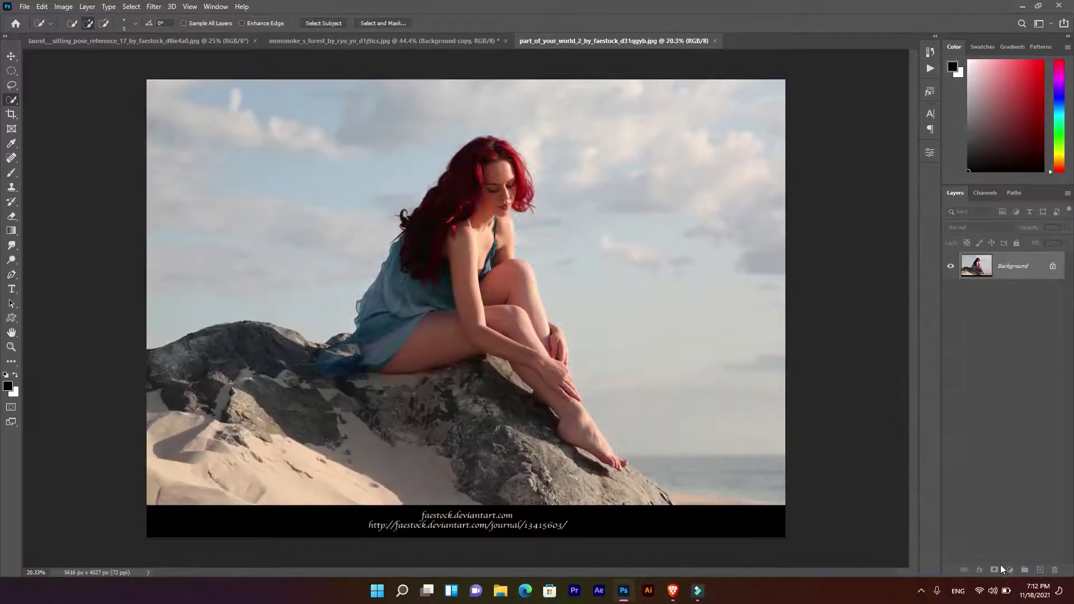
left_click(11, 56)
Bring the cut-out woman into the forest scene, shrink her and flip her horizontally
mouse_move(485, 154)
left_mouse_down()
mouse_move(383, 44)
mouse_move(464, 240)
left_mouse_up()
key("ctrl+t")
key("ctrl+0")
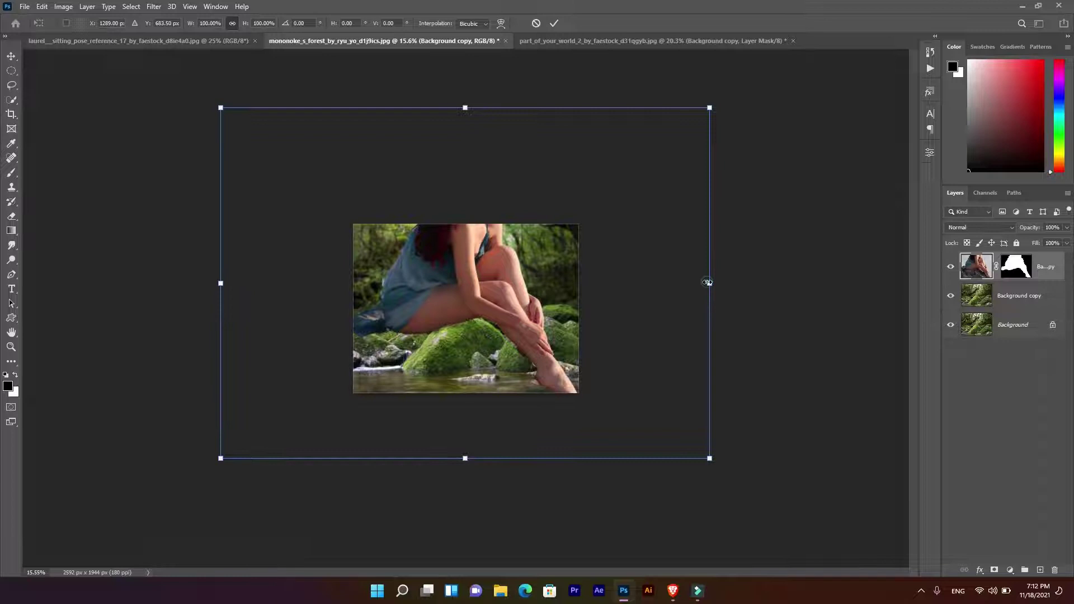
left_click_drag(708, 282, 527, 283)
right_click(481, 290)
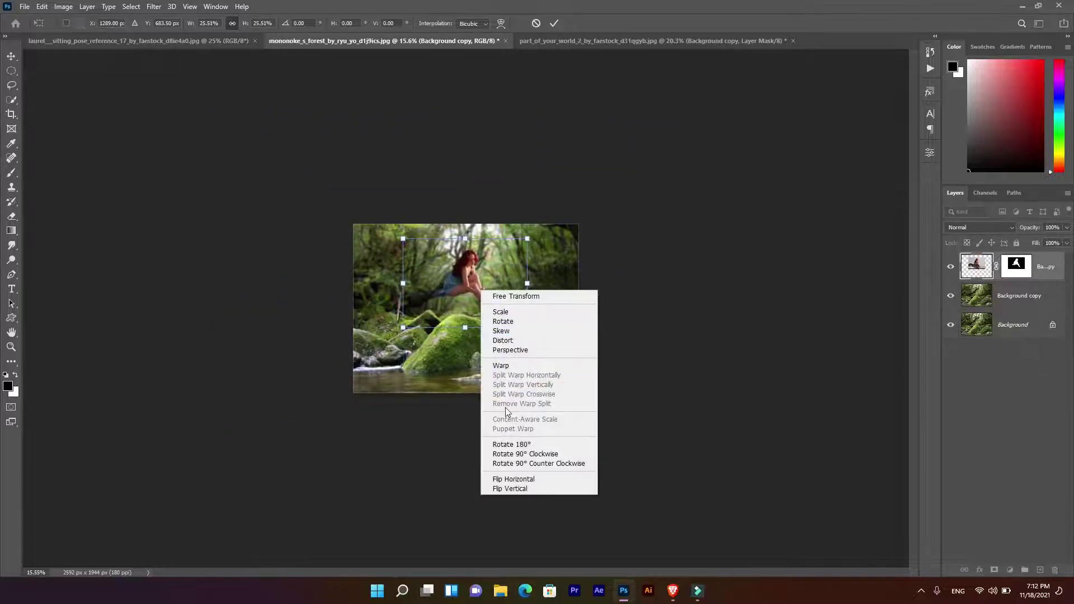
left_click(513, 479)
Scale the figure to about 20% and seat her on the central mossy boulder
scroll(476, 282, "up", 2)
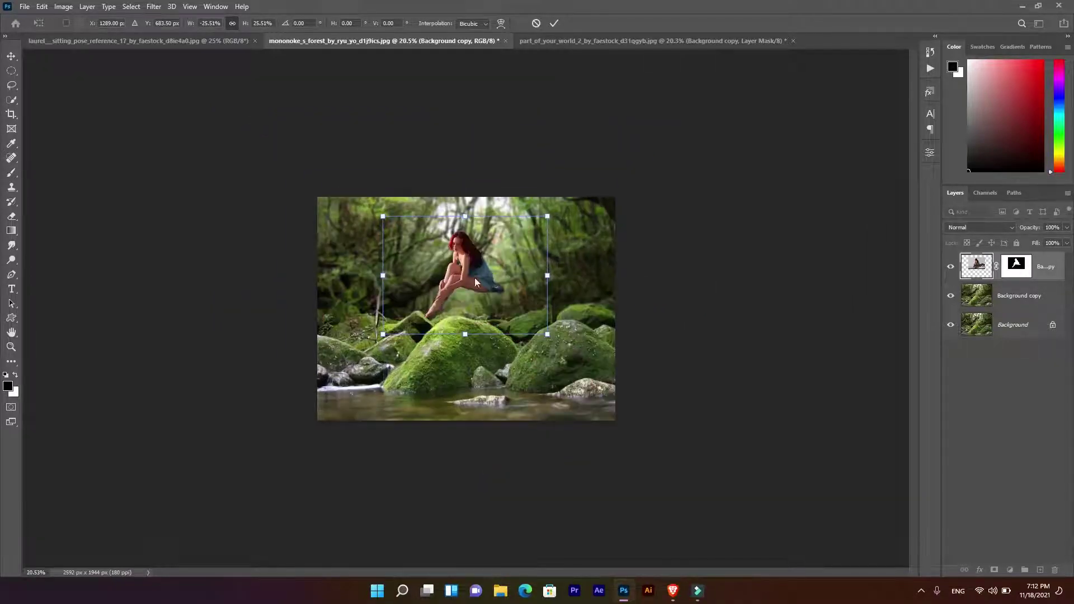
left_click_drag(473, 272, 465, 306)
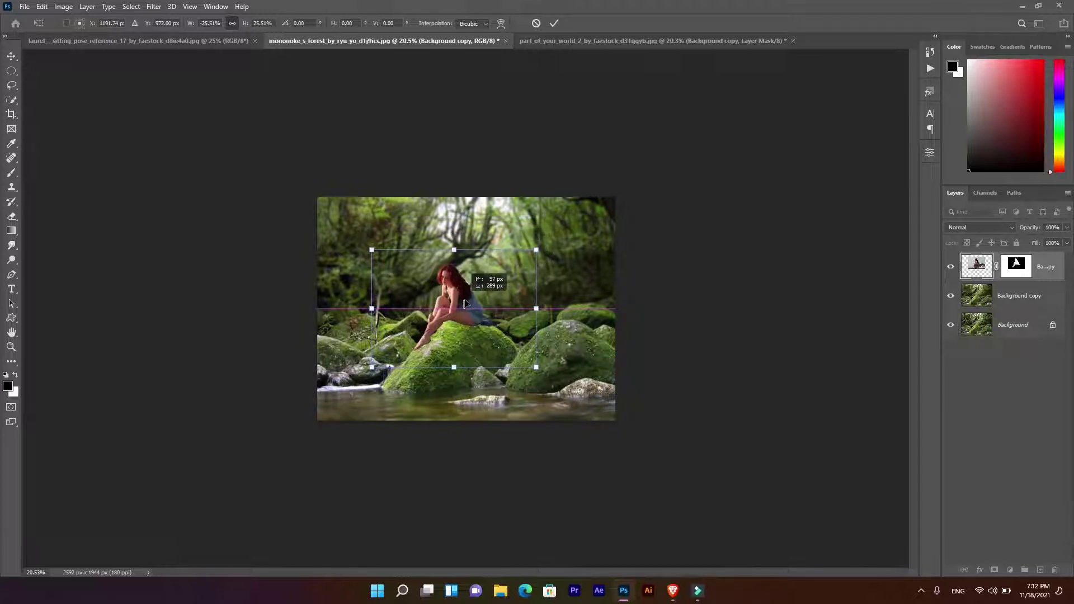
left_click_drag(543, 246, 528, 257)
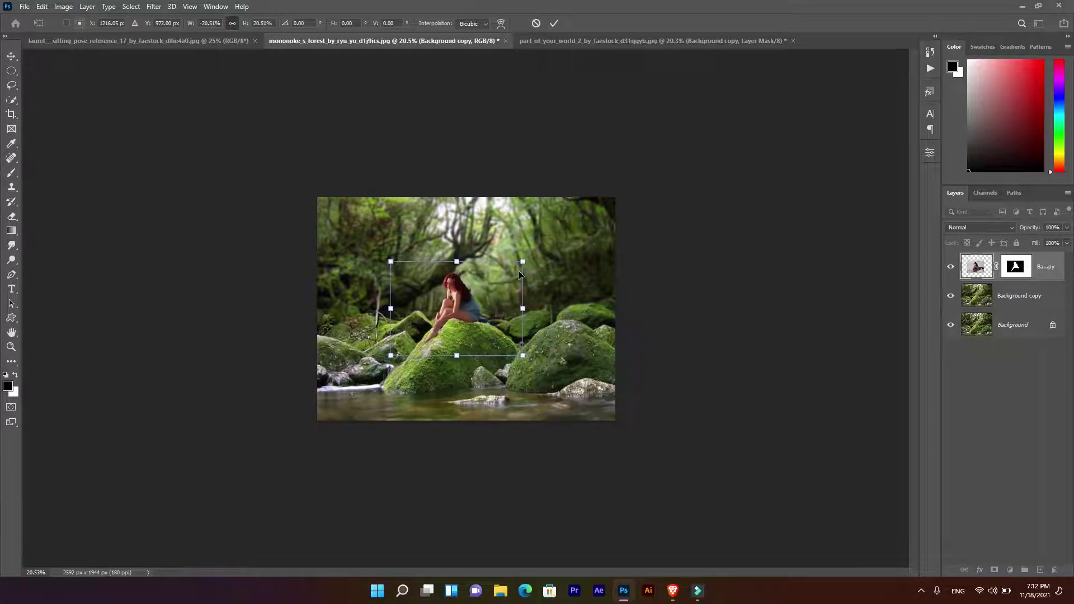
scroll(475, 321, "up", 3)
key("Return")
scroll(493, 335, "up", 1)
left_click_drag(483, 334, 472, 321)
scroll(540, 323, "down", 1)
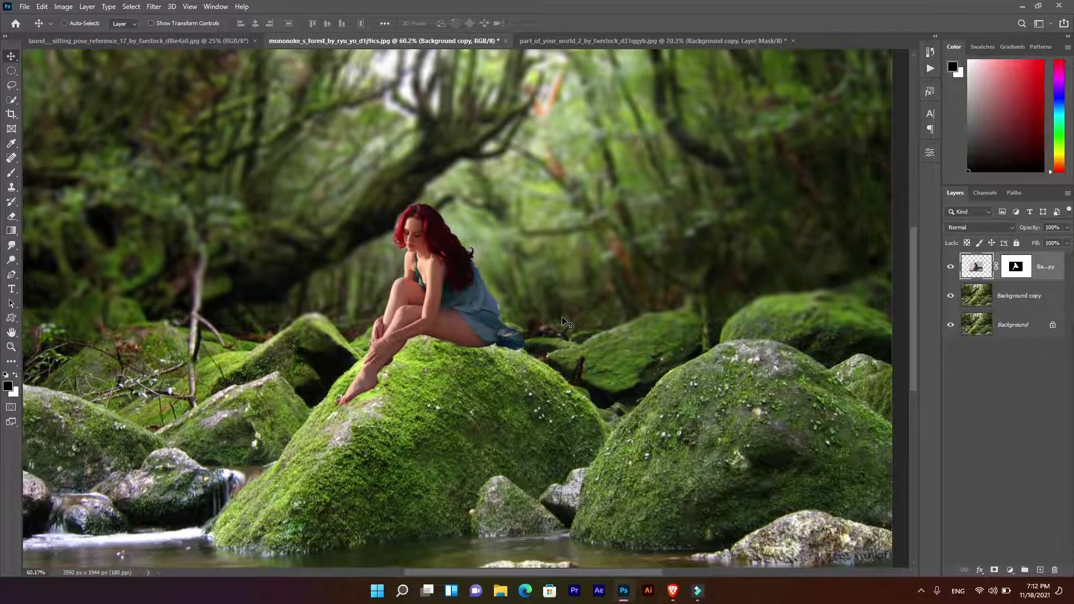
Add a new layer above Background copy and set up a smaller Brush at 85% flow
left_click(1001, 296)
left_click(1038, 569)
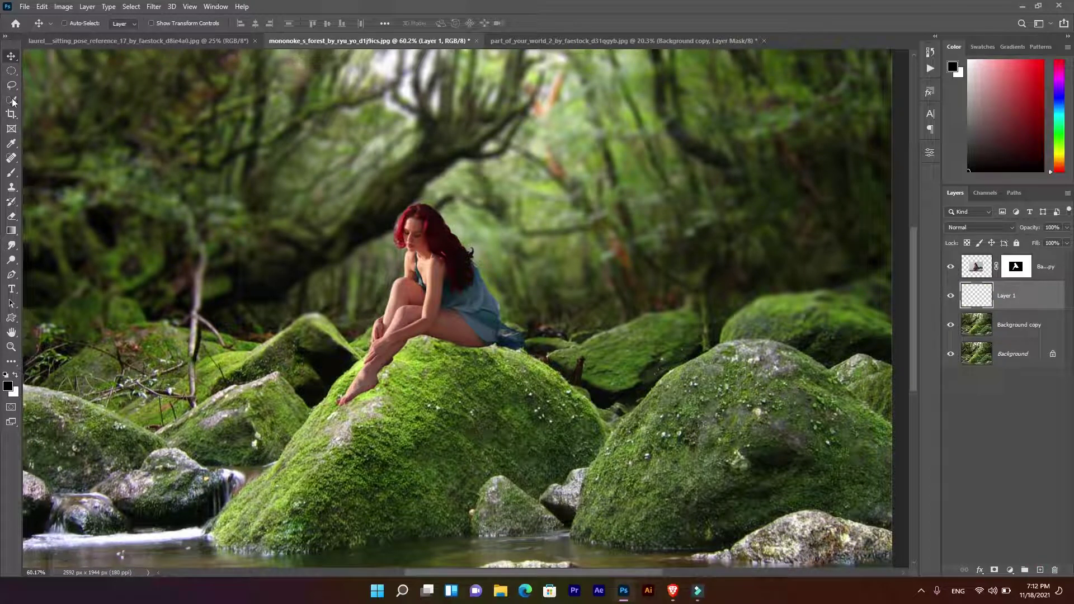
left_click(12, 173)
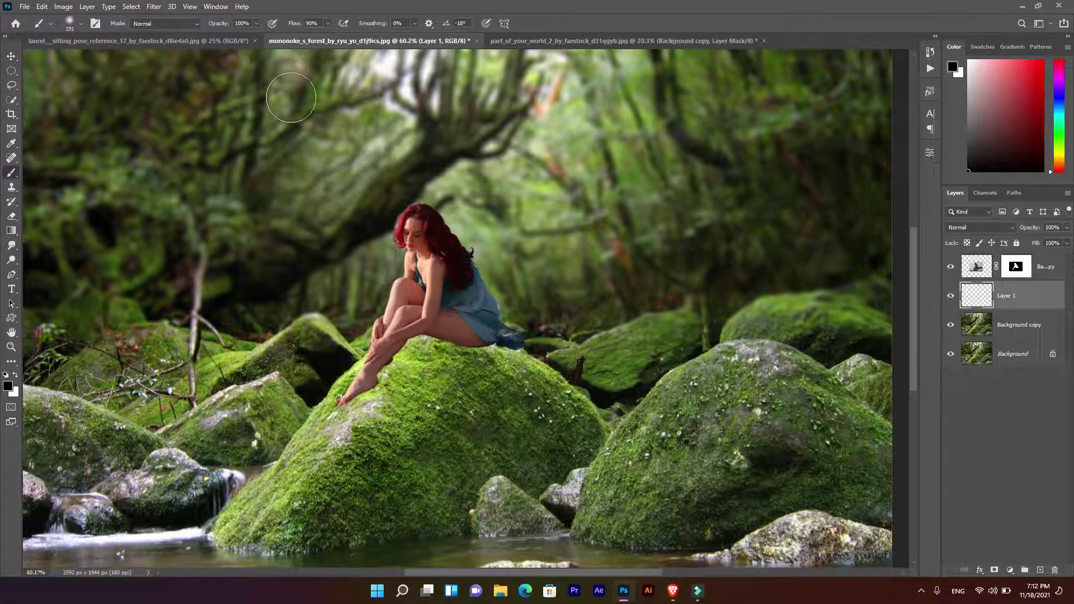
left_click_drag(291, 23, 191, 25)
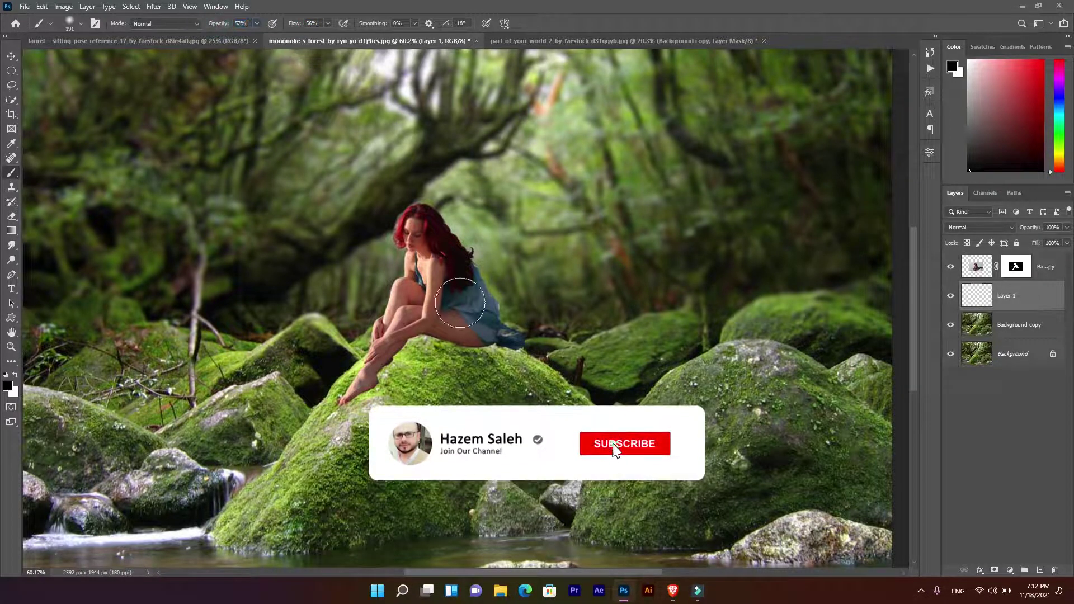
key("bracketleft")
key("bracketleft")
key("bracketleft")
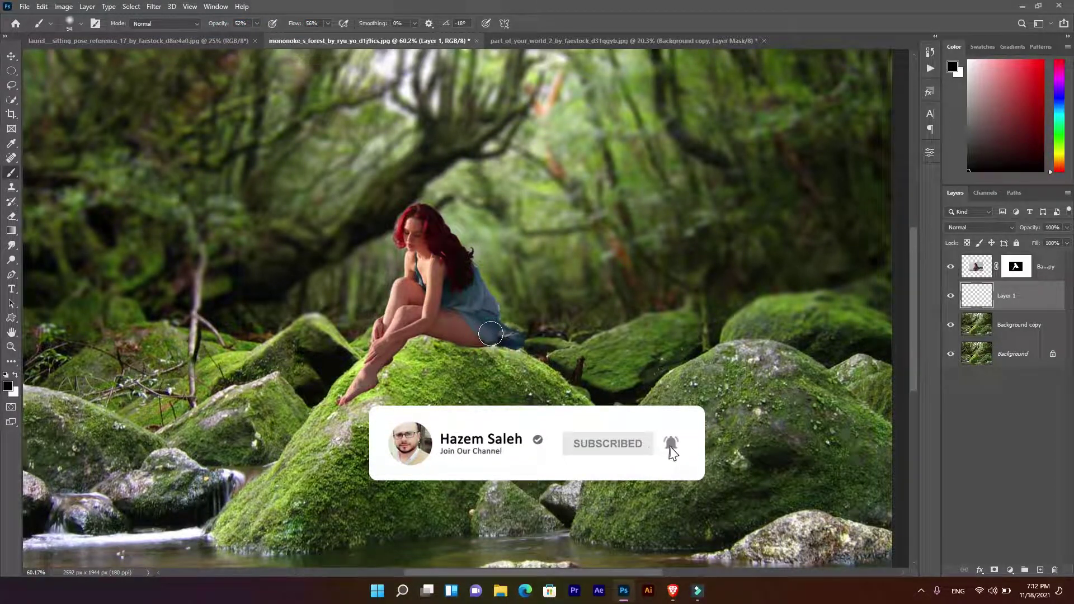
Paint soft shadows under the thigh, foot, toes and calf where they meet the rock
mouse_move(442, 330)
left_mouse_down()
mouse_move(375, 367)
mouse_move(368, 382)
left_mouse_up()
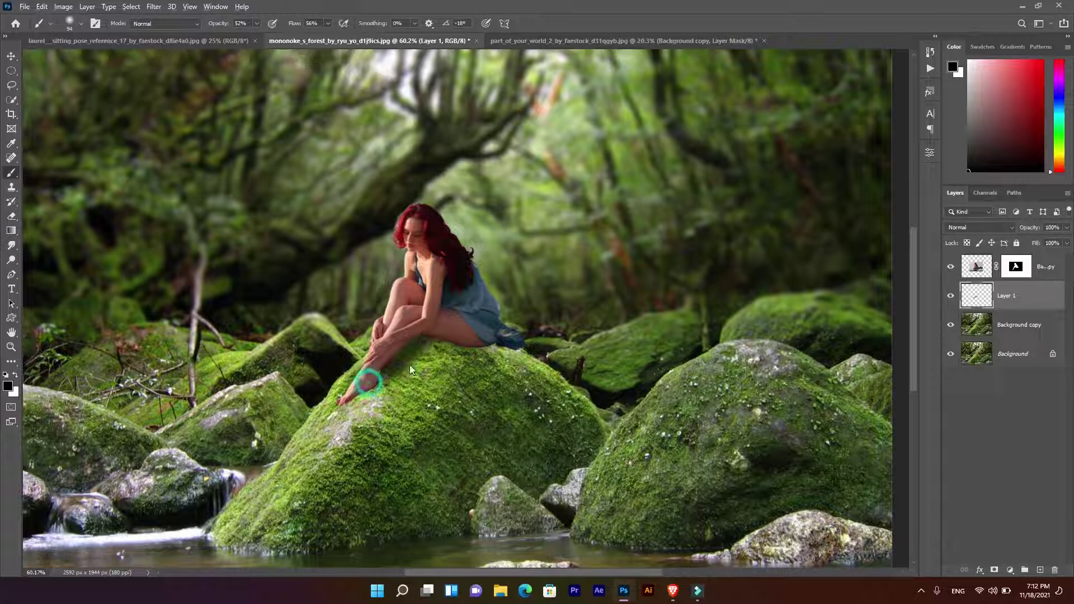
scroll(400, 364, "up", 3)
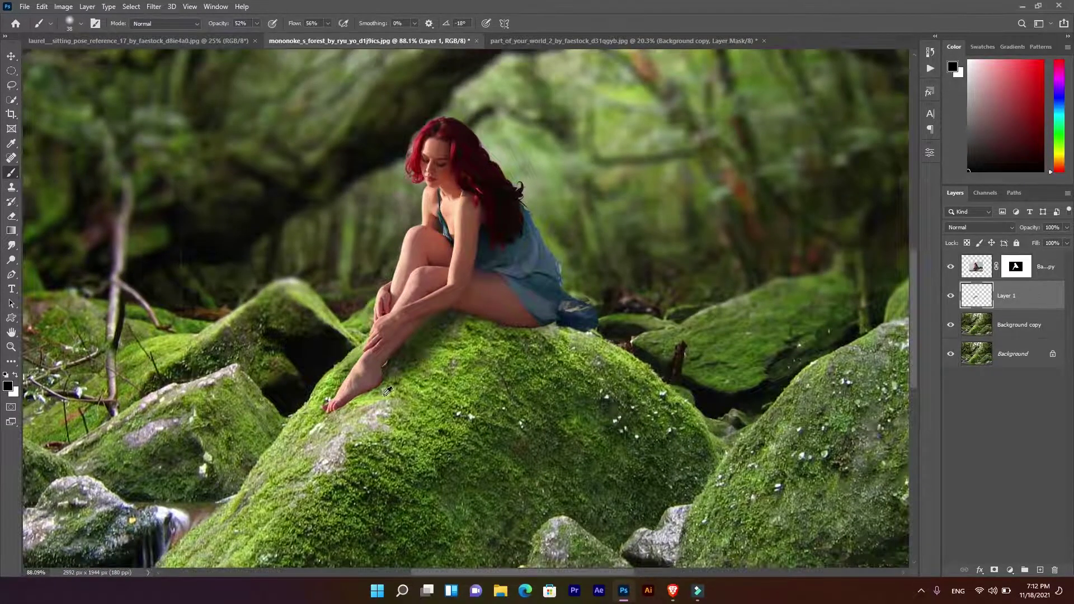
scroll(387, 391, "up", 2)
left_click_drag(333, 394, 320, 406)
right_click(385, 375, "alt")
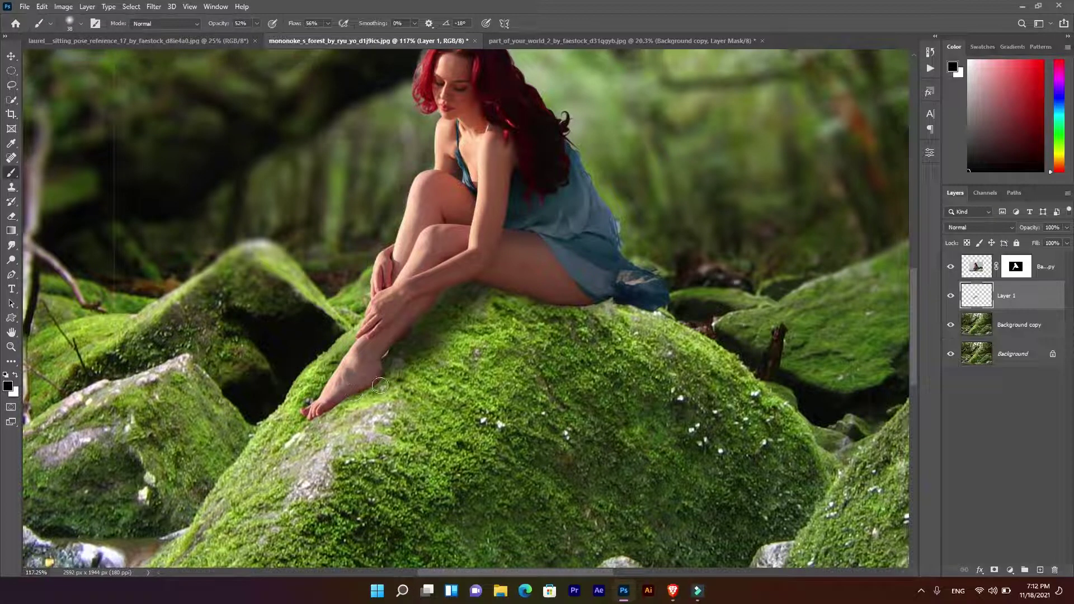
left_click_drag(303, 414, 382, 364)
mouse_move(414, 329)
left_mouse_down()
mouse_move(458, 288)
mouse_move(587, 280)
mouse_move(612, 267)
mouse_move(599, 283)
mouse_move(648, 293)
mouse_move(638, 292)
left_mouse_up()
right_click(454, 280, "alt")
scroll(733, 392, "down", 2)
scroll(733, 391, "down", 3)
scroll(733, 392, "down", 2)
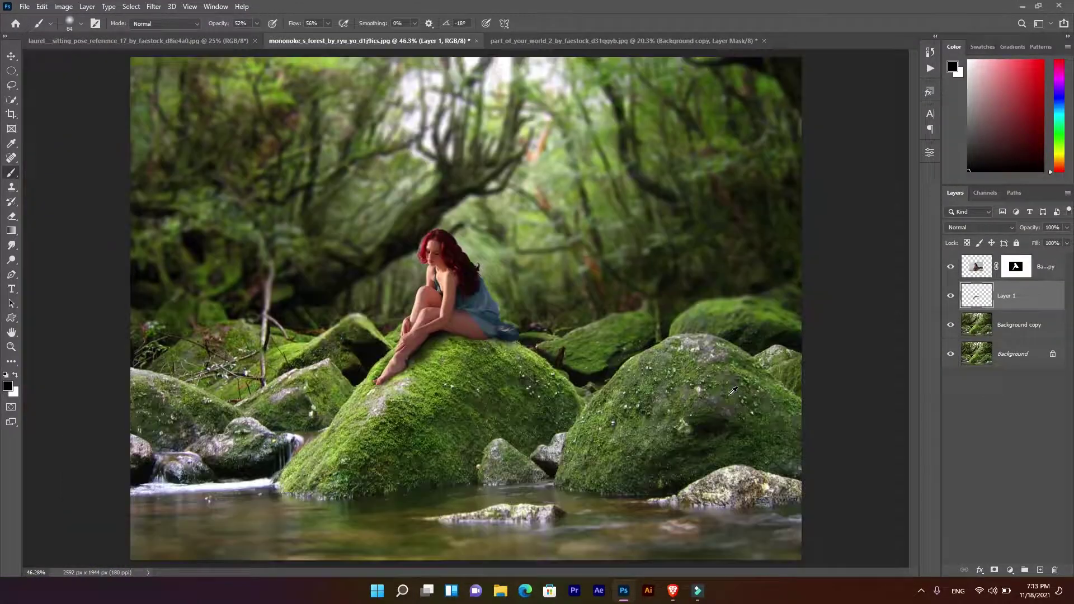
Fade the shadow layer to 87% opacity
left_click_drag(1033, 231, 1029, 230)
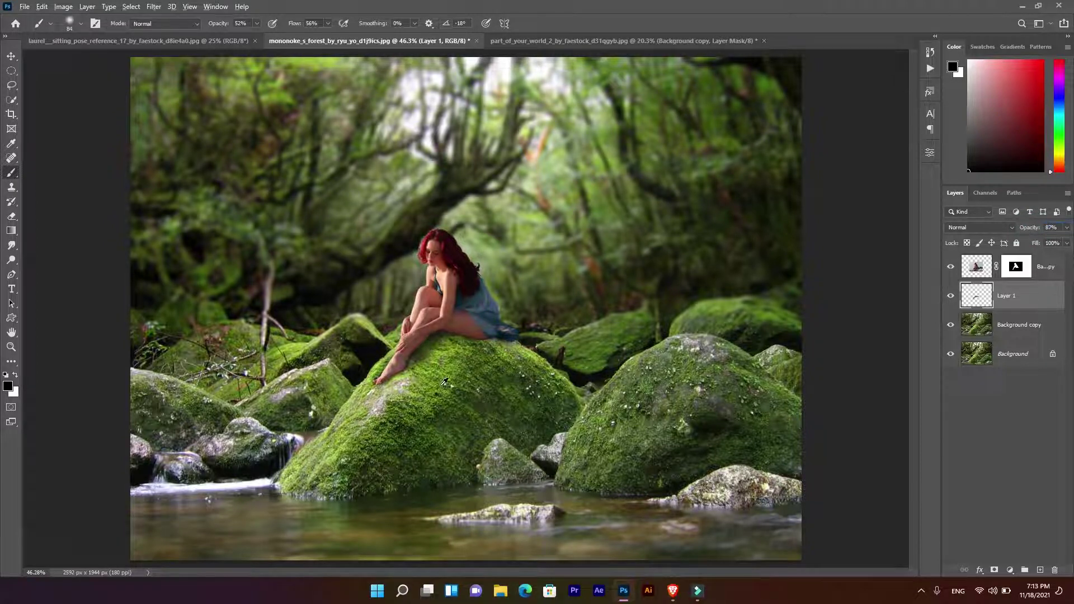
scroll(443, 382, "up", 1)
scroll(444, 382, "up", 2)
scroll(443, 382, "down", 2)
Add a Brightness/Contrast adjustment clipped to the figure: Brightness -15, Contrast 27
scroll(442, 383, "down", 1)
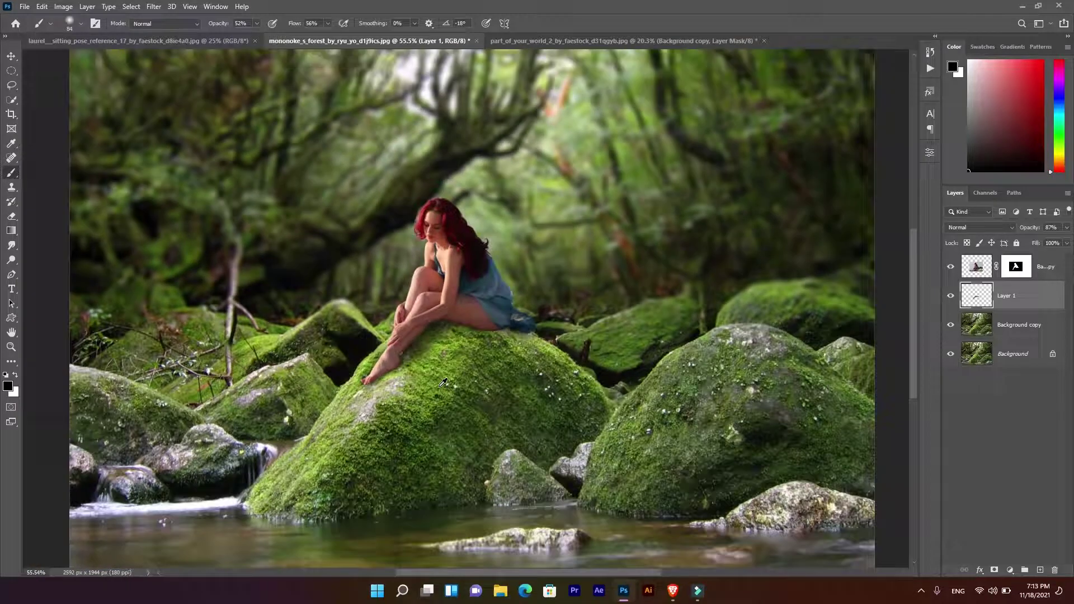
scroll(442, 383, "down", 1)
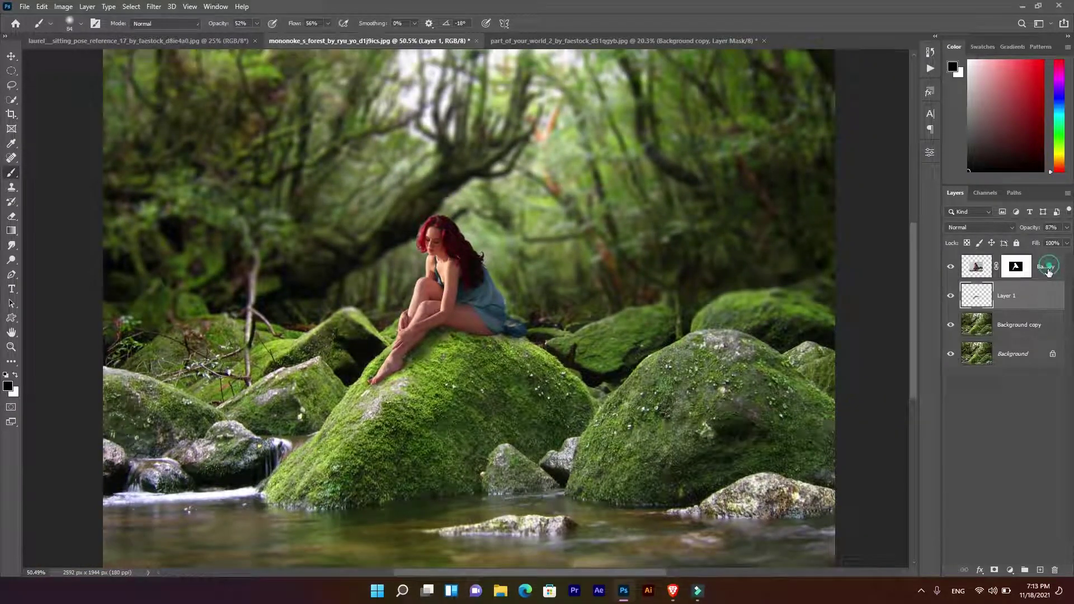
left_click(1047, 268)
left_click(1010, 570)
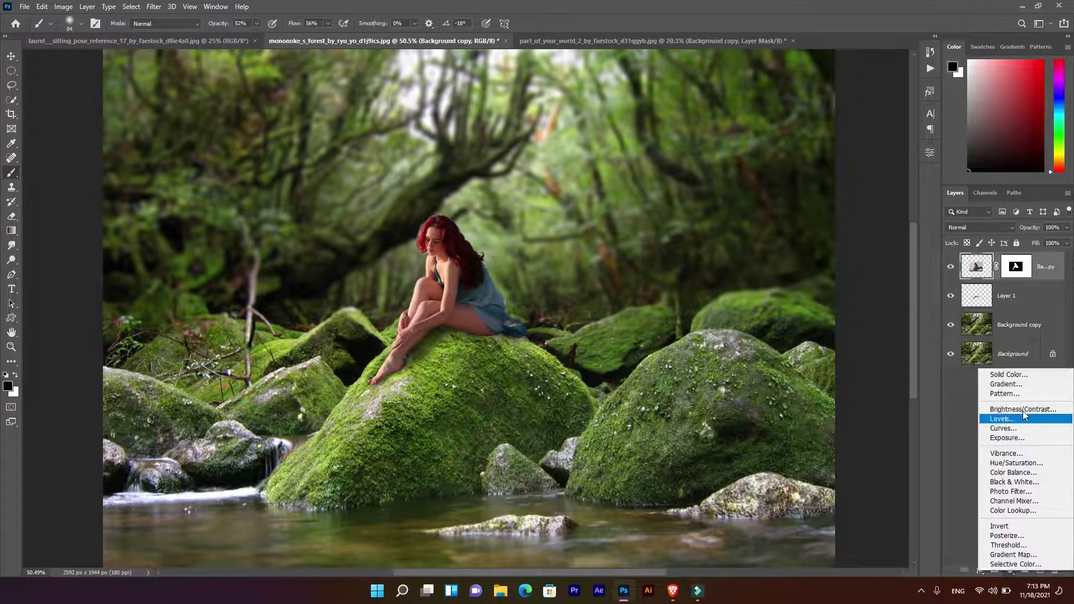
left_click(1023, 411)
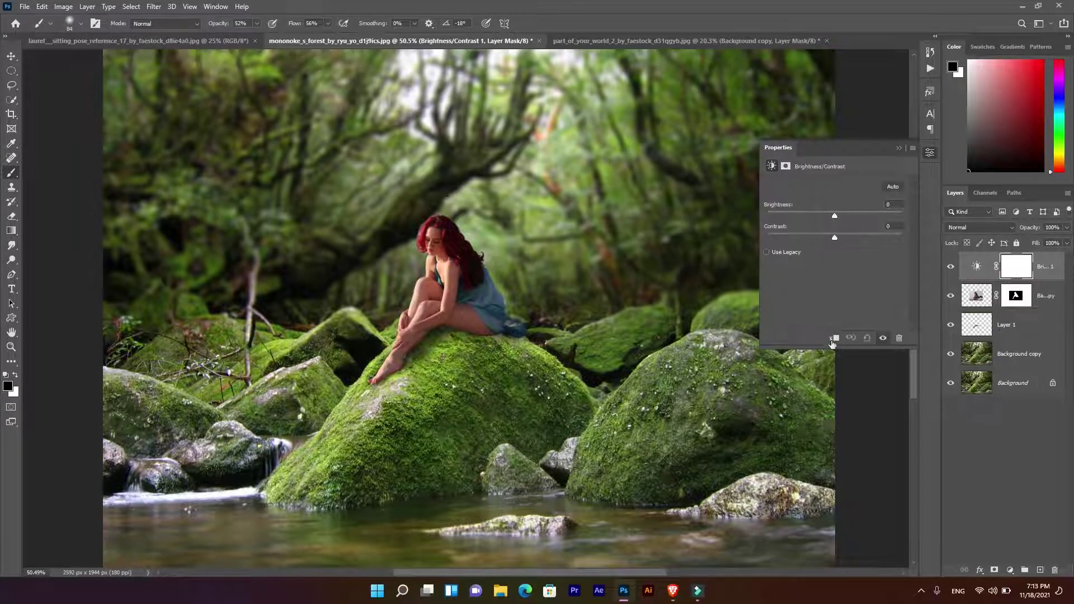
left_click(833, 338)
mouse_move(839, 214)
left_mouse_down()
mouse_move(825, 215)
mouse_move(857, 237)
left_mouse_up()
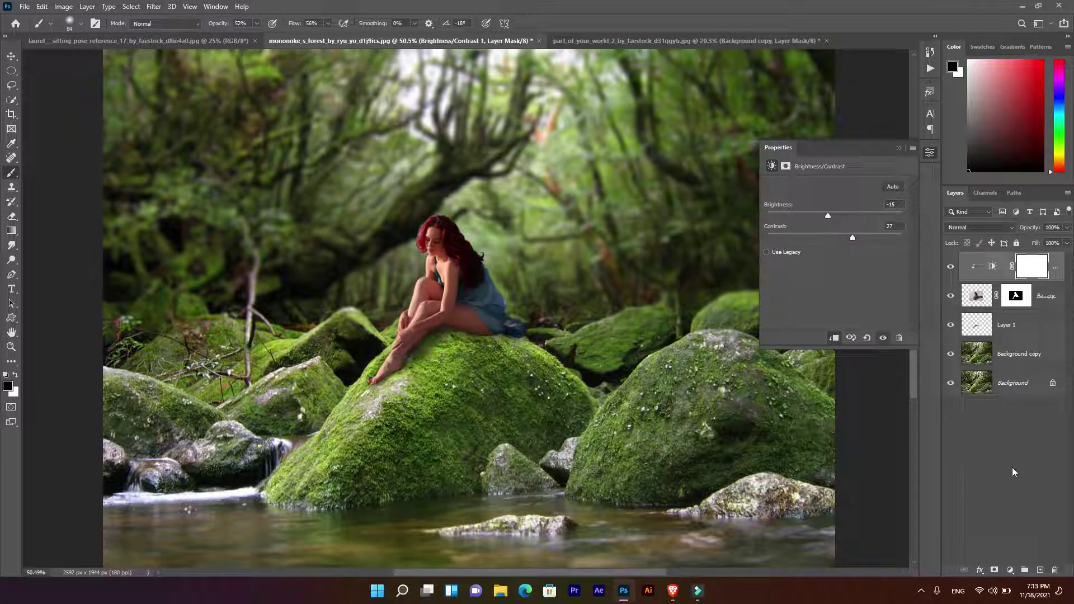
Add a Vibrance adjustment at -34 clipped to the figure
left_click(1007, 568)
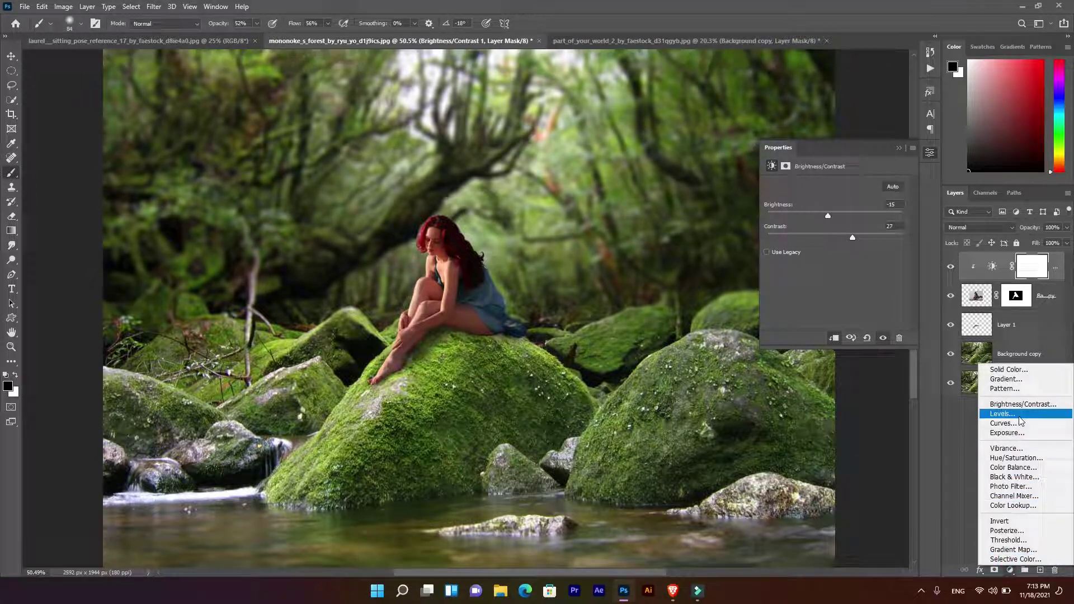
left_click(1015, 448)
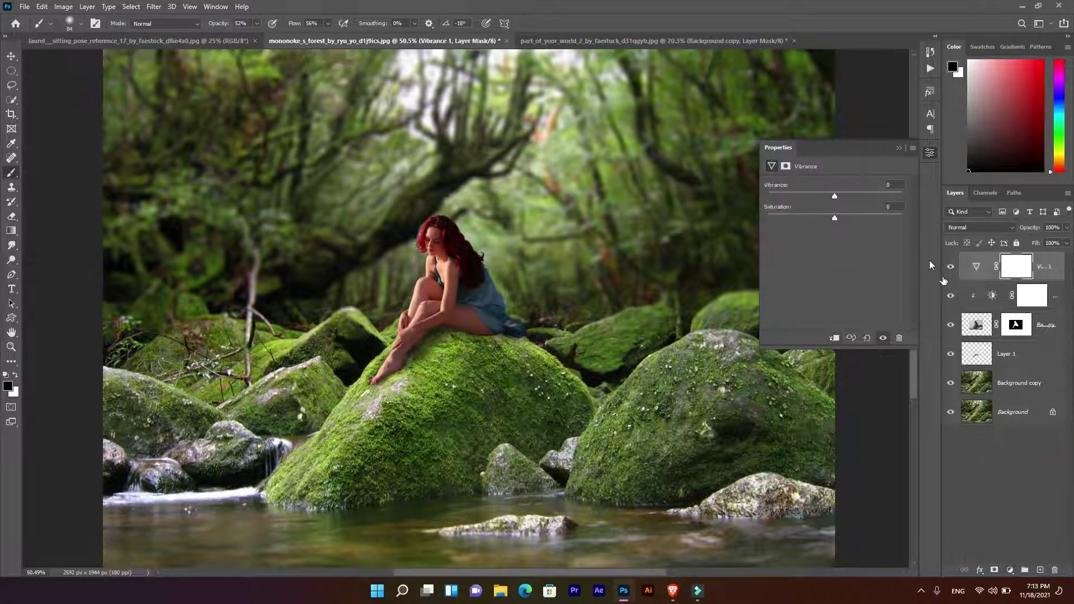
left_click(836, 339)
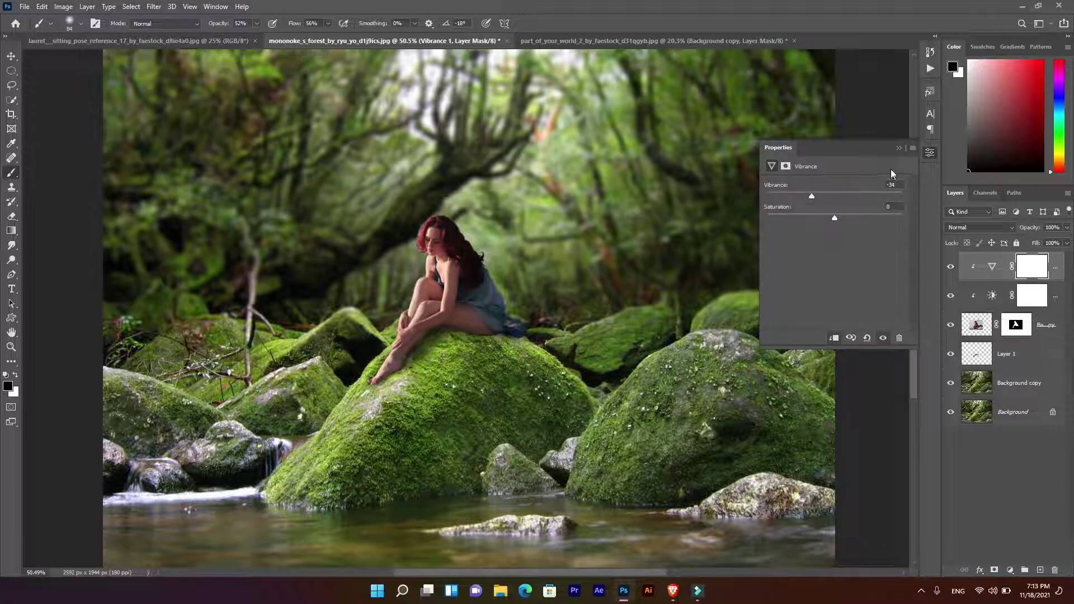
left_click(896, 148)
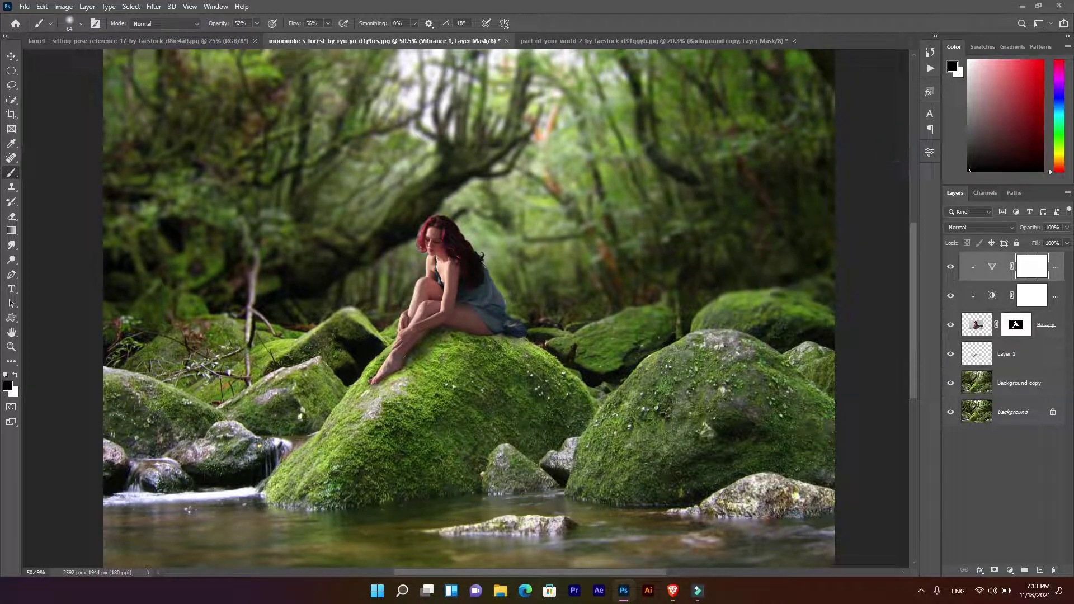
Add an unclipped Warming Filter (85) Photo Filter at 25% density over the whole composite
left_click(1013, 570)
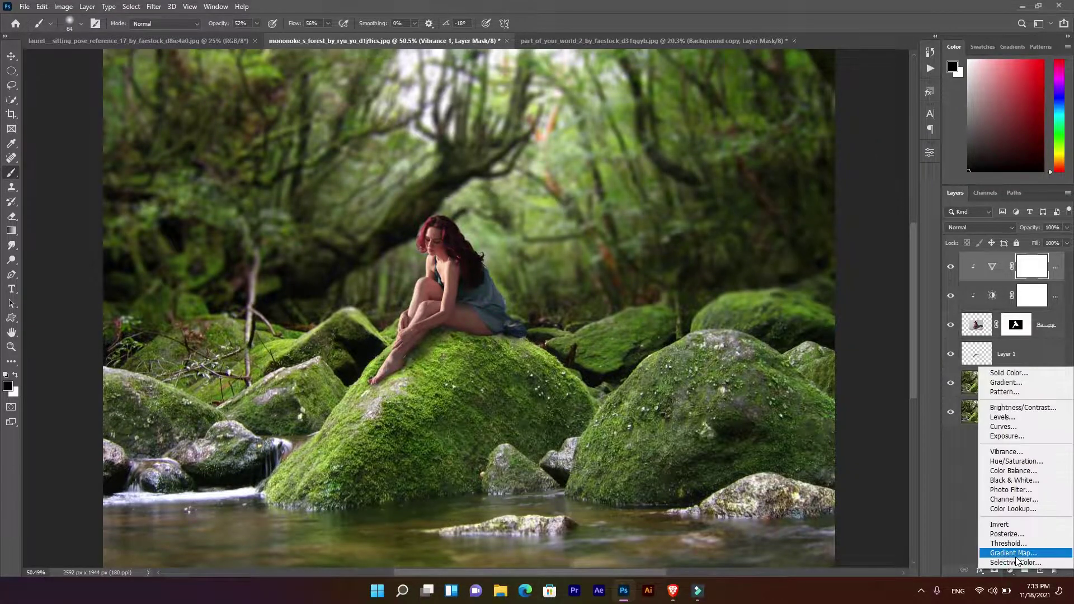
left_click(1019, 490)
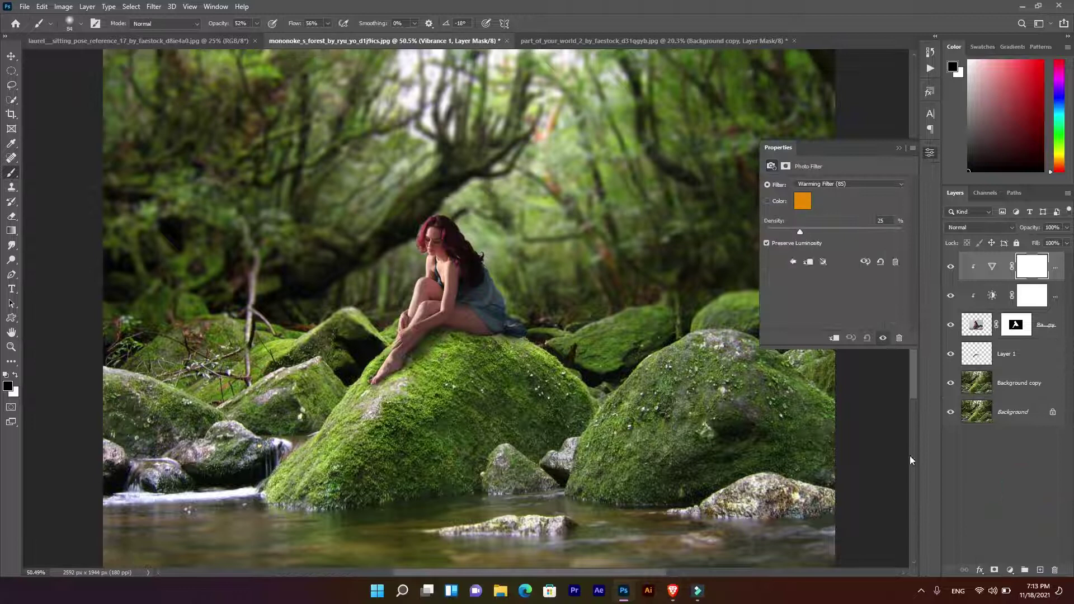
left_click(800, 230)
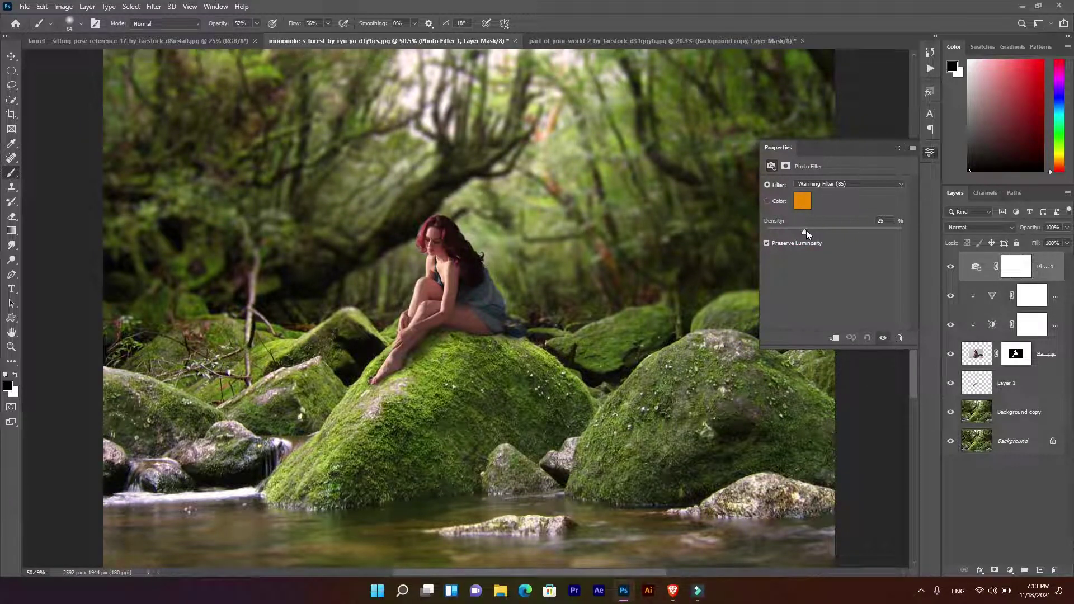
left_click(898, 147)
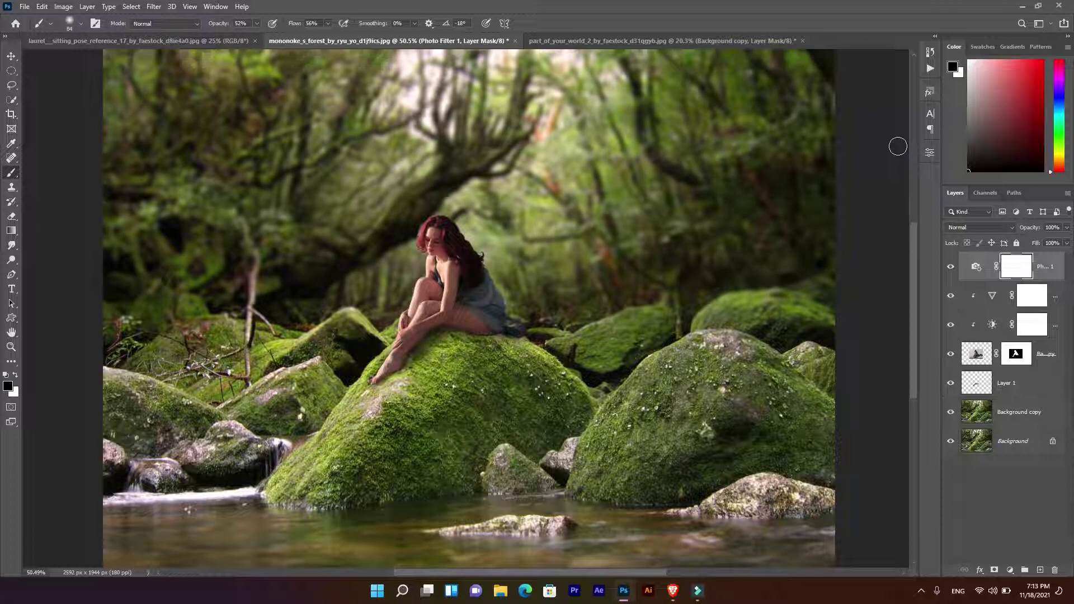
left_click(1044, 389)
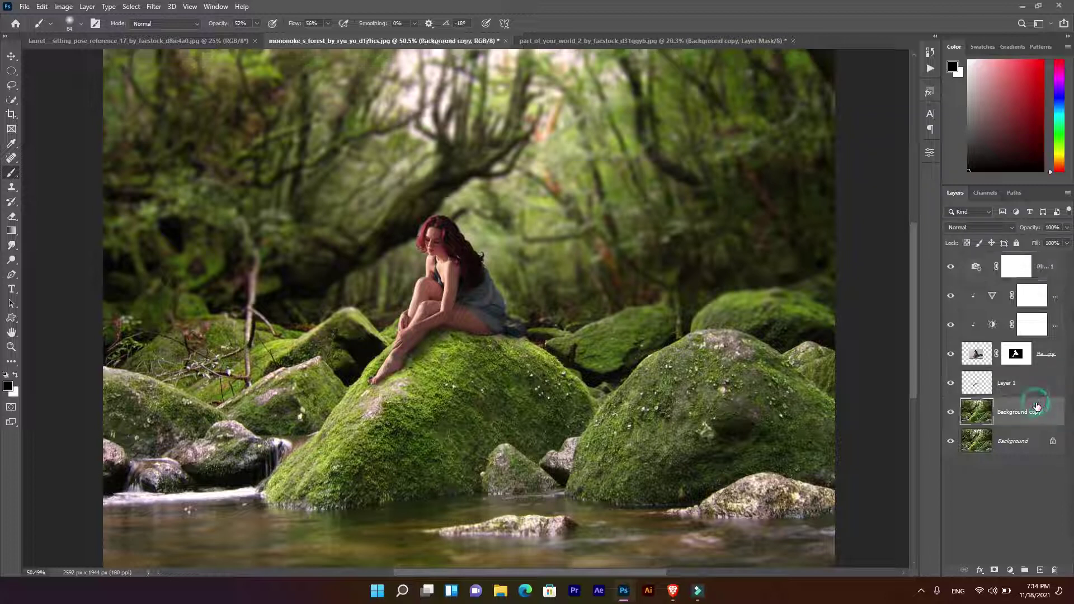
On a new layer, paint a faint black shadow on the moss under the girl at 36% flow
left_click(1041, 570)
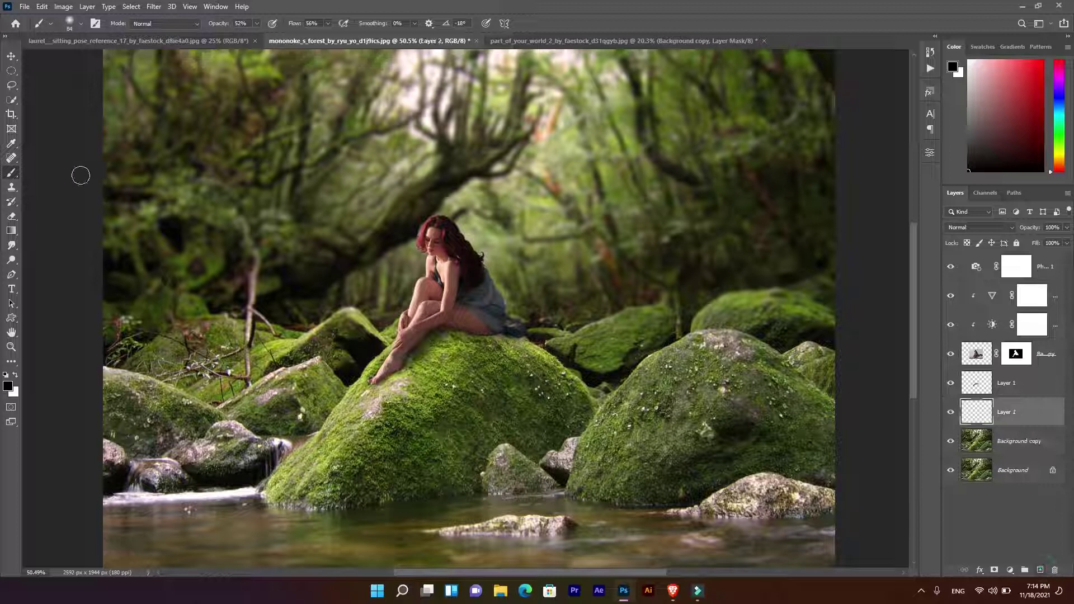
key("bracketright")
key("bracketright")
key("bracketright")
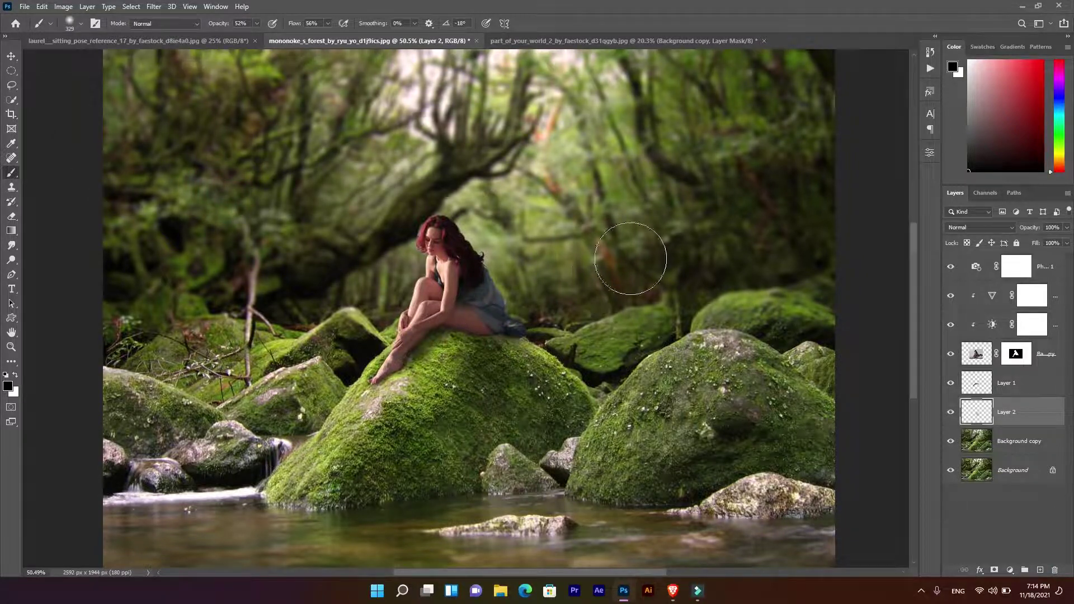
left_click_drag(294, 23, 279, 23)
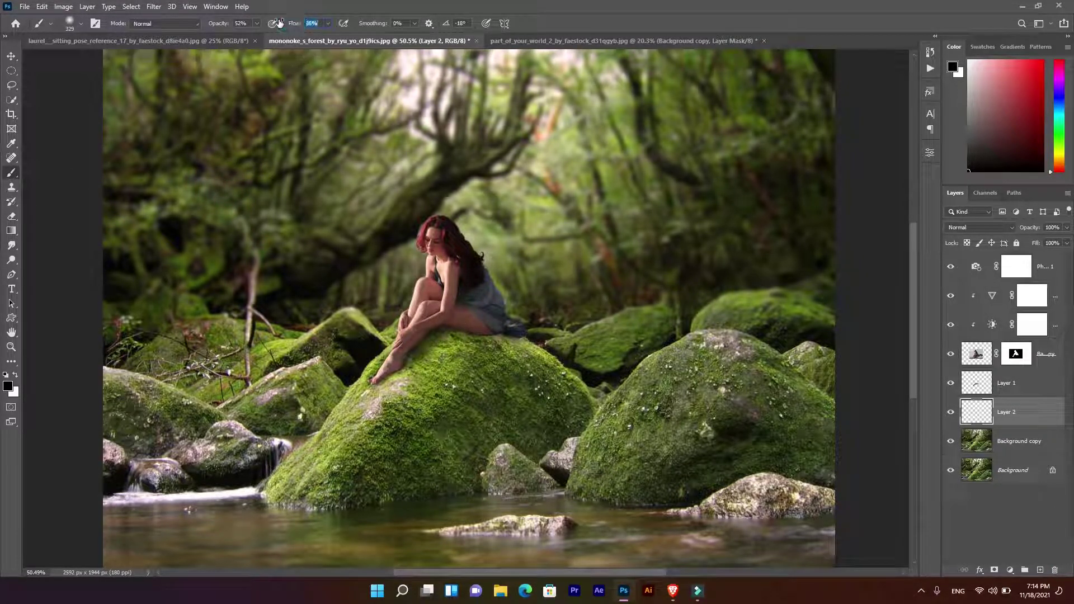
left_click_drag(413, 334, 492, 330)
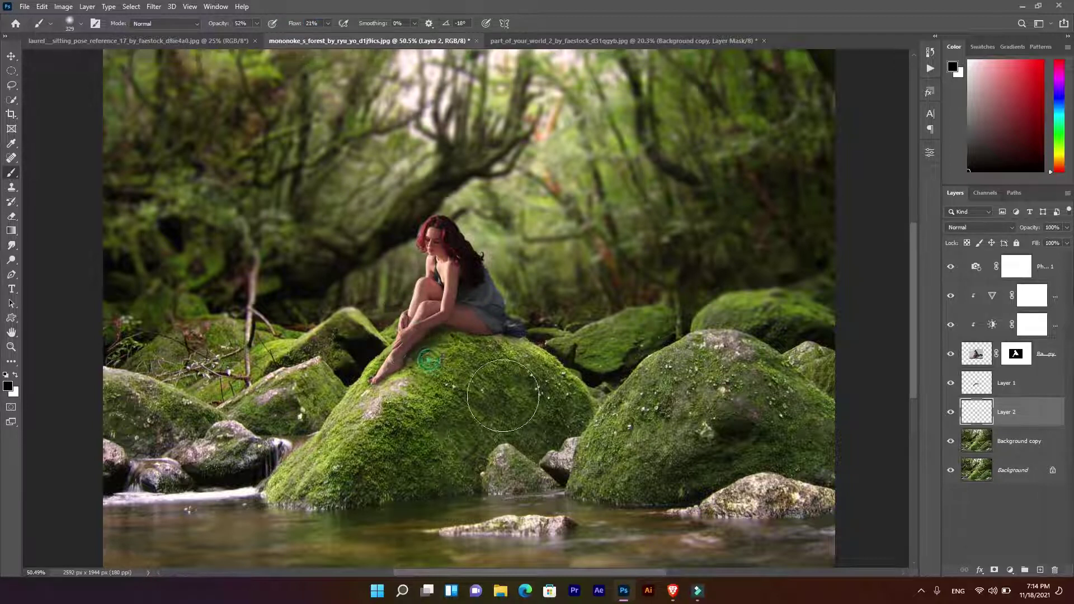
left_click_drag(563, 377, 541, 389)
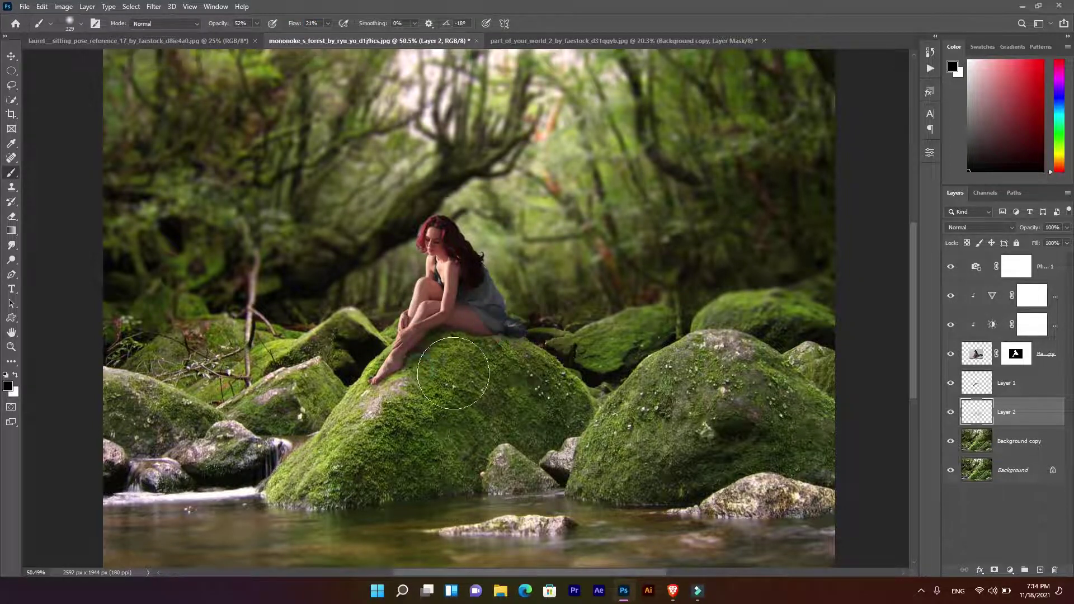
left_click_drag(575, 429, 494, 364)
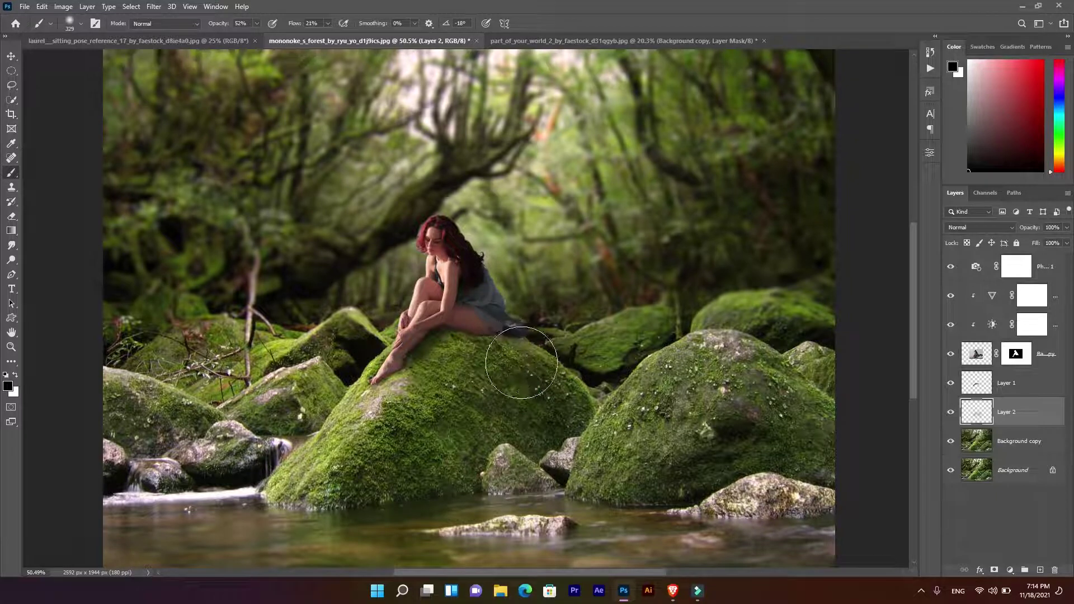
Tidy the girl's mask where the dress meets the rock, then apply the layer mask
left_click(1016, 357)
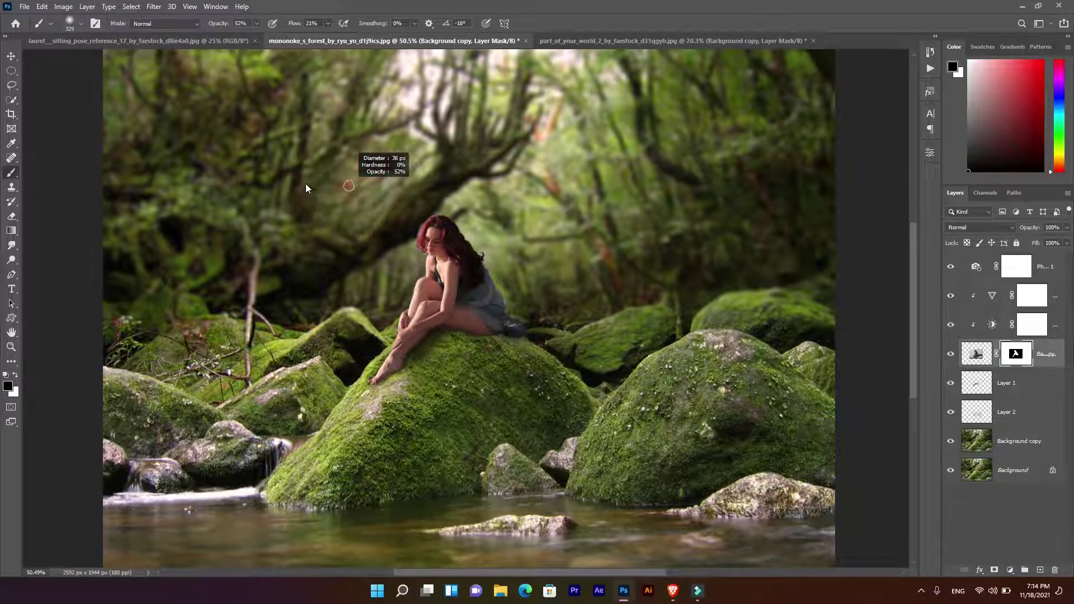
left_click_drag(497, 336, 470, 336)
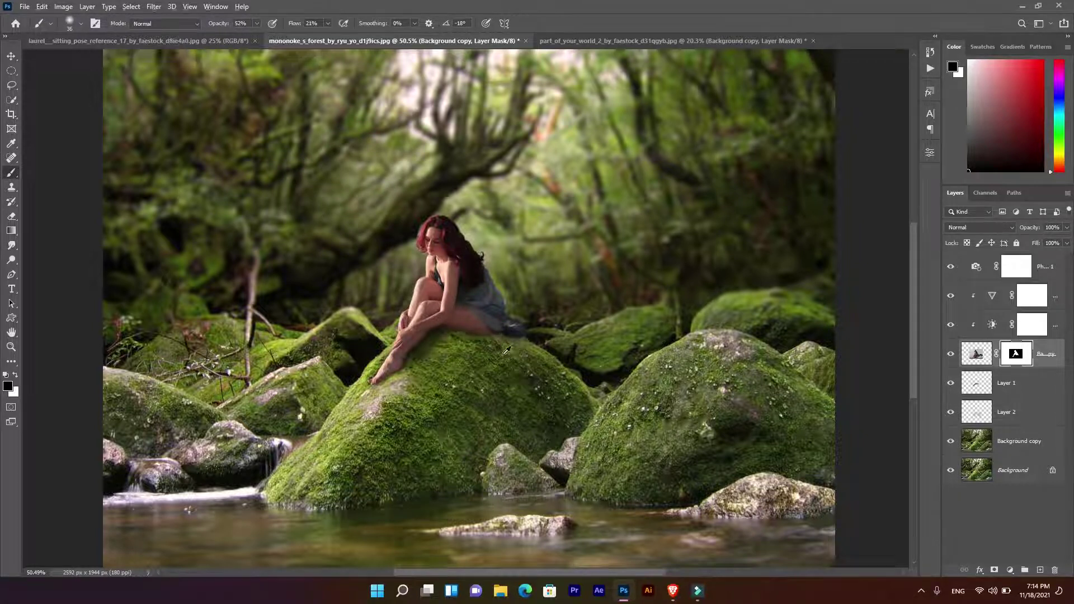
scroll(506, 350, "up", 5)
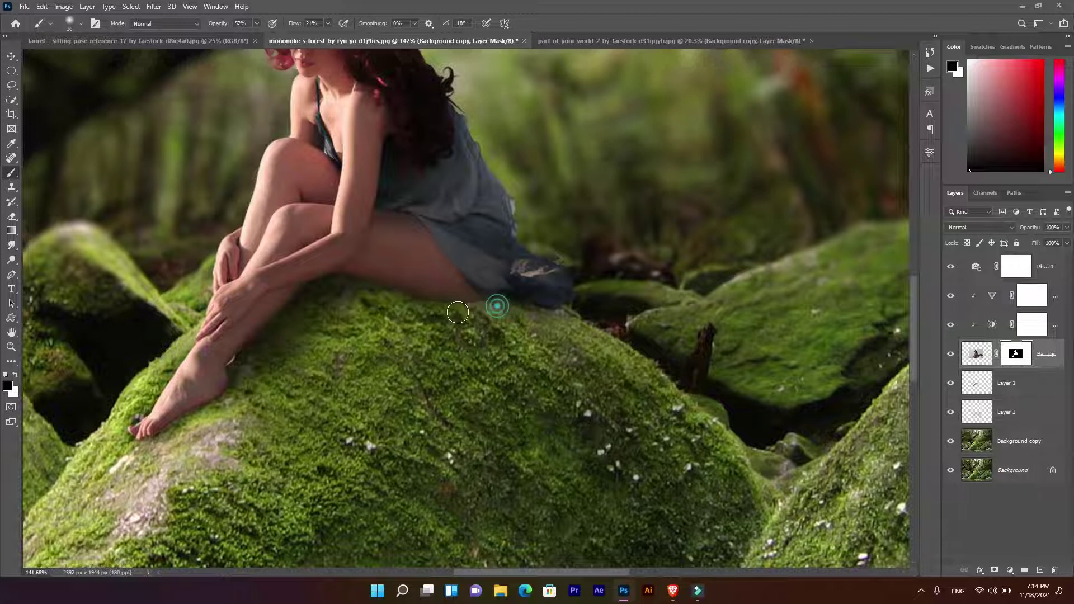
mouse_move(490, 311)
left_mouse_down()
mouse_move(431, 311)
mouse_move(489, 310)
left_mouse_up()
scroll(558, 338, "down", 3)
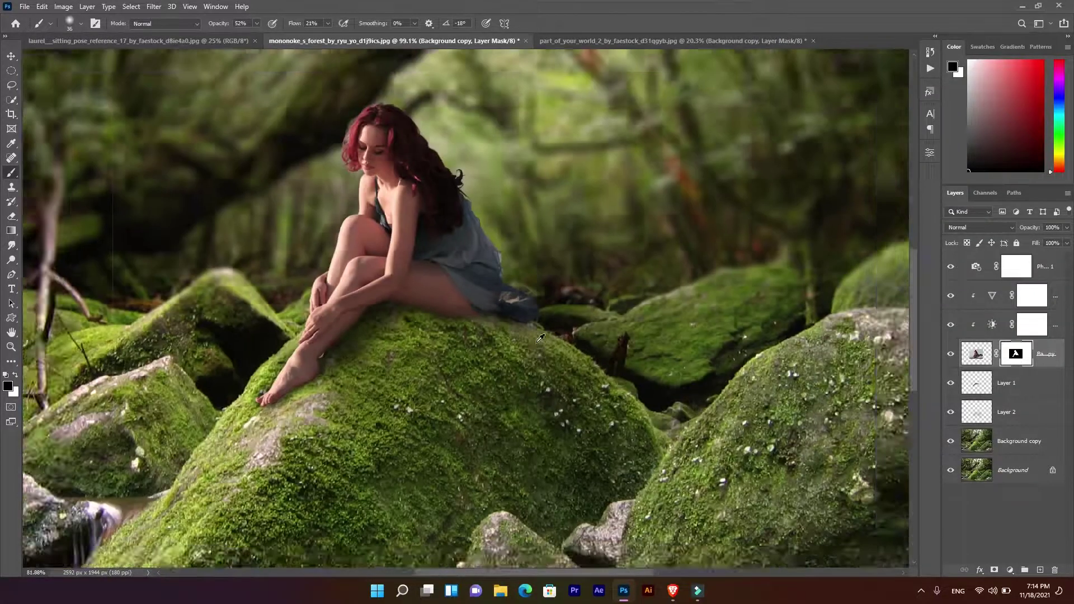
scroll(558, 337, "down", 2)
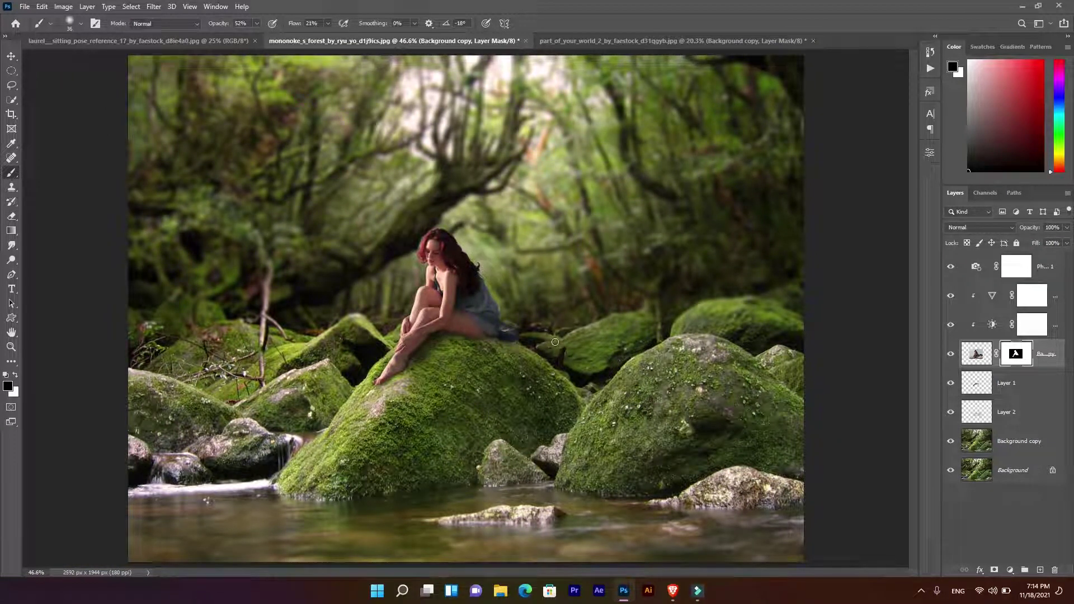
scroll(491, 308, "up", 2)
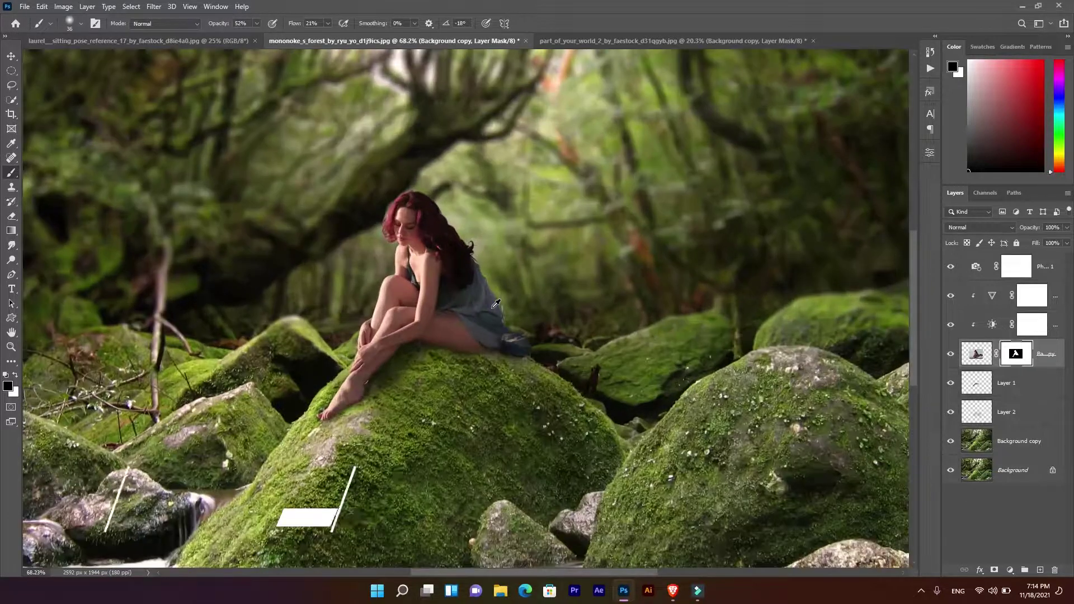
scroll(492, 308, "up", 2)
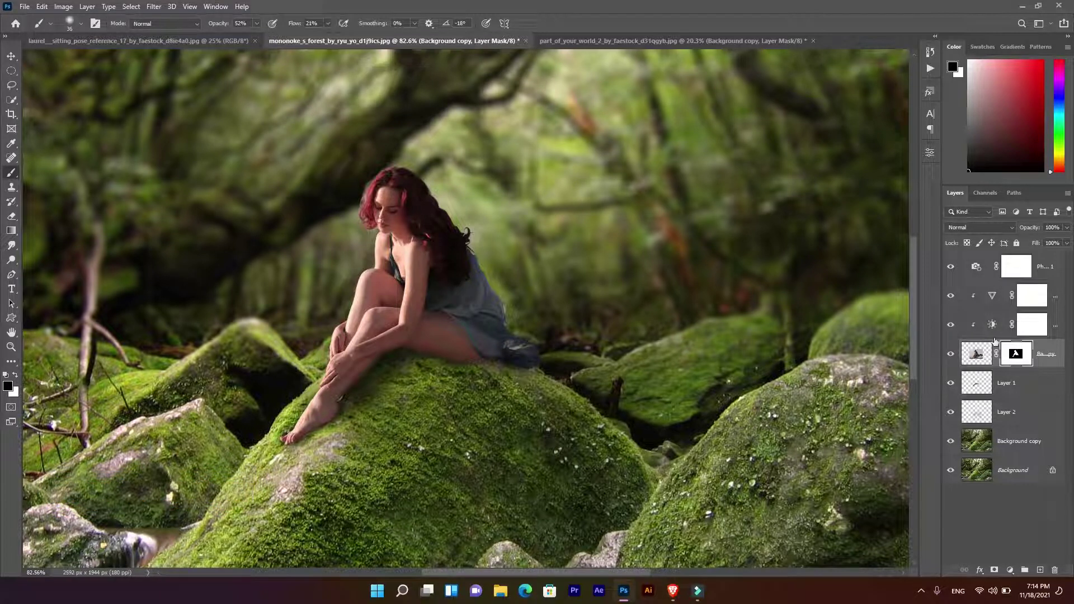
right_click(1009, 358)
left_click(994, 378)
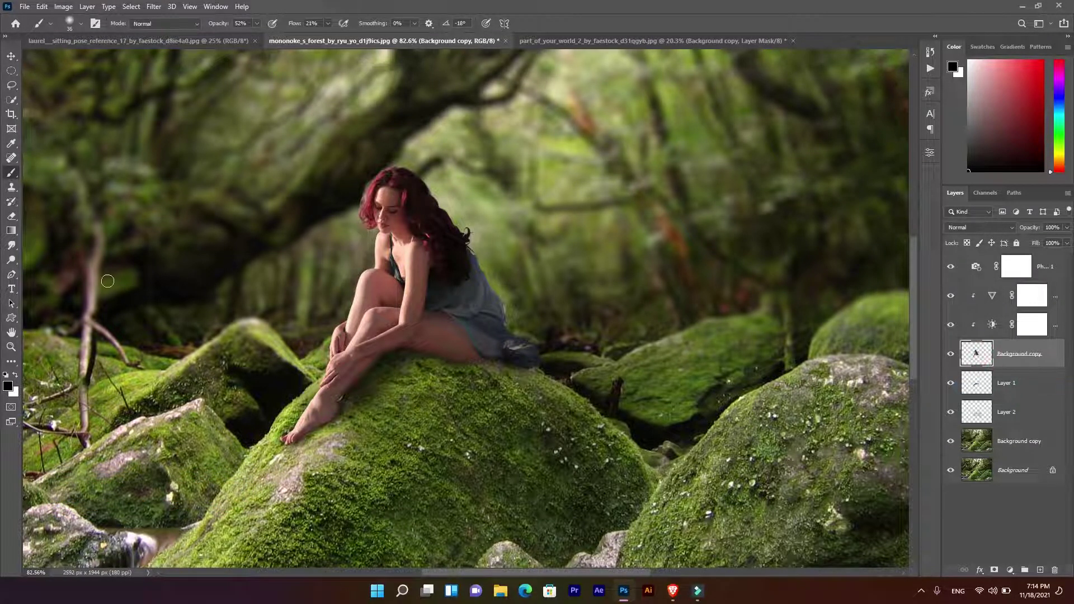
Burn the top of the red hair and strands near her shoulder at about 12% exposure
right_click(11, 259)
left_click(50, 270)
scroll(285, 218, "up", 2)
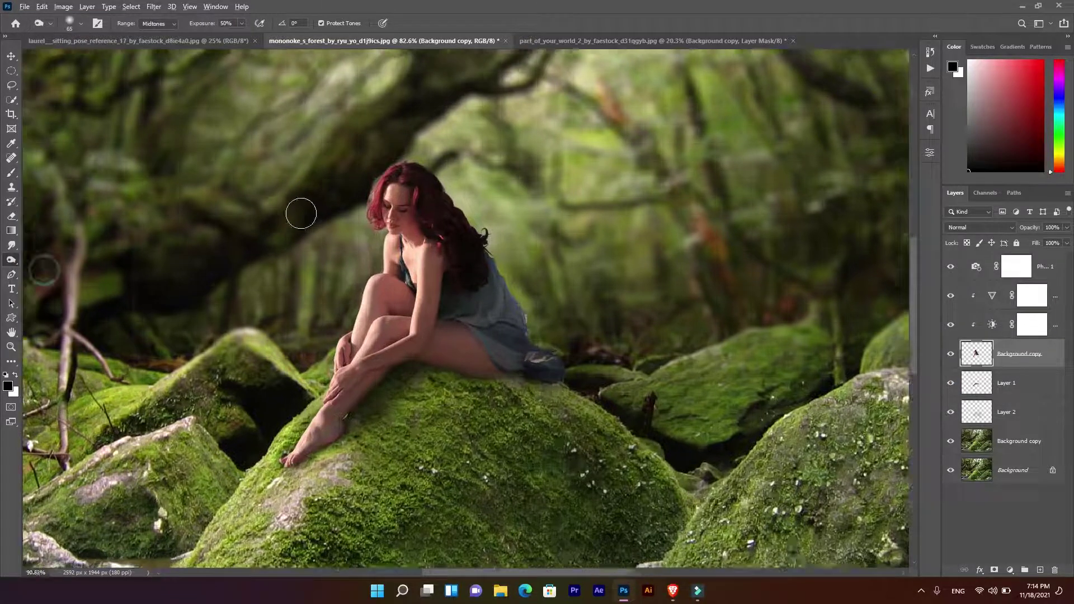
scroll(286, 218, "up", 3)
scroll(540, 233, "up", 1)
scroll(558, 222, "up", 2)
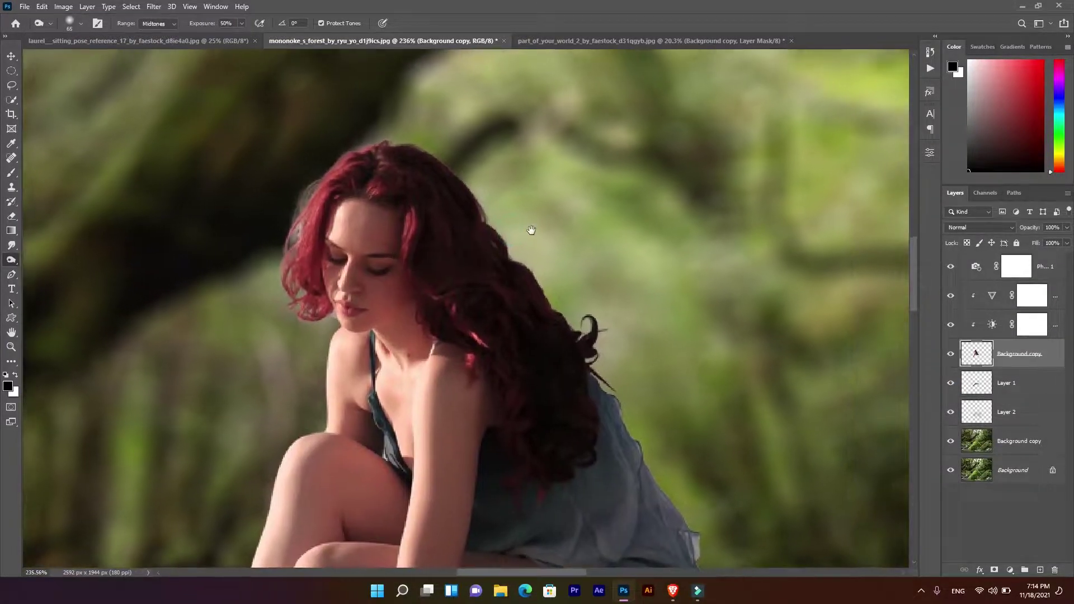
scroll(532, 228, "up", 1)
left_click_drag(394, 220, 391, 235)
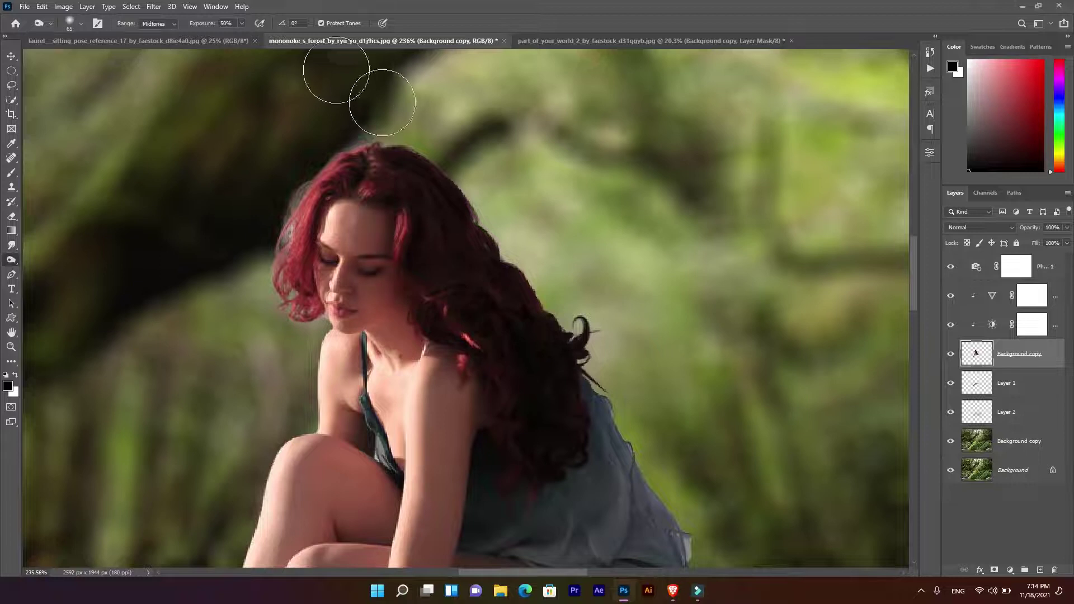
left_click_drag(211, 28, 190, 26)
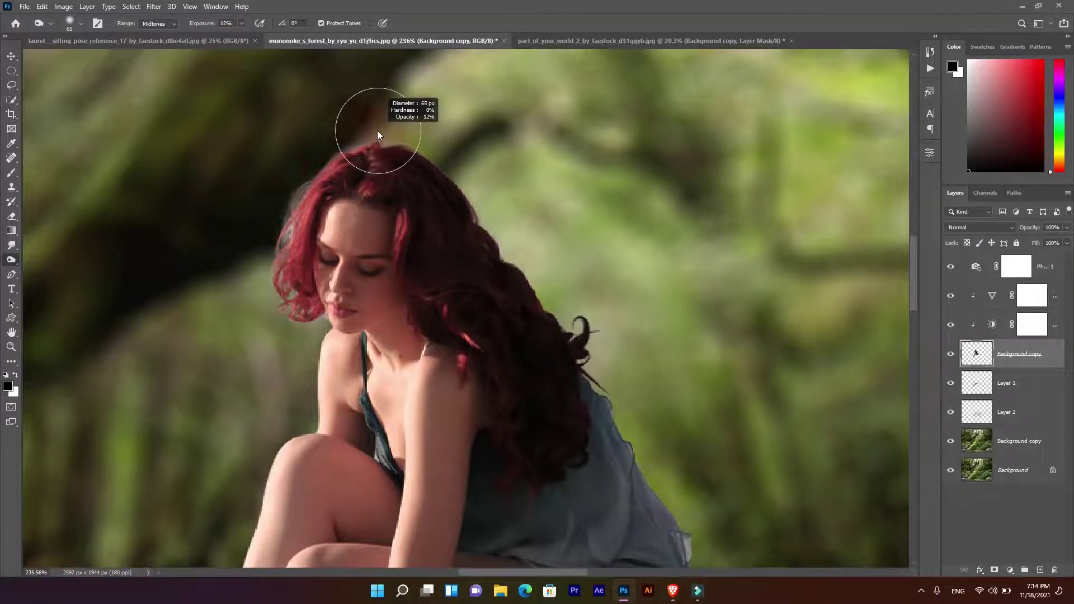
mouse_move(391, 324)
left_mouse_down()
mouse_move(455, 342)
mouse_move(473, 329)
left_mouse_up()
scroll(472, 329, "down", 3)
left_click_drag(460, 389, 474, 283)
scroll(455, 457, "down", 3)
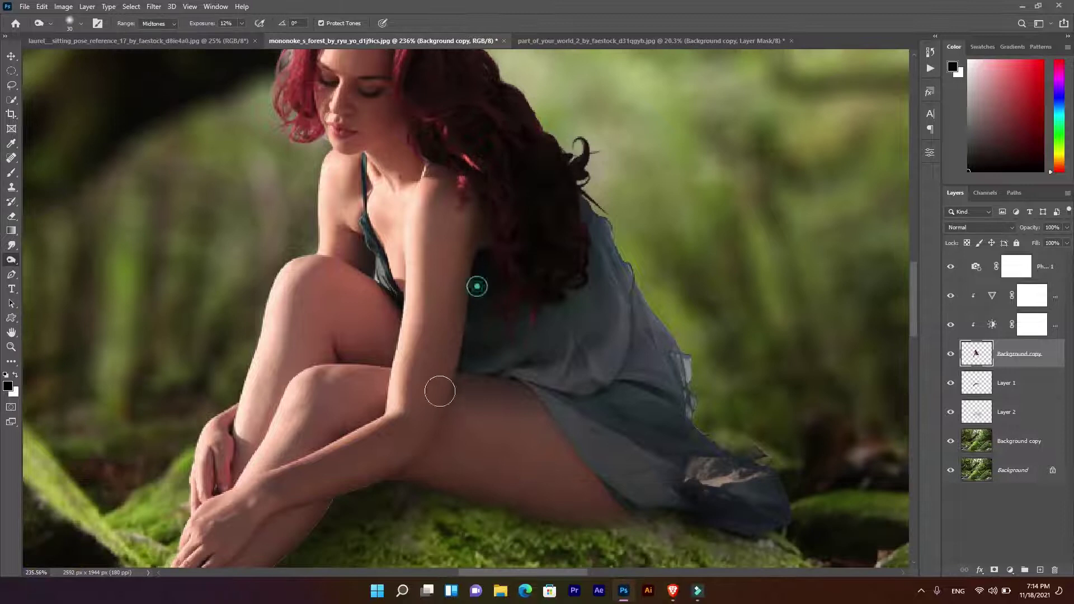
Dodge the shoulder, upper arm, lower arm and shin with the Midtones Dodge Tool at 26% exposure
key("o")
key("o")
left_click(492, 387)
scroll(436, 384, "up", 3)
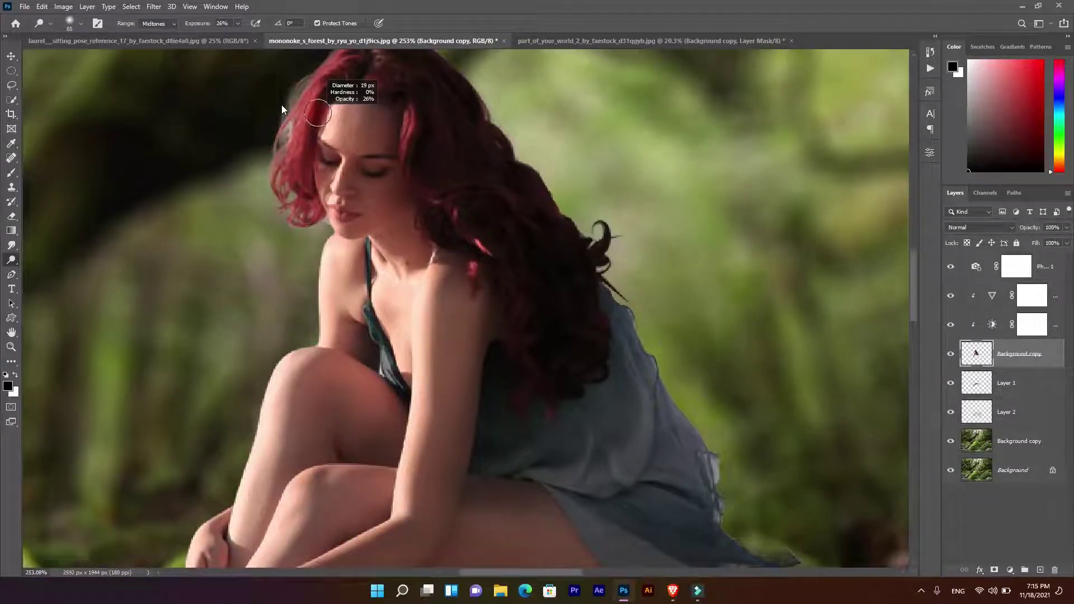
left_click_drag(441, 288, 450, 262)
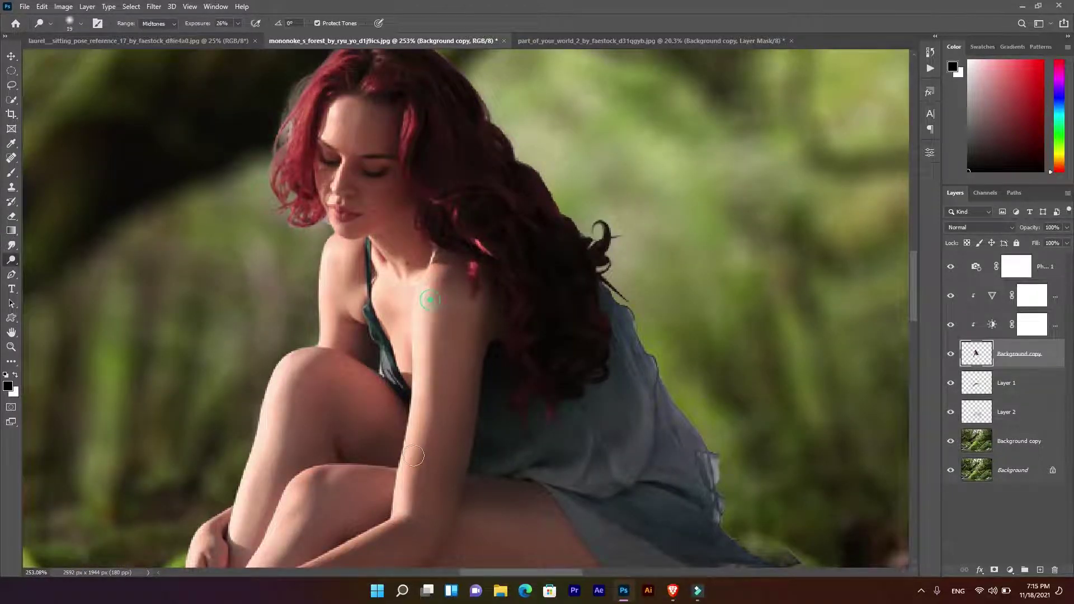
scroll(518, 194, "down", 1)
left_click_drag(443, 304, 422, 435)
left_click_drag(448, 250, 438, 324)
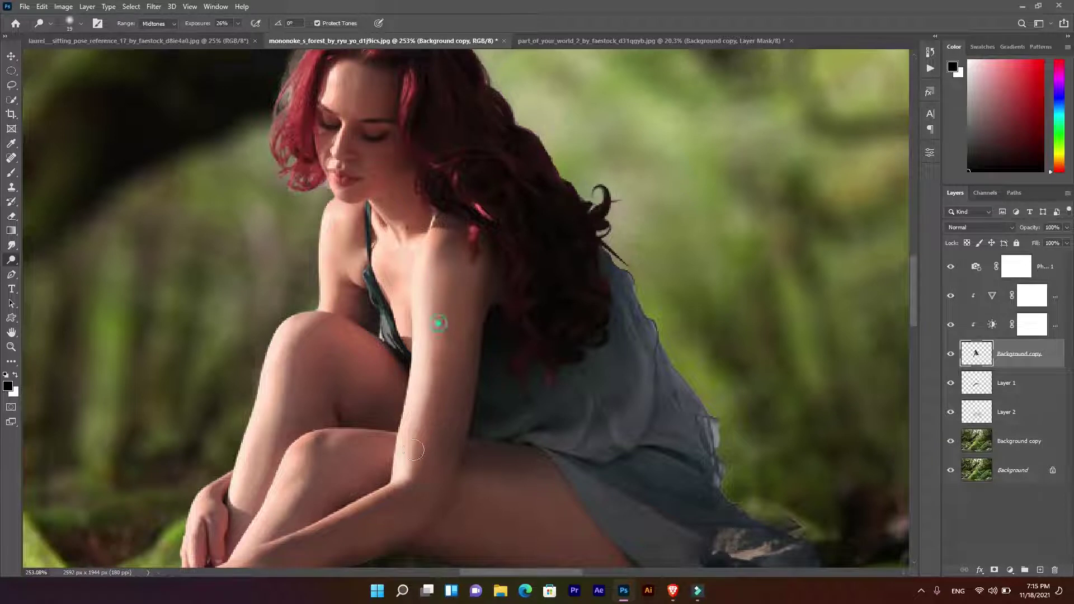
scroll(414, 449, "down", 3)
left_click_drag(409, 411, 392, 403)
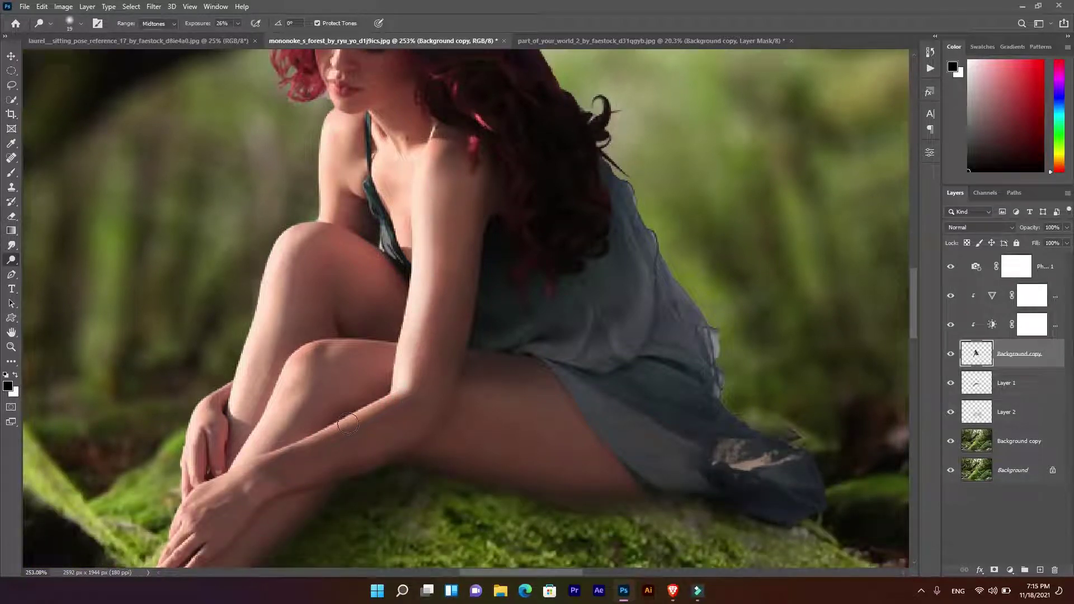
left_click_drag(307, 345, 269, 425)
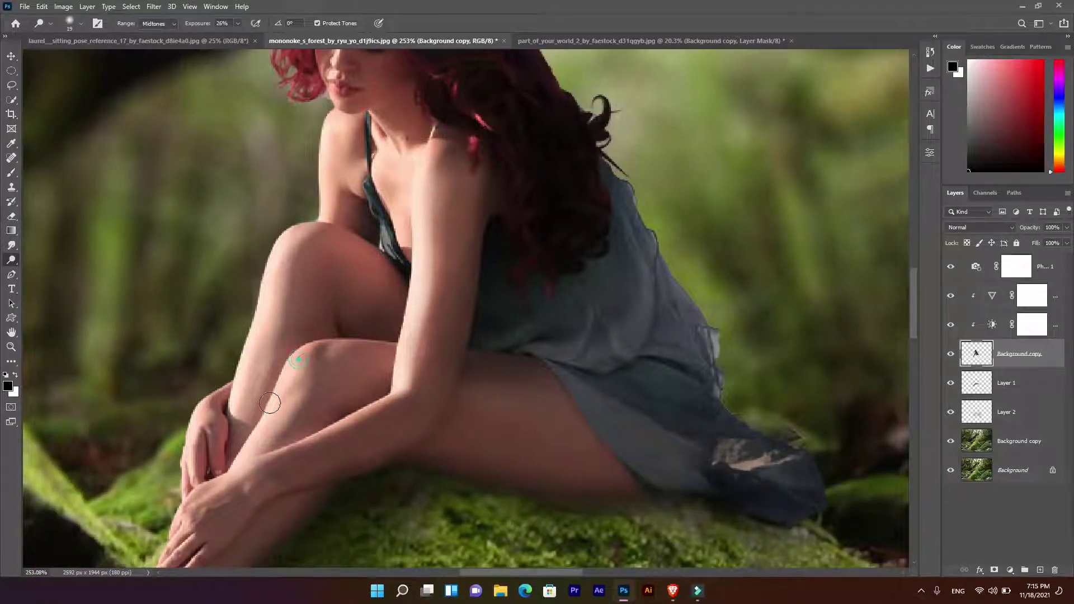
Dodge the hair's right edge and the dress hem, then select the Photo Filter 1 layer
scroll(315, 449, "up", 2)
scroll(343, 168, "up", 2)
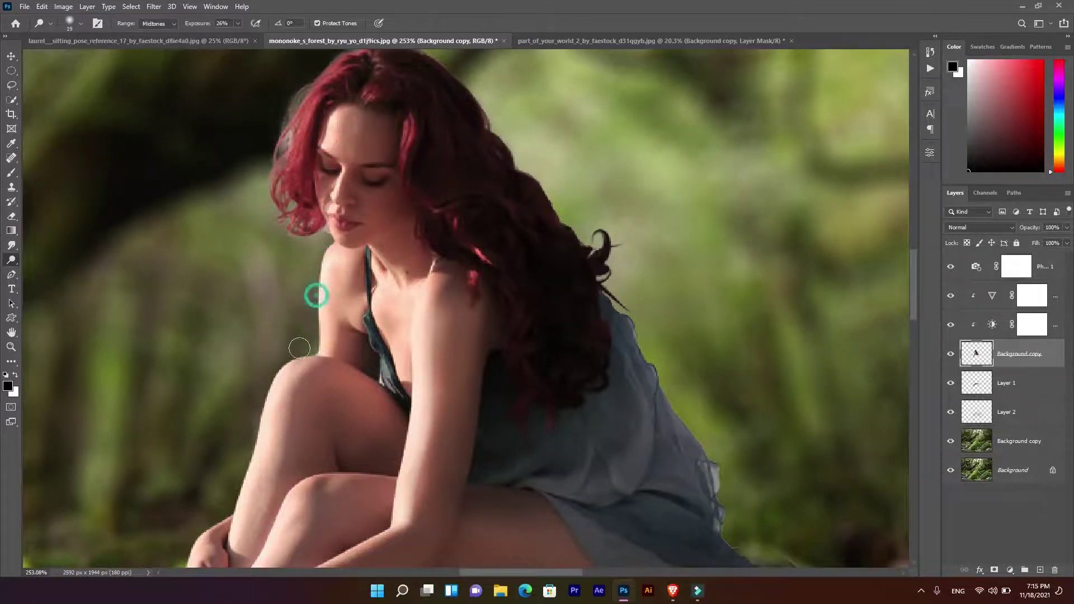
scroll(456, 396, "down", 5)
scroll(456, 395, "down", 1)
scroll(456, 396, "down", 1)
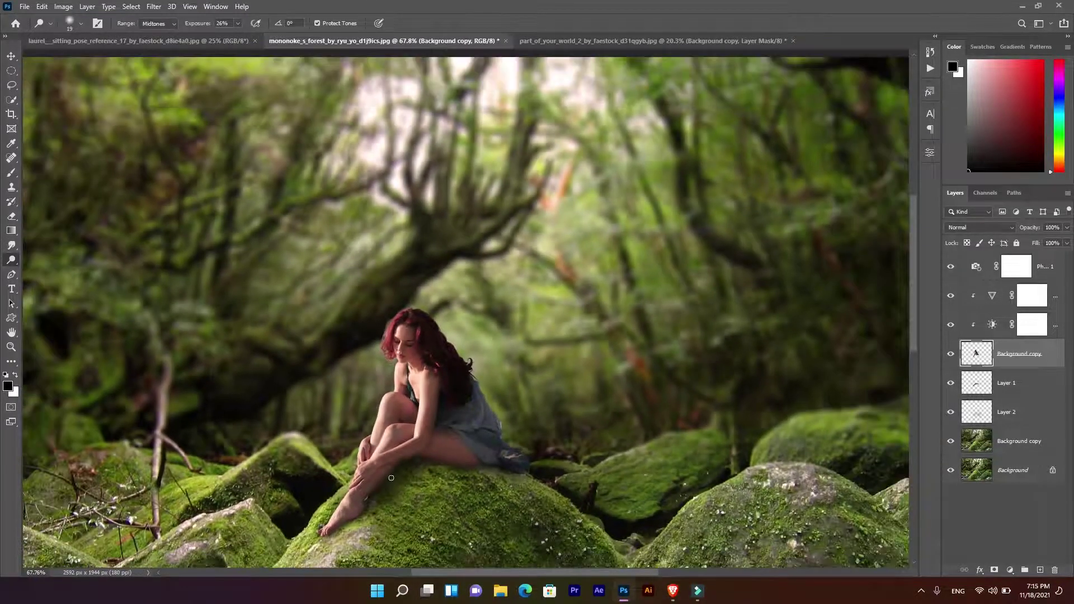
scroll(334, 535, "up", 2)
scroll(333, 535, "up", 1)
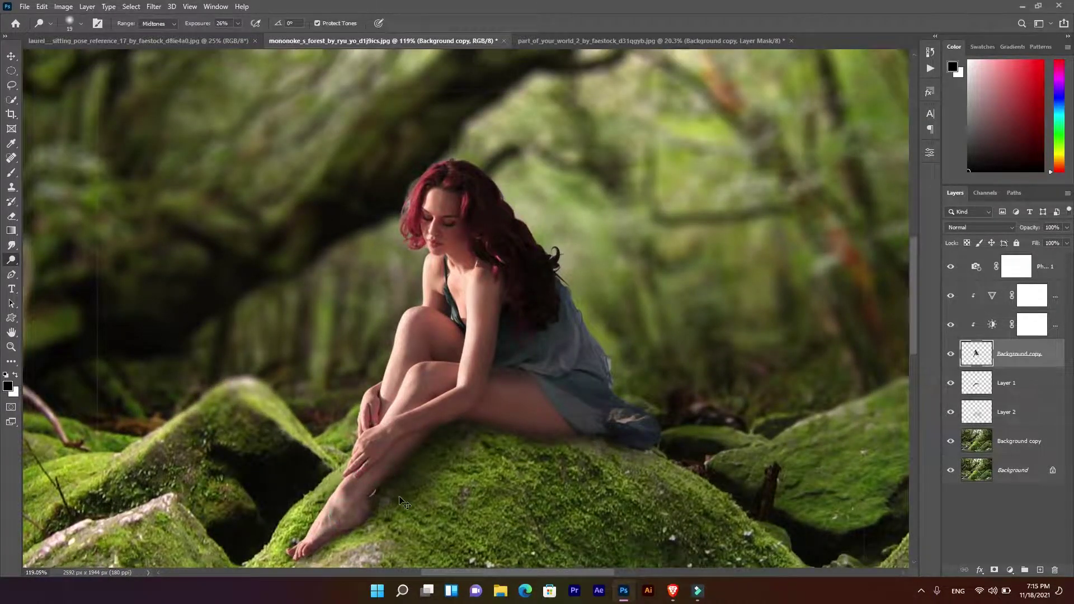
scroll(626, 380, "up", 1)
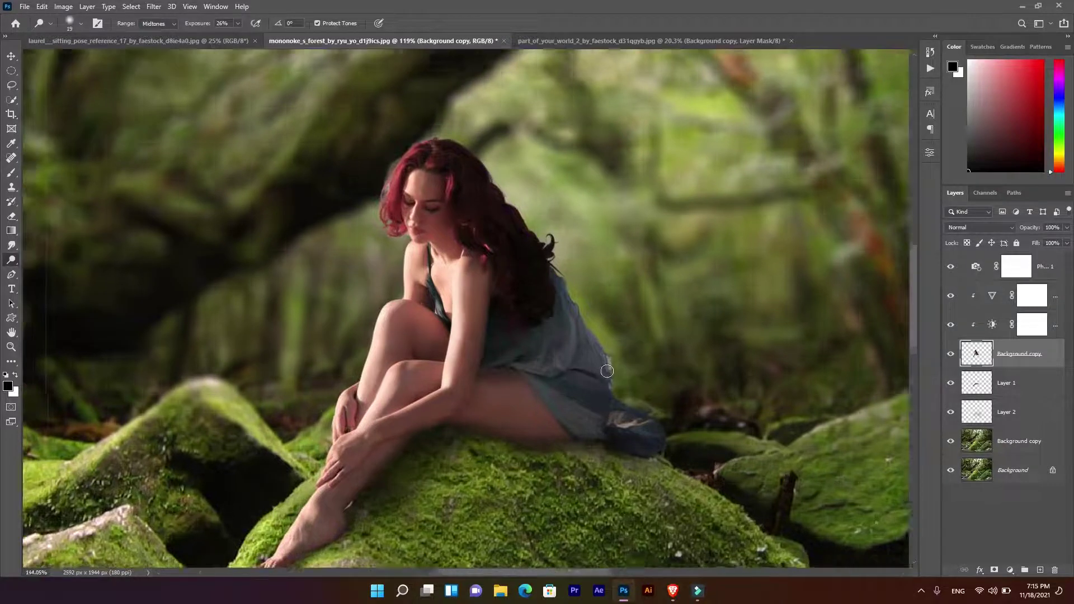
scroll(626, 381, "up", 1)
scroll(460, 183, "up", 1)
mouse_move(412, 128)
left_mouse_down()
mouse_move(358, 172)
mouse_move(442, 241)
left_mouse_up()
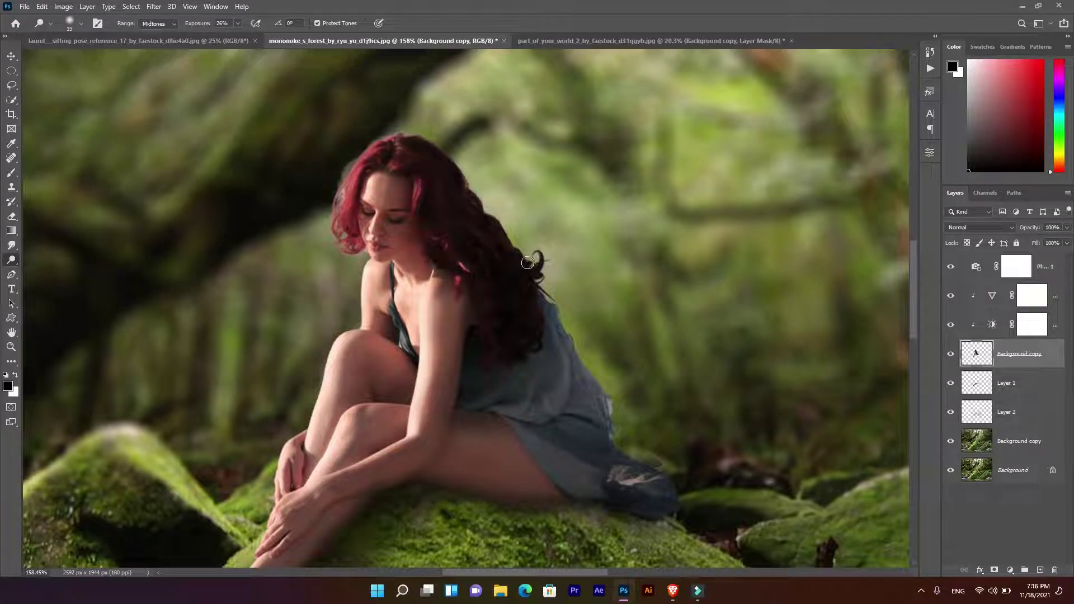
mouse_move(454, 186)
left_mouse_down()
mouse_move(507, 261)
mouse_move(526, 257)
mouse_move(609, 405)
mouse_move(577, 326)
mouse_move(666, 477)
left_mouse_up()
mouse_move(599, 505)
left_mouse_down()
mouse_move(676, 497)
mouse_move(631, 497)
mouse_move(618, 511)
left_mouse_up()
scroll(719, 478, "down", 5, "alt")
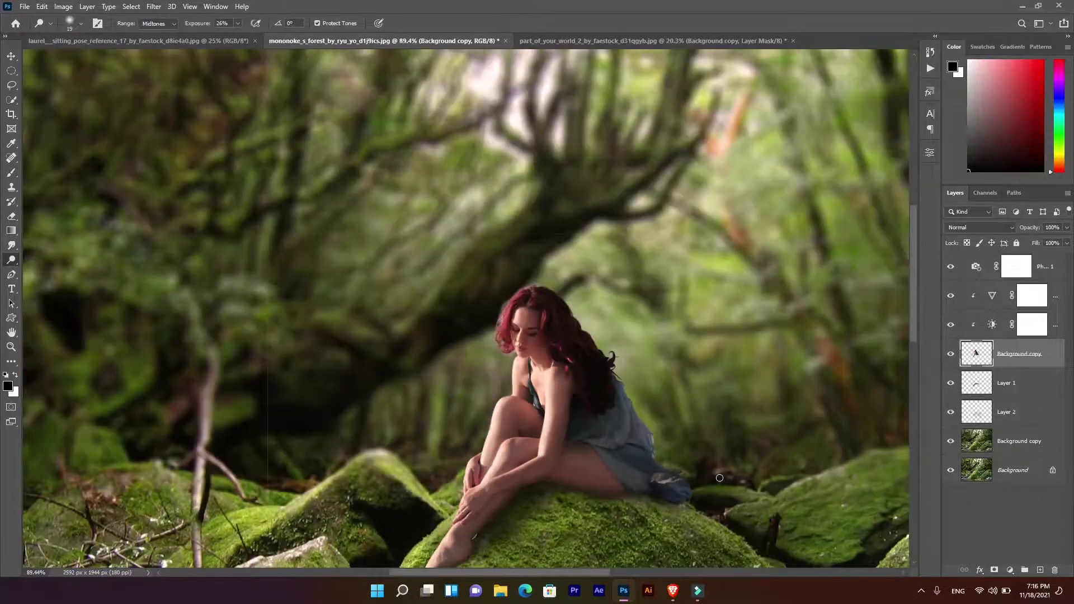
scroll(719, 477, "down", 1, "alt")
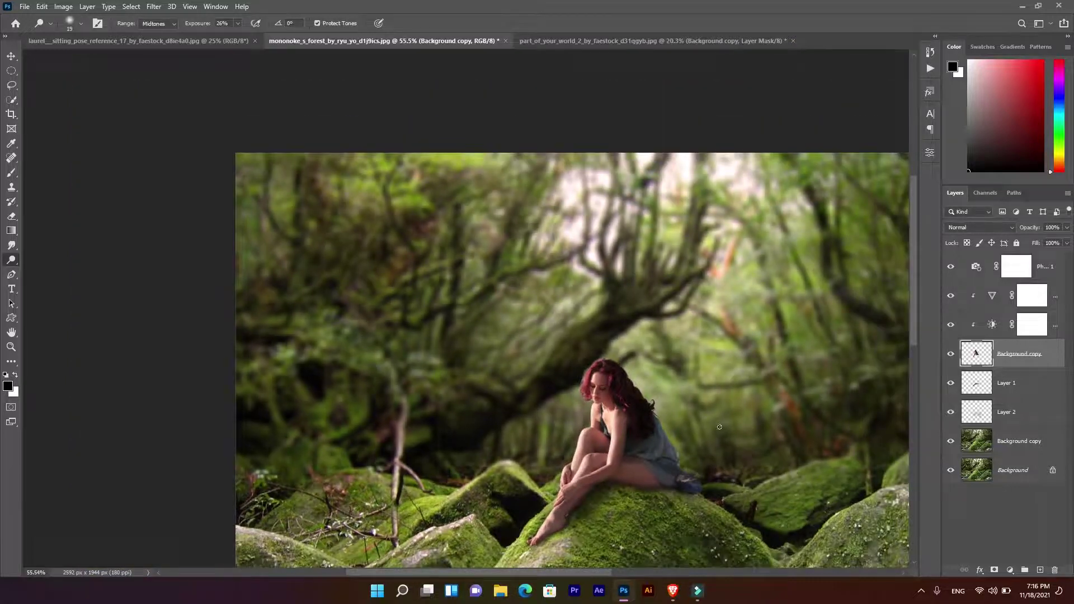
scroll(719, 426, "down", 1)
scroll(635, 412, "down", 1, "alt")
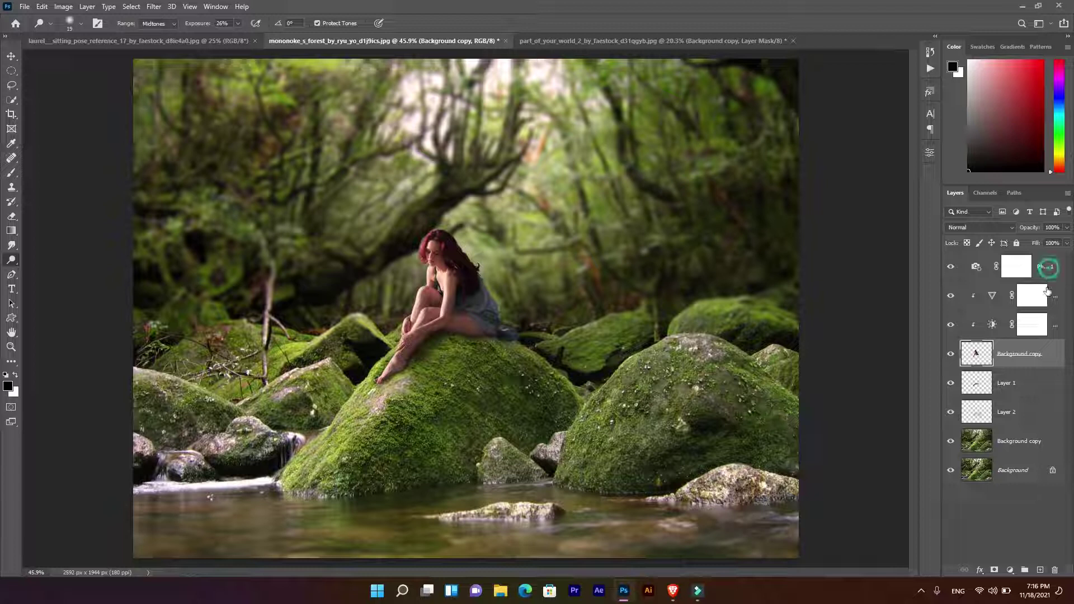
left_click(1047, 267)
Add a Color Lookup adjustment with Soft_Warming.look and set its opacity to 84%
left_click(1009, 570)
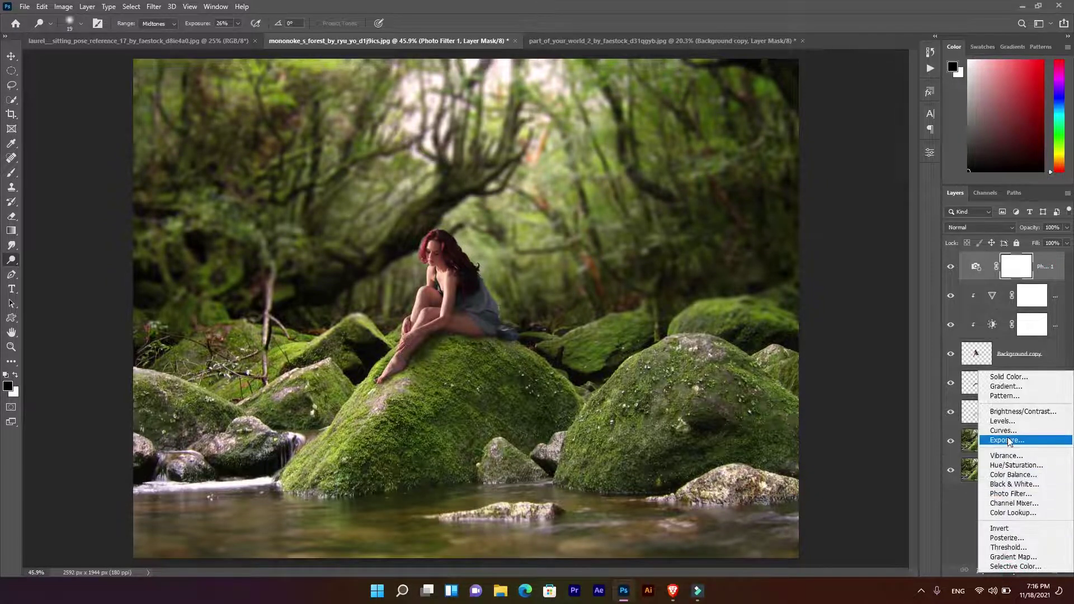
left_click(1013, 513)
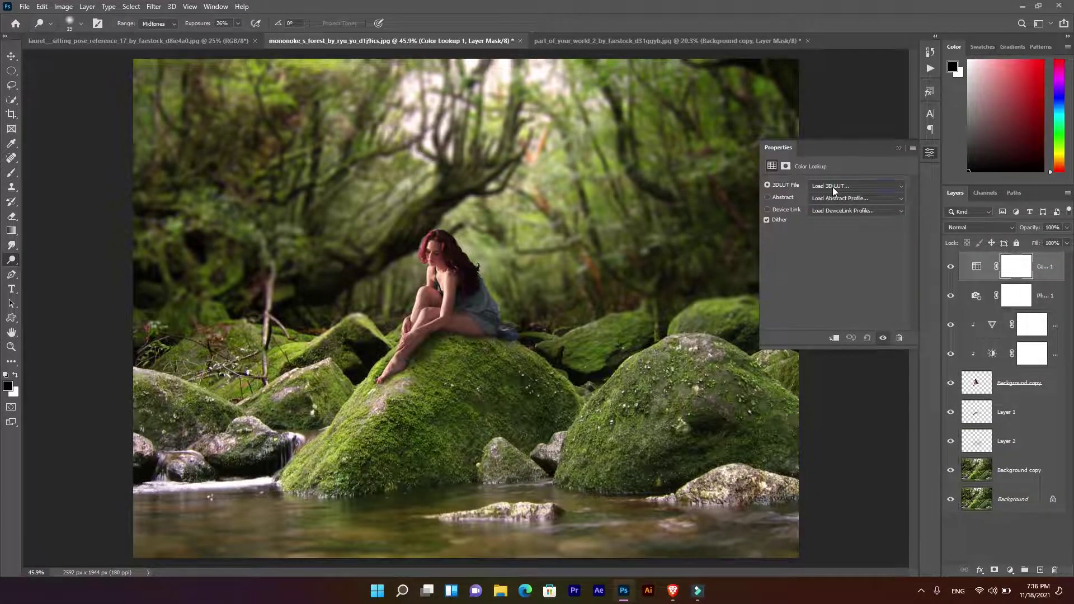
left_click(832, 187)
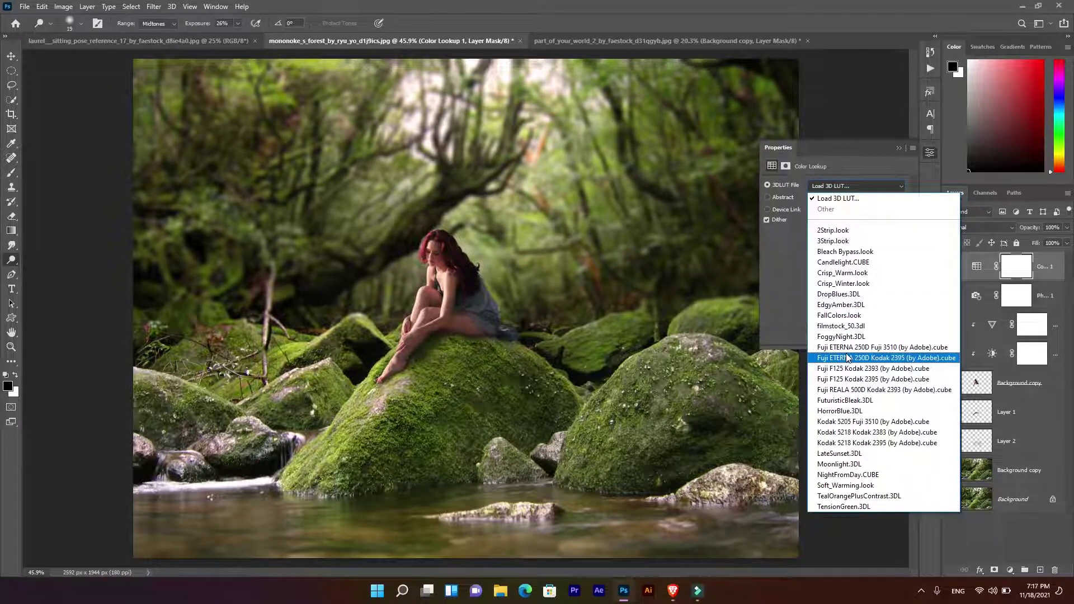
left_click(845, 484)
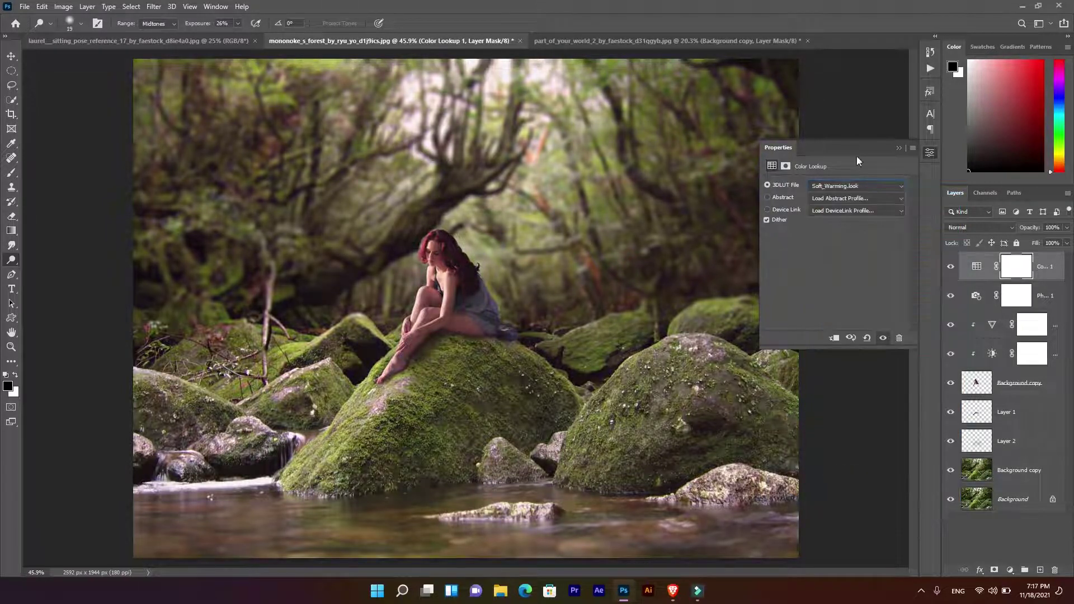
left_click(900, 148)
left_click_drag(1028, 227, 1023, 228)
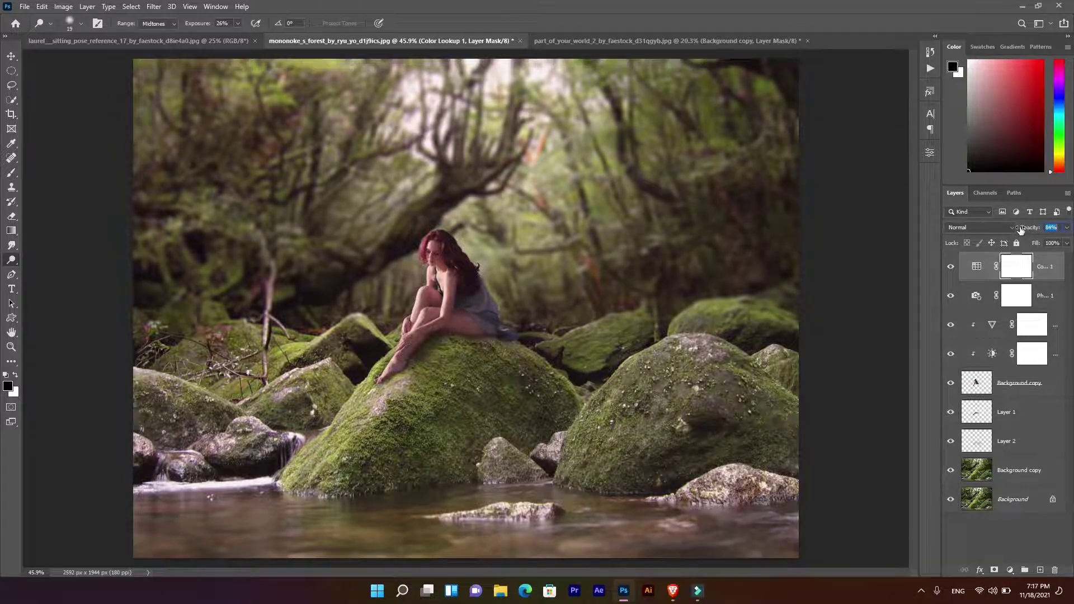
scroll(739, 302, "up", 5)
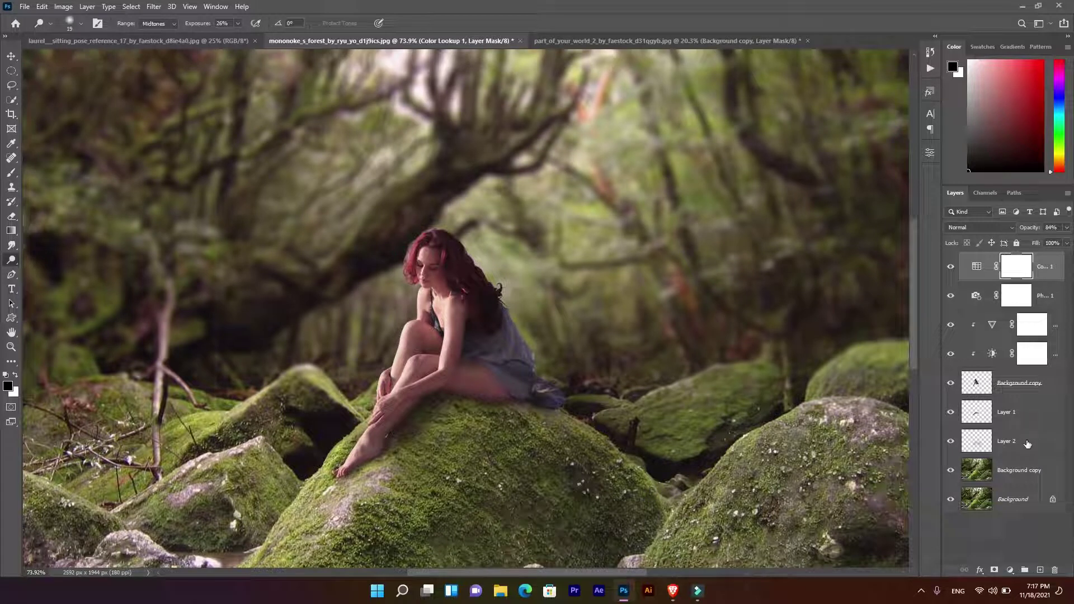
Select Layer 1 and open the fairy_dust_wings PNG image
left_click(1029, 403)
left_click(25, 6)
left_click(34, 27)
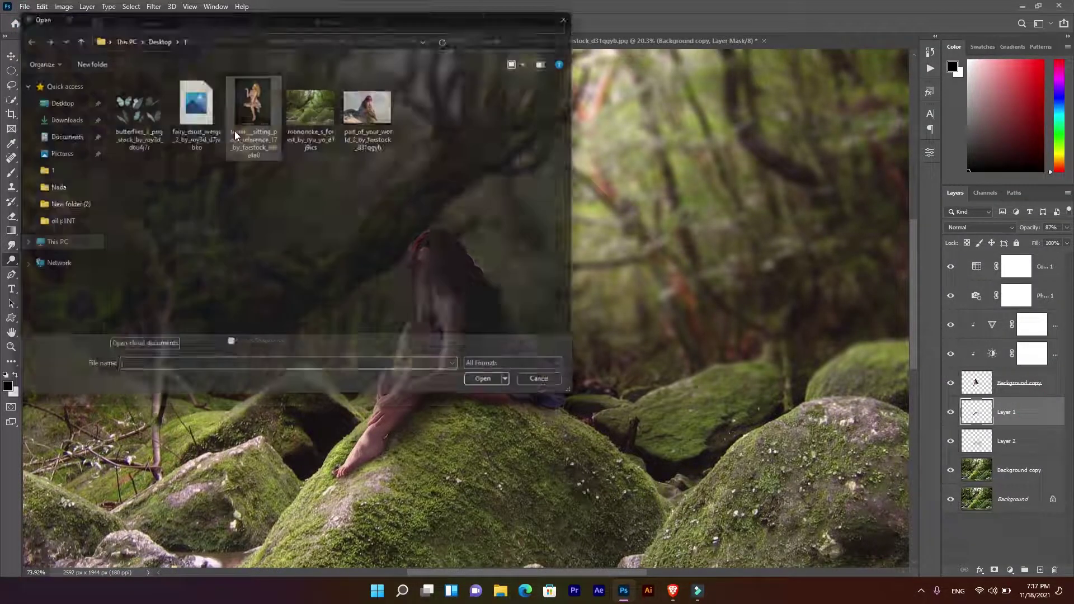
double_click(177, 104)
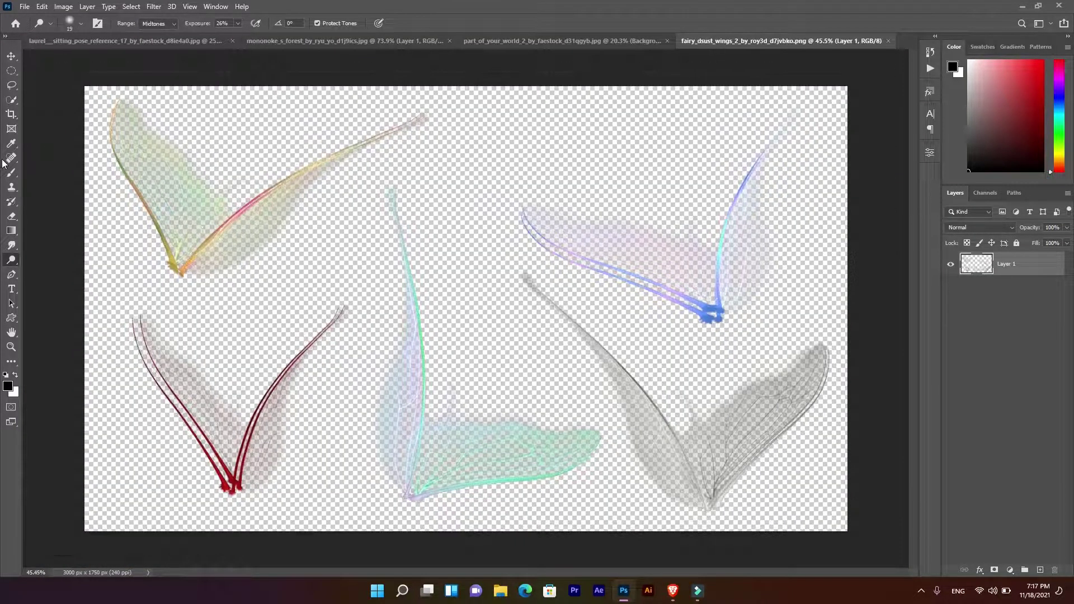
Lasso around the golden-pink wing pair in the image's top-left corner
left_click(12, 86)
left_click_drag(435, 139, 372, 190)
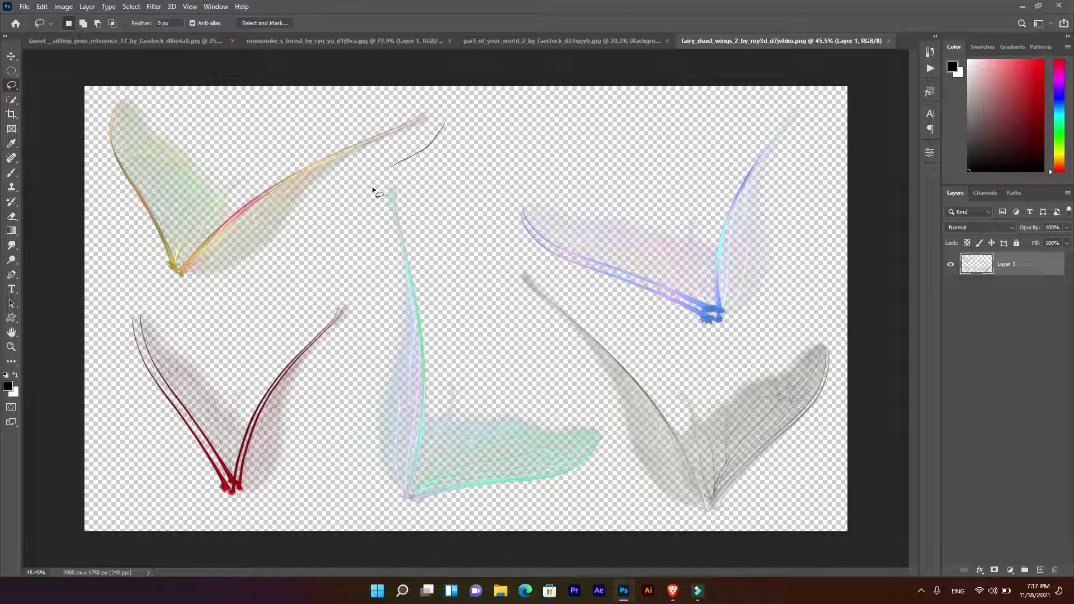
left_click_drag(90, 97, 283, 115)
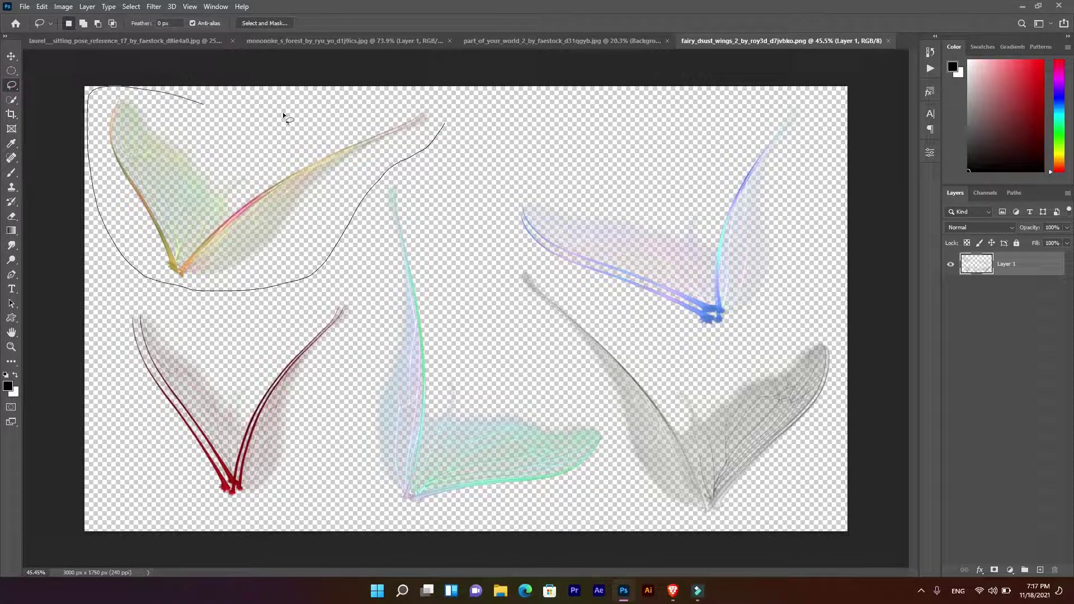
left_click_drag(415, 169, 416, 171)
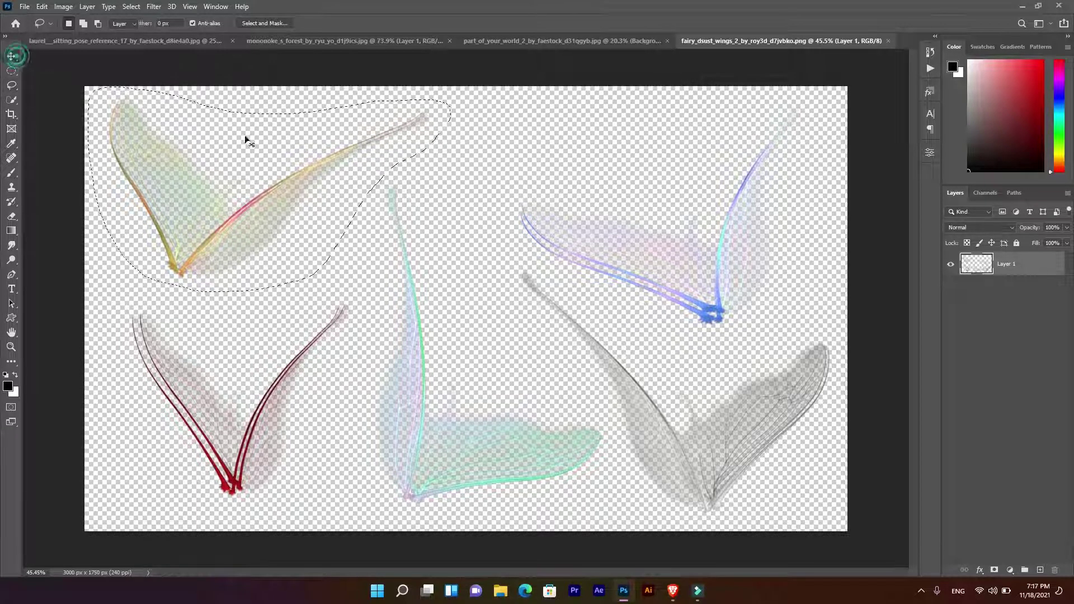
Move the selected wings into the forest scene behind the woman's back and scale them down
key("v")
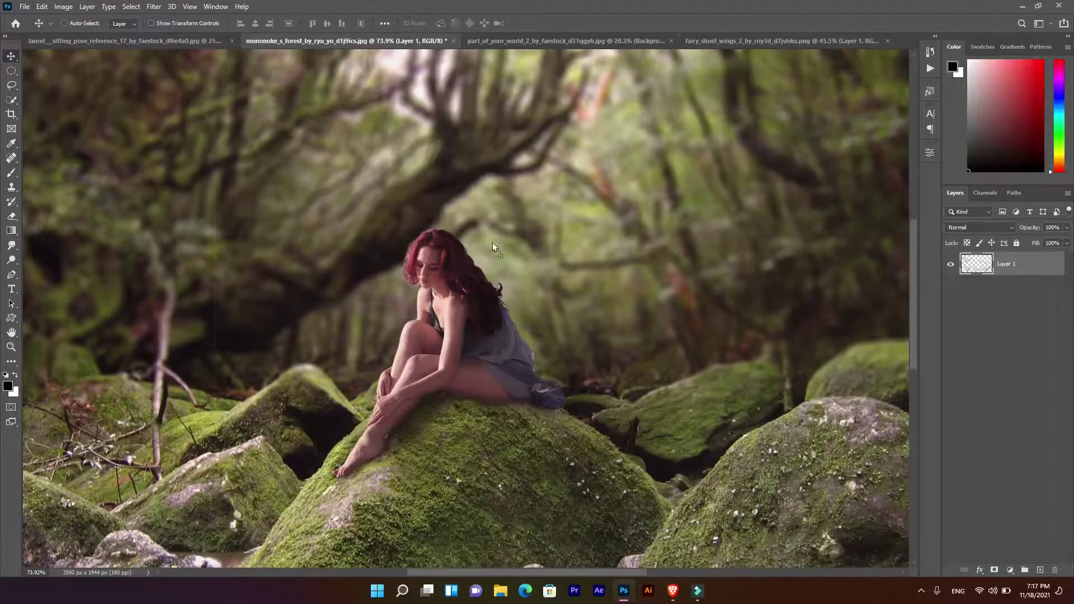
left_click_drag(415, 45, 500, 249)
left_click_drag(364, 318, 571, 259)
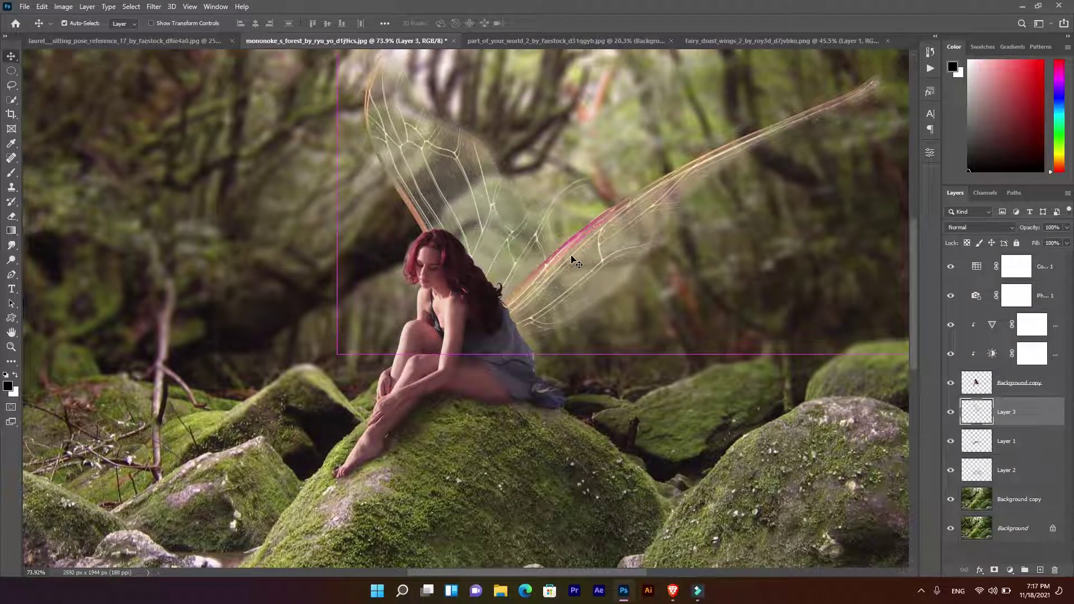
key("ctrl+t")
mouse_move(628, 353)
left_mouse_down()
mouse_move(617, 257)
mouse_move(626, 290)
mouse_move(550, 263)
mouse_move(516, 283)
left_mouse_up()
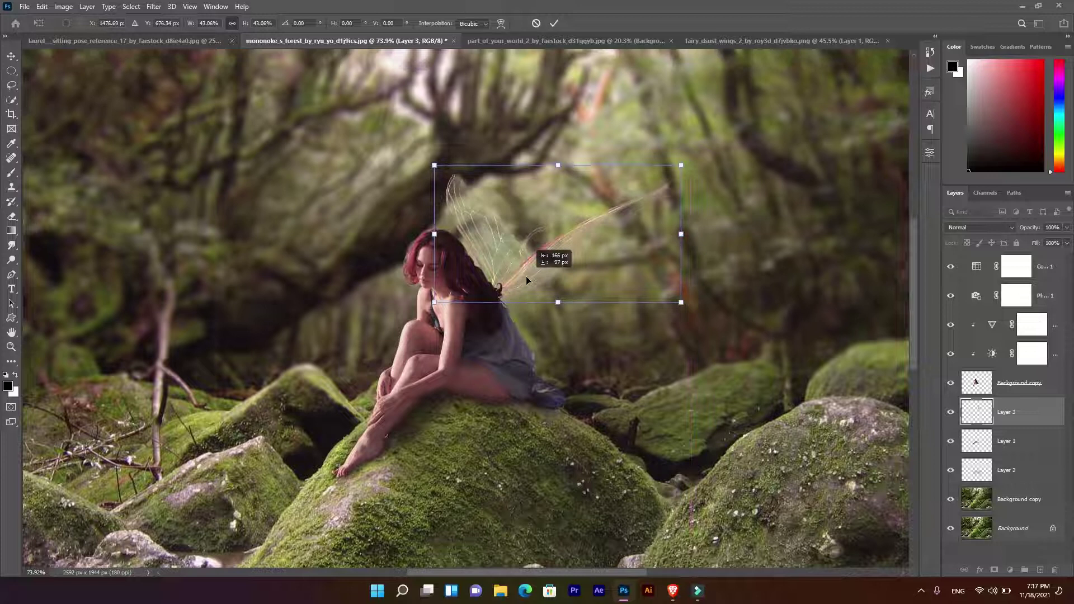
key("Return")
Nudge the wings onto her back, enlarge them to about 110%, and shift slightly up-left
scroll(537, 262, "up", 4)
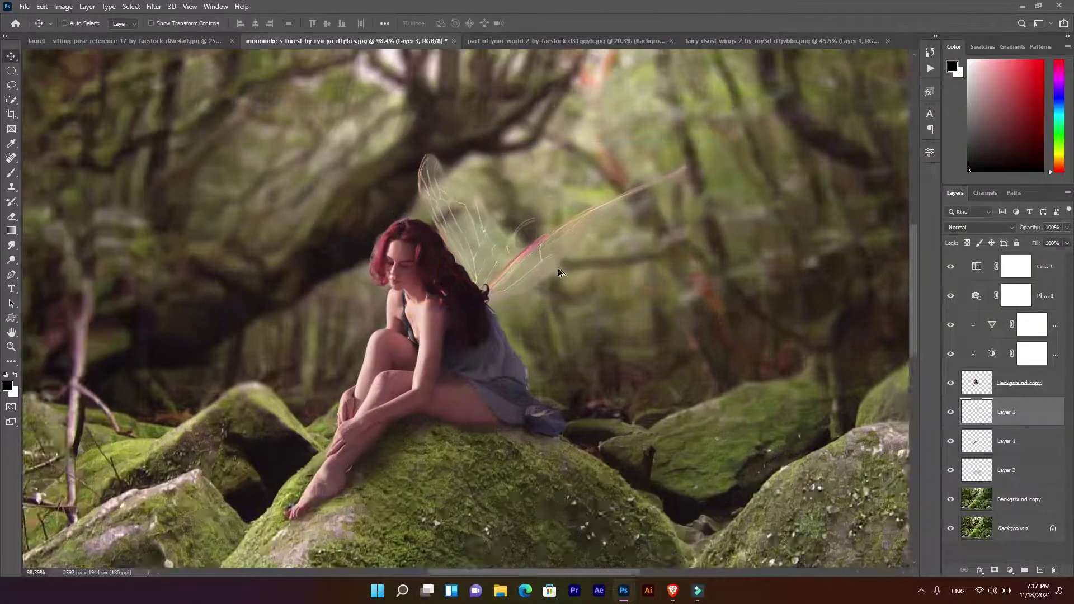
left_click_drag(515, 283, 509, 289)
scroll(605, 311, "down", 1)
scroll(606, 311, "down", 2)
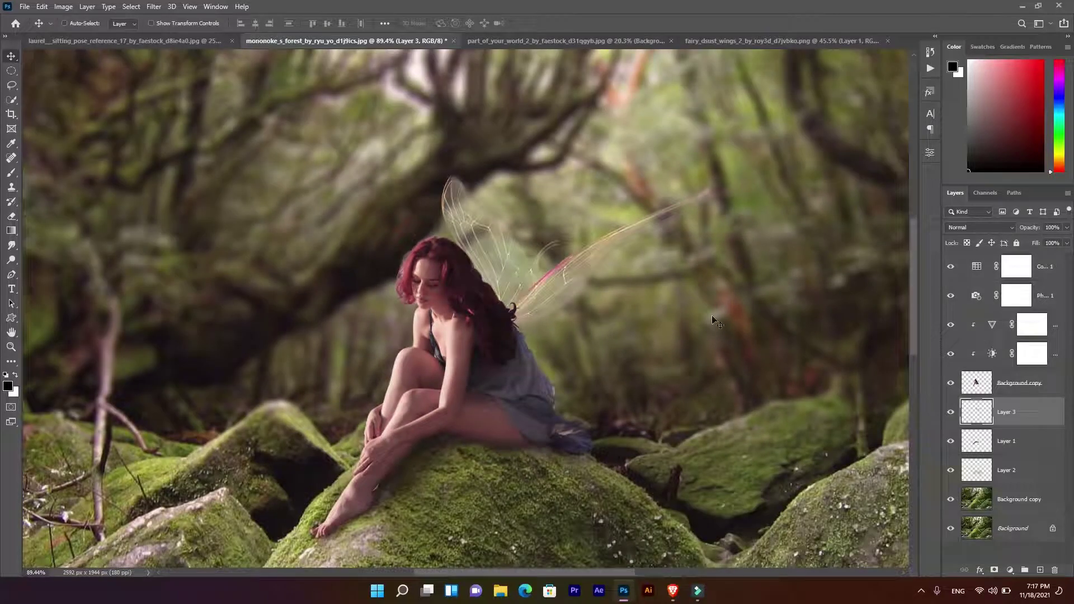
key("ctrl+t")
left_click_drag(725, 165, 741, 156)
left_click_drag(644, 231, 613, 257)
key("Return")
left_click_drag(561, 292, 559, 284)
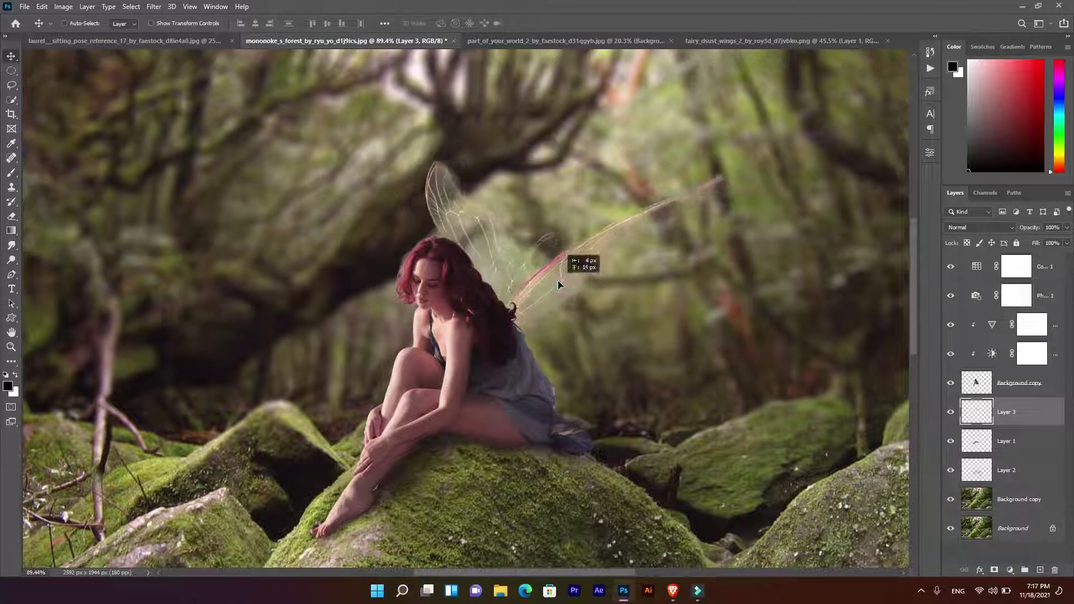
With the Eraser active, select Background copy, then target Layer 3 and show the adjustment list
left_click(11, 216)
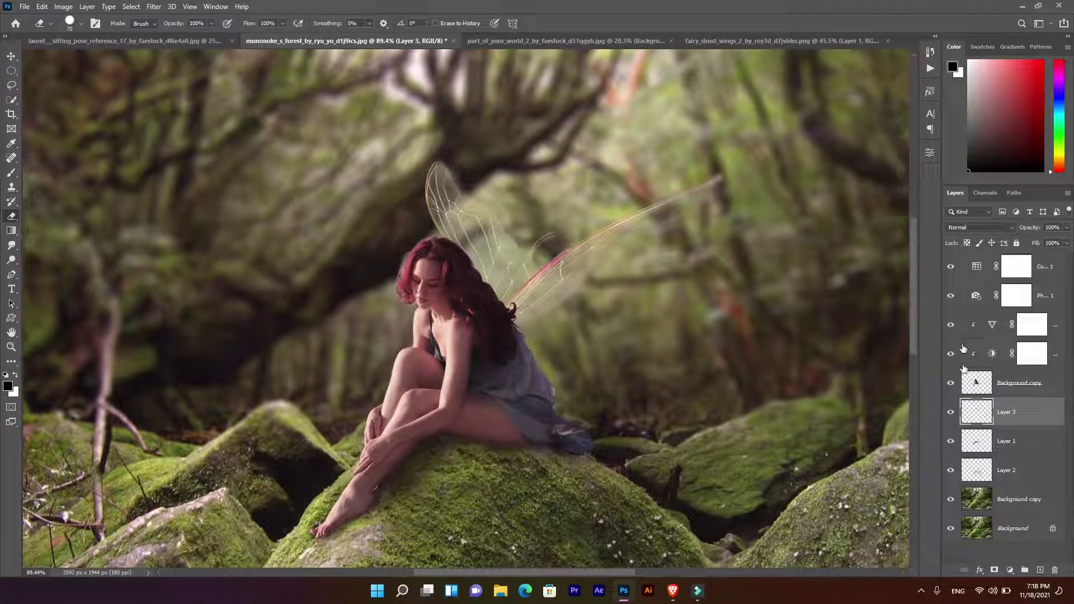
left_click(972, 385)
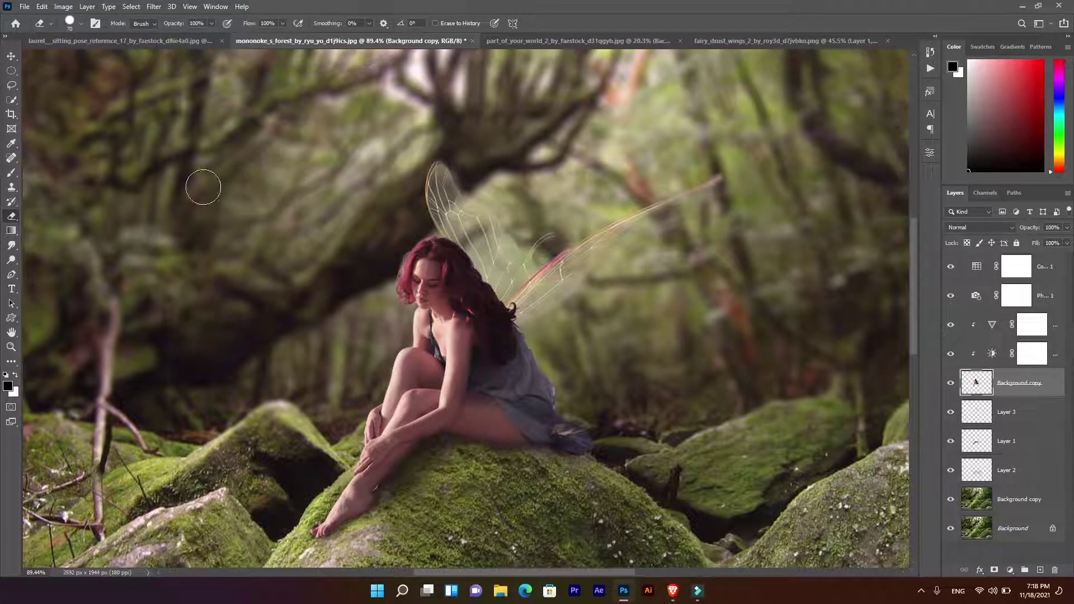
scroll(216, 487, "down", 4)
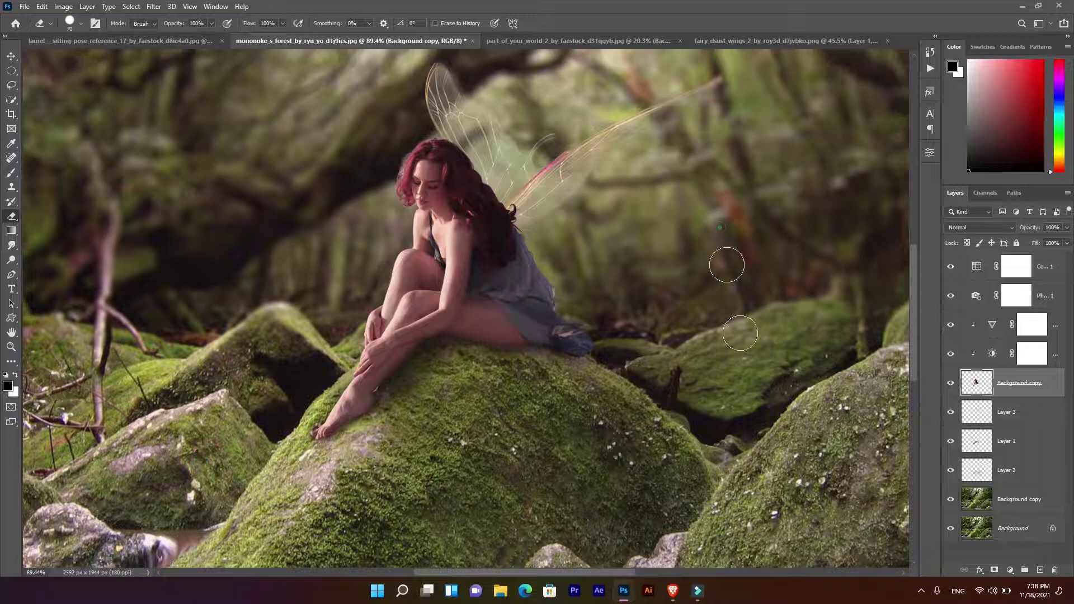
scroll(711, 414, "down", 3, "alt")
scroll(711, 414, "up", 5, "alt")
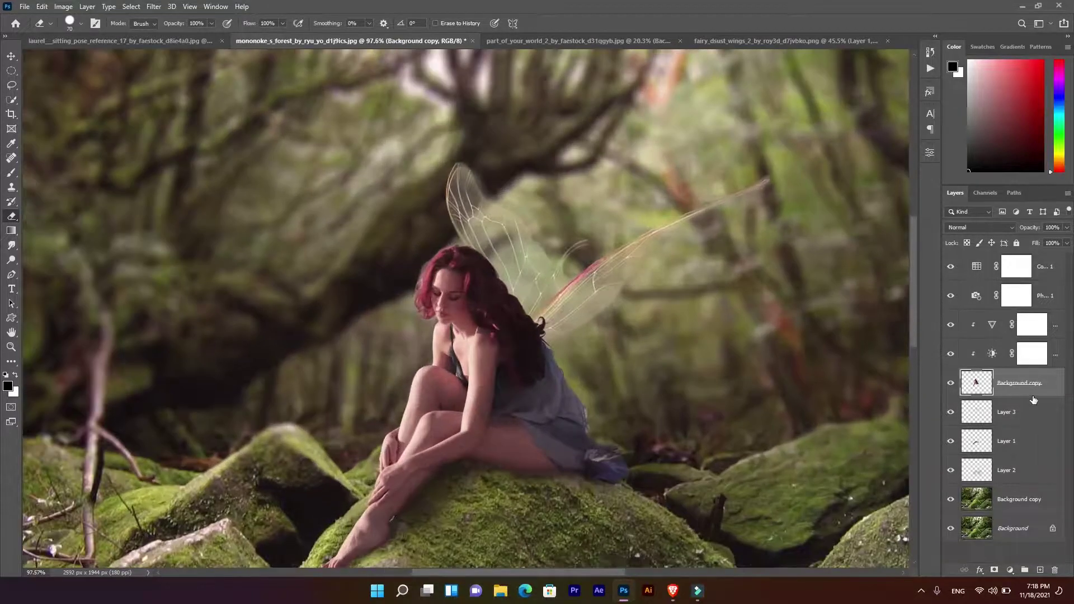
left_click(1026, 417)
left_click(1010, 569)
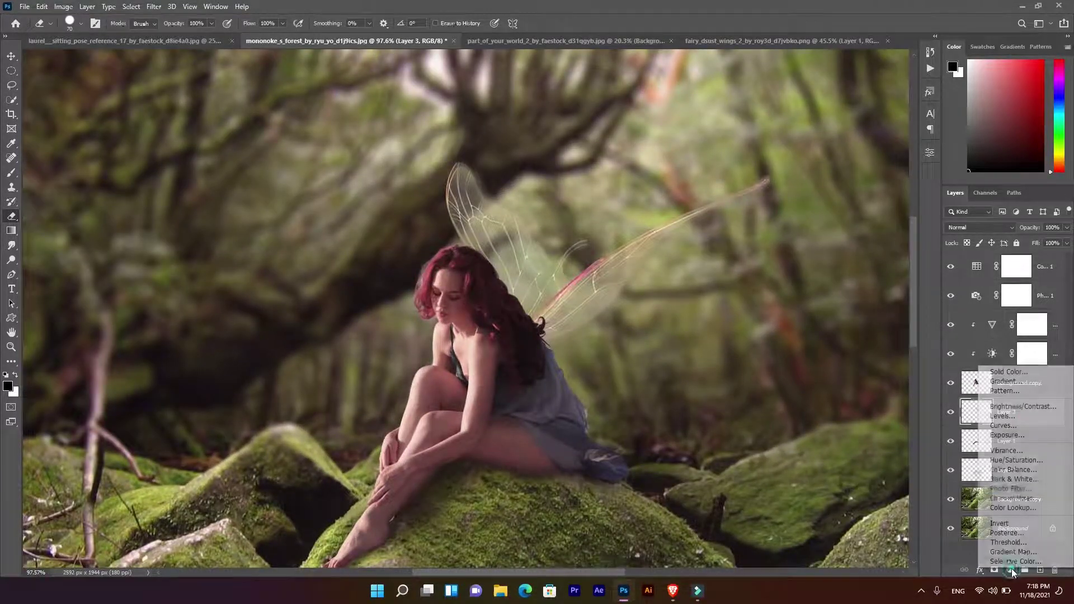
Add a Curves adjustment clipped to the wings' Layer 3, pulling down its highlight endpoint
left_click(1015, 425)
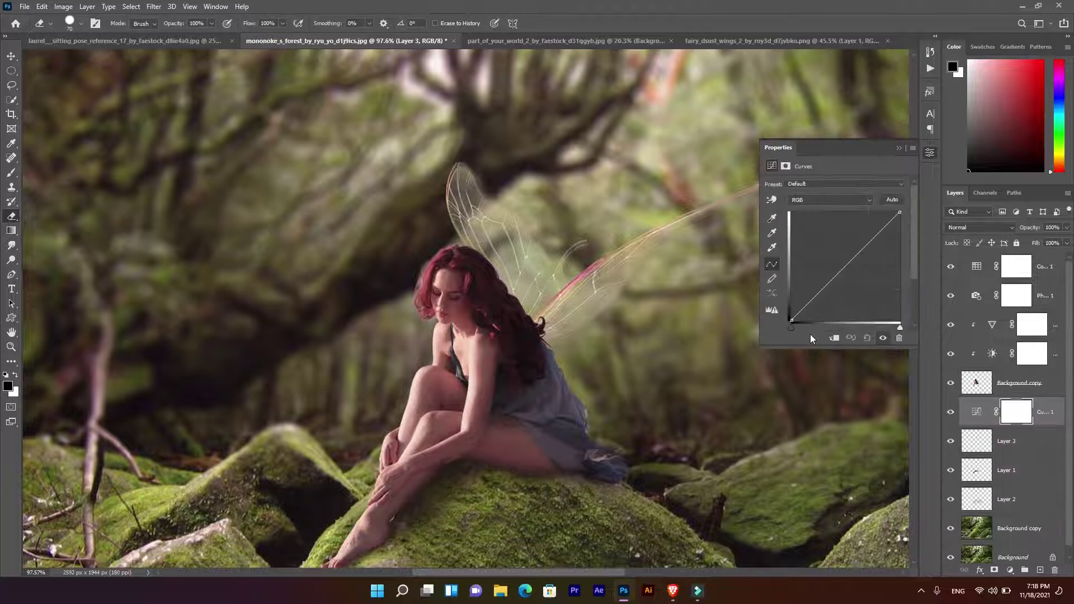
left_click(832, 337)
left_click_drag(839, 271, 843, 278)
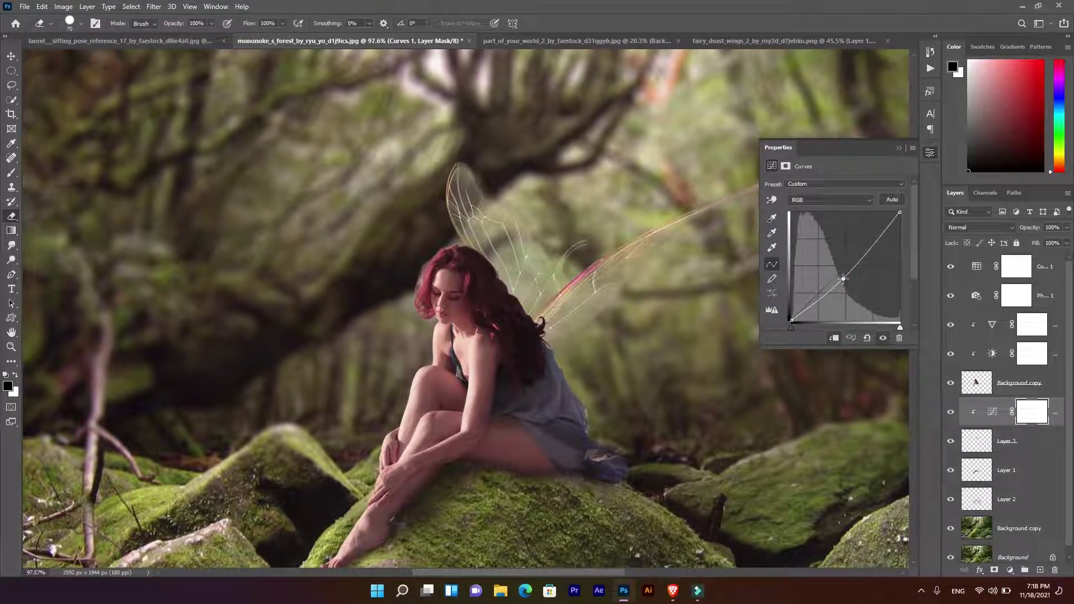
left_click(899, 213)
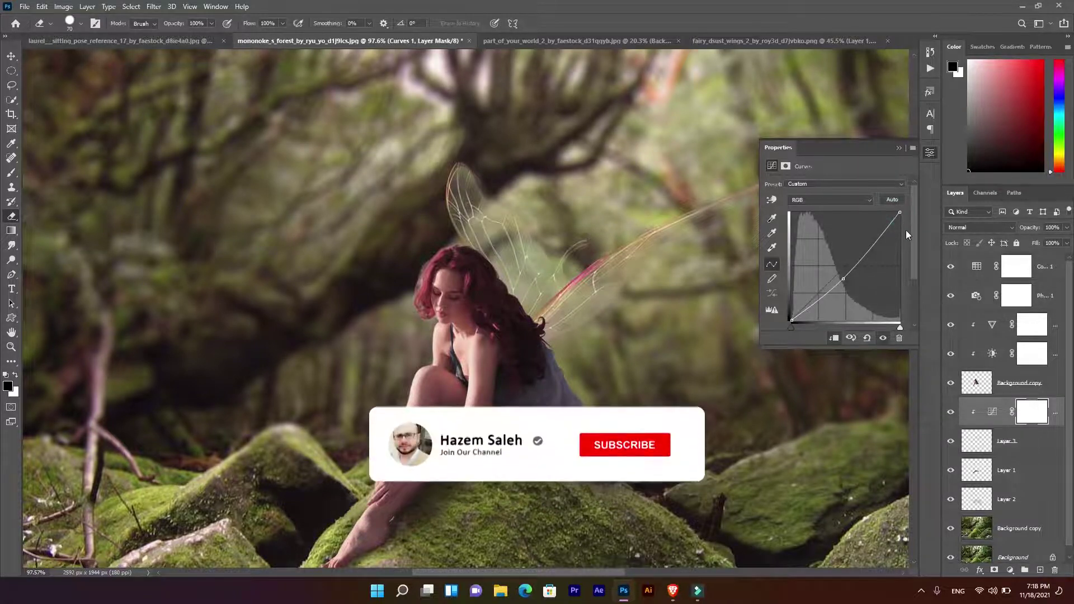
mouse_move(900, 213)
left_mouse_down()
mouse_move(907, 229)
mouse_move(887, 213)
left_mouse_up()
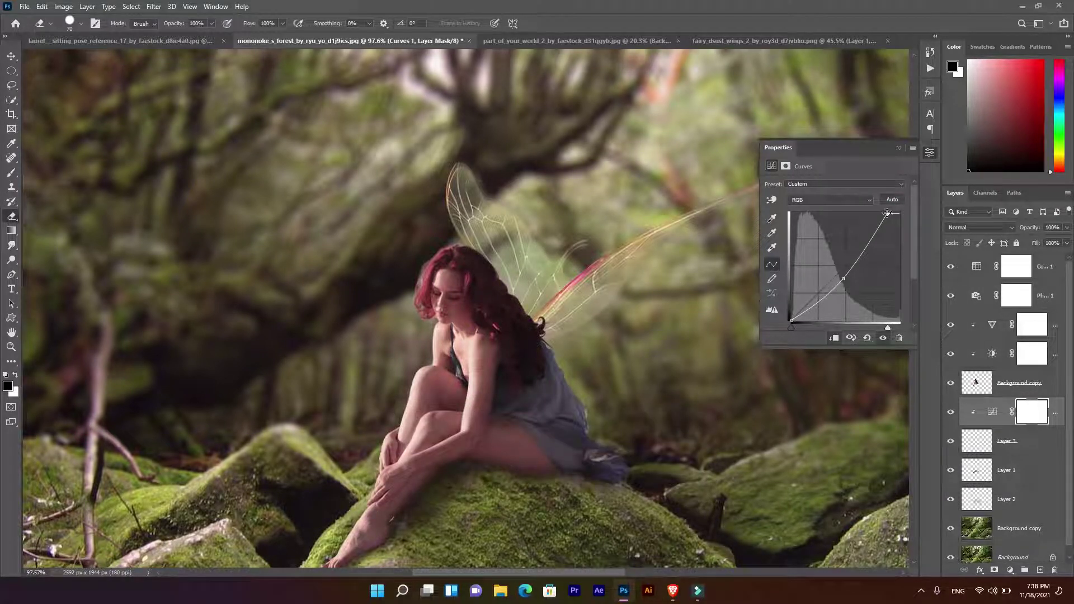
left_click(898, 148)
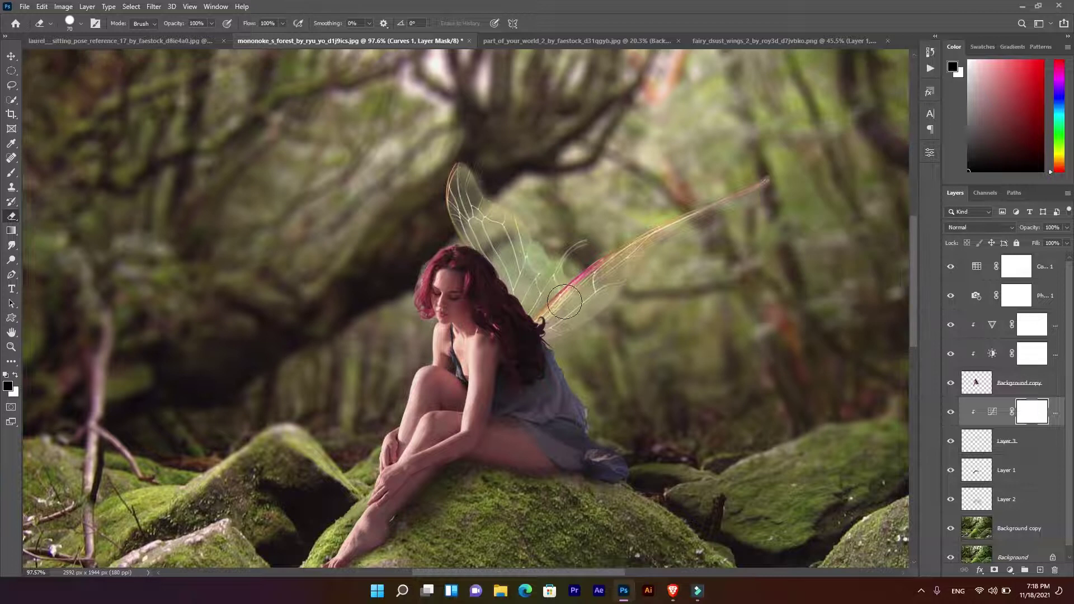
scroll(564, 302, "down", 3)
scroll(651, 309, "down", 2)
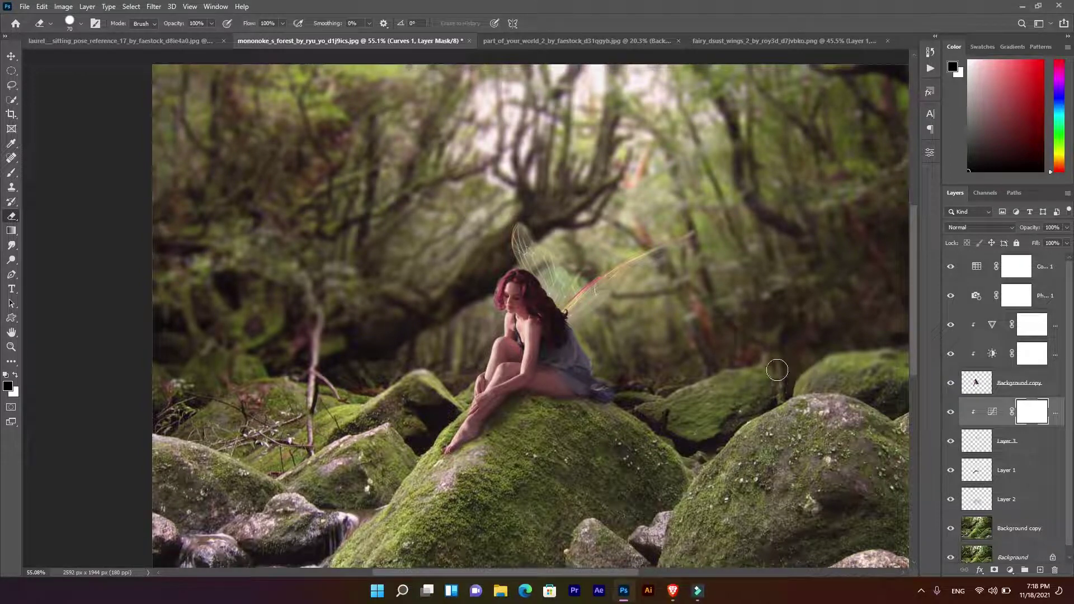
scroll(553, 353, "down", 1)
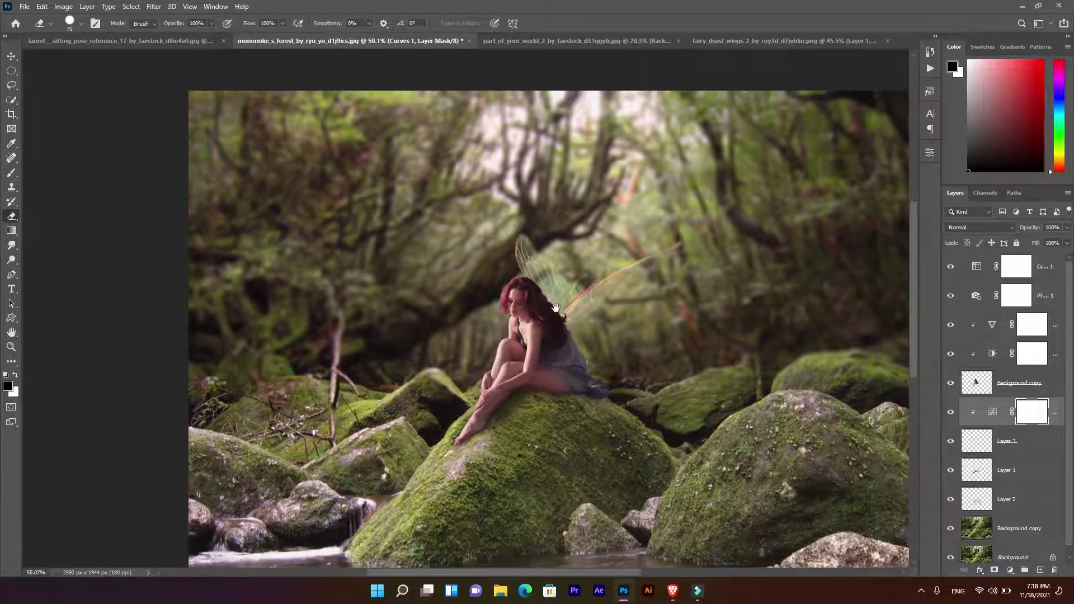
left_click_drag(556, 307, 483, 254)
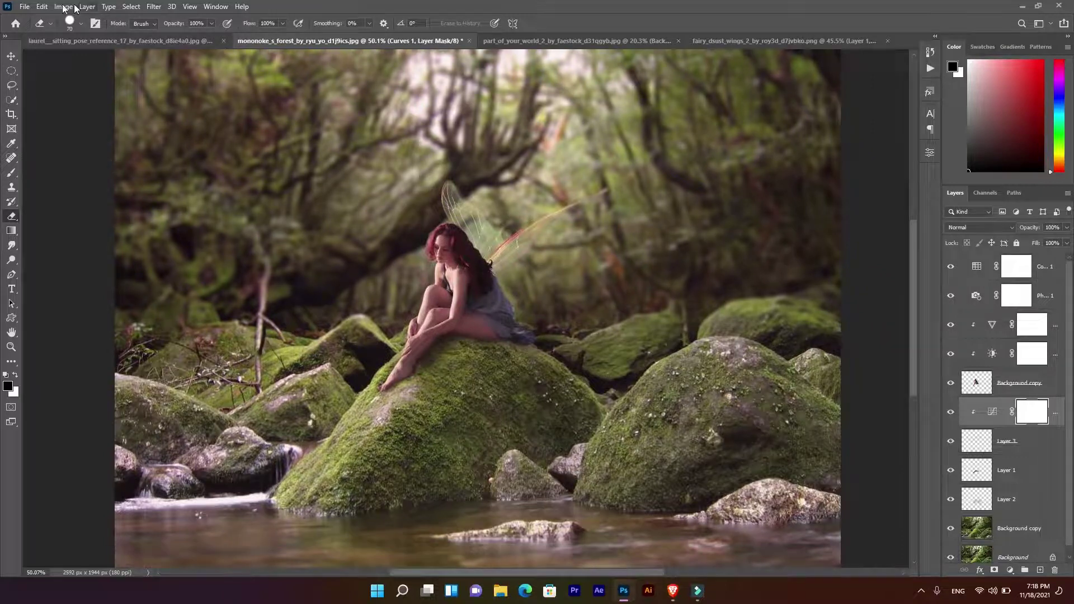
Open the butterflies PNG image
left_click(25, 7)
left_click(79, 32)
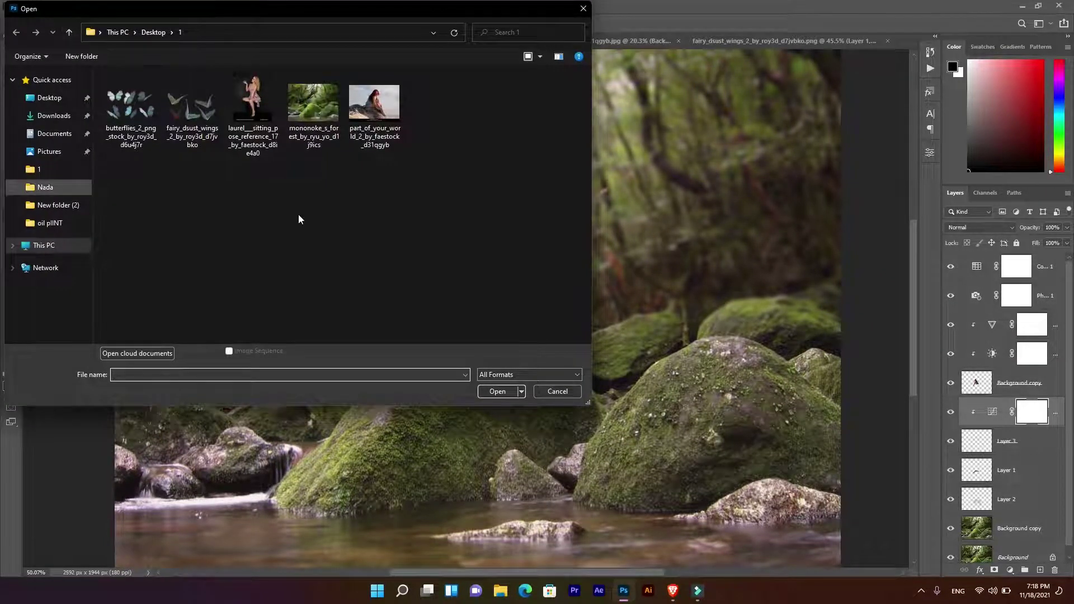
left_click(140, 115)
double_click(140, 115)
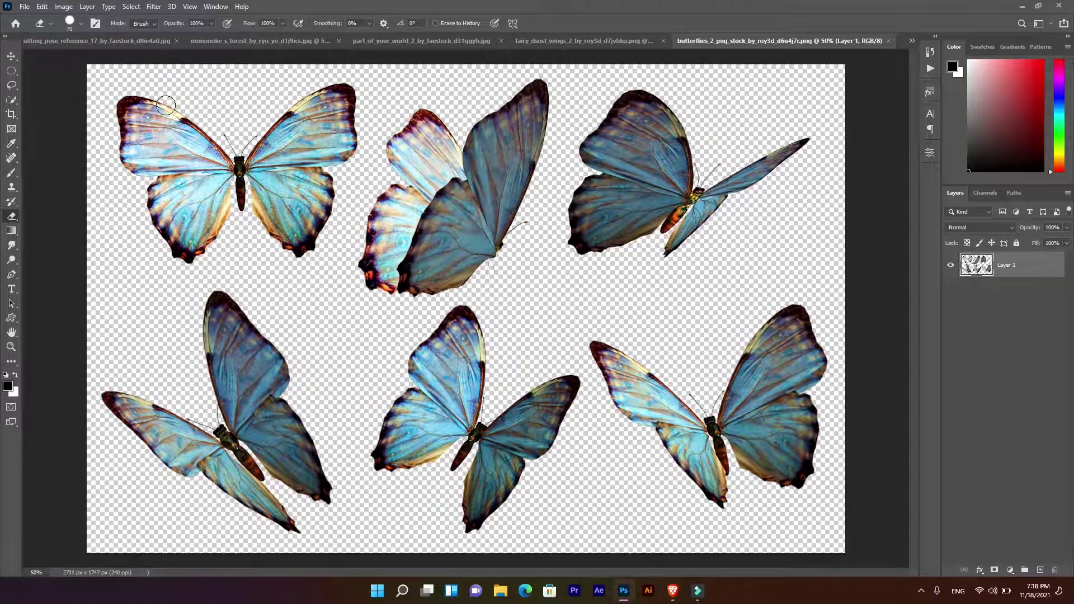
Lasso around the middle butterfly in the butterflies image
left_click(12, 87)
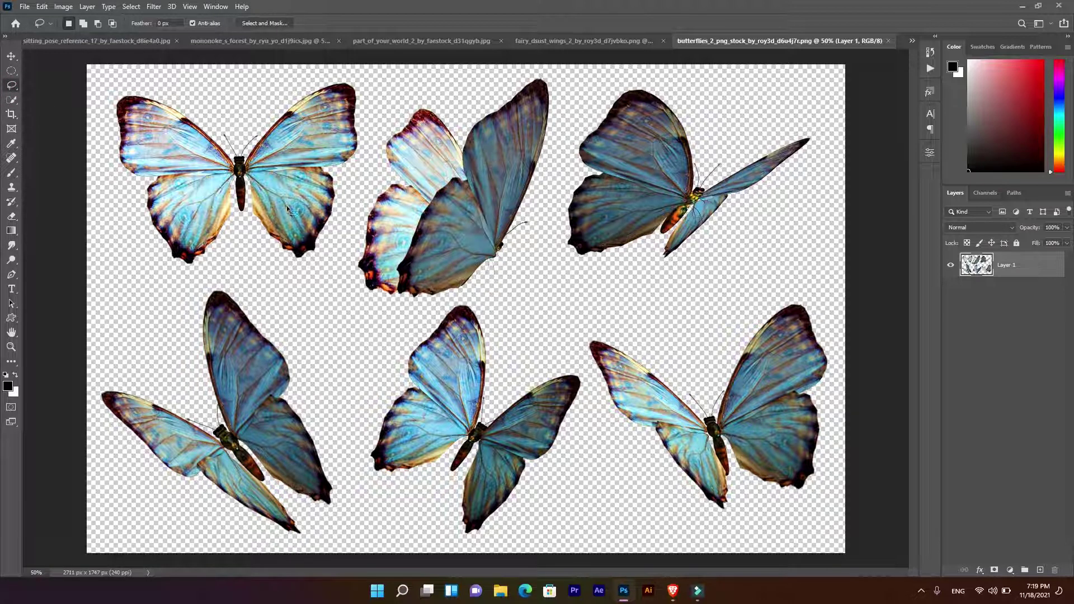
left_click_drag(357, 179, 533, 262)
left_click_drag(561, 204, 562, 206)
left_click_drag(395, 101, 346, 239)
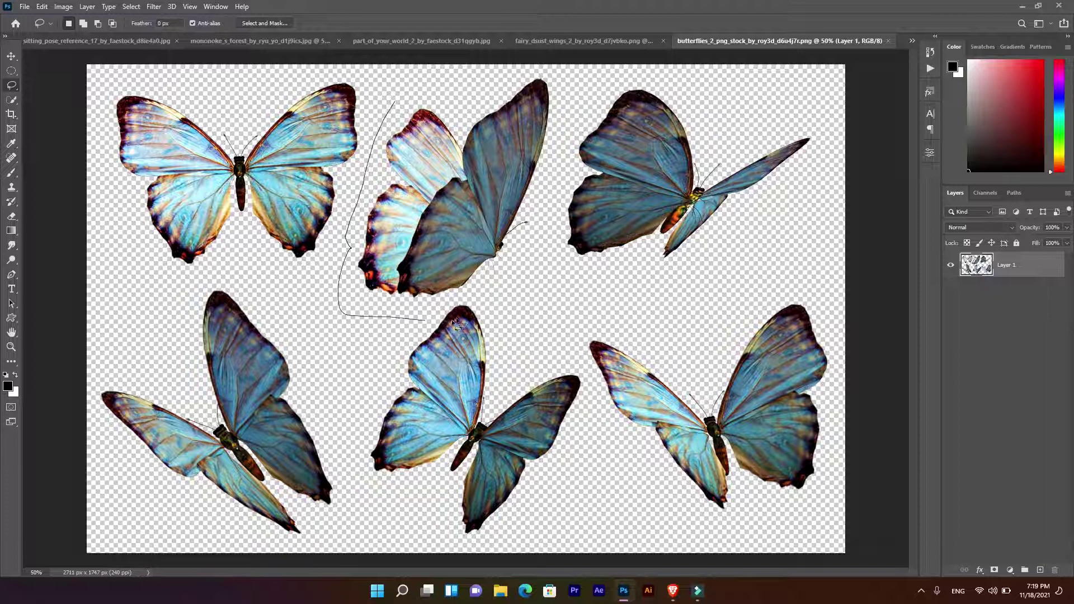
mouse_move(456, 323)
left_mouse_down()
mouse_move(409, 119)
mouse_move(339, 247)
left_mouse_up()
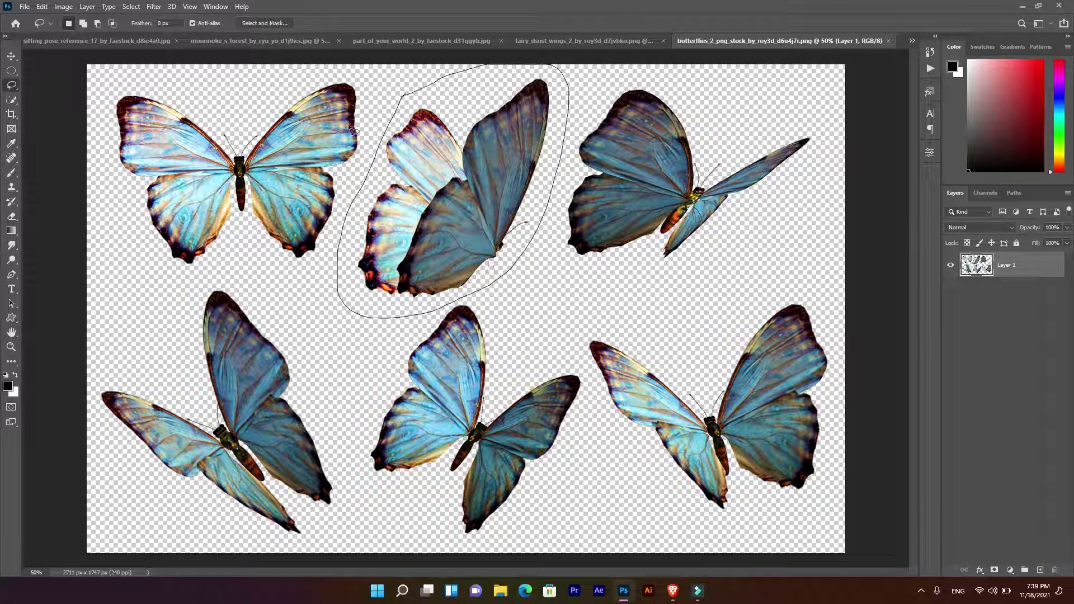
Move the butterfly into the forest composite, stack it on top, and shrink it to about 15%
key("v")
mouse_move(465, 169)
left_mouse_down()
mouse_move(391, 65)
mouse_move(307, 29)
mouse_move(540, 255)
left_mouse_up()
left_click_drag(1055, 413, 1027, 261)
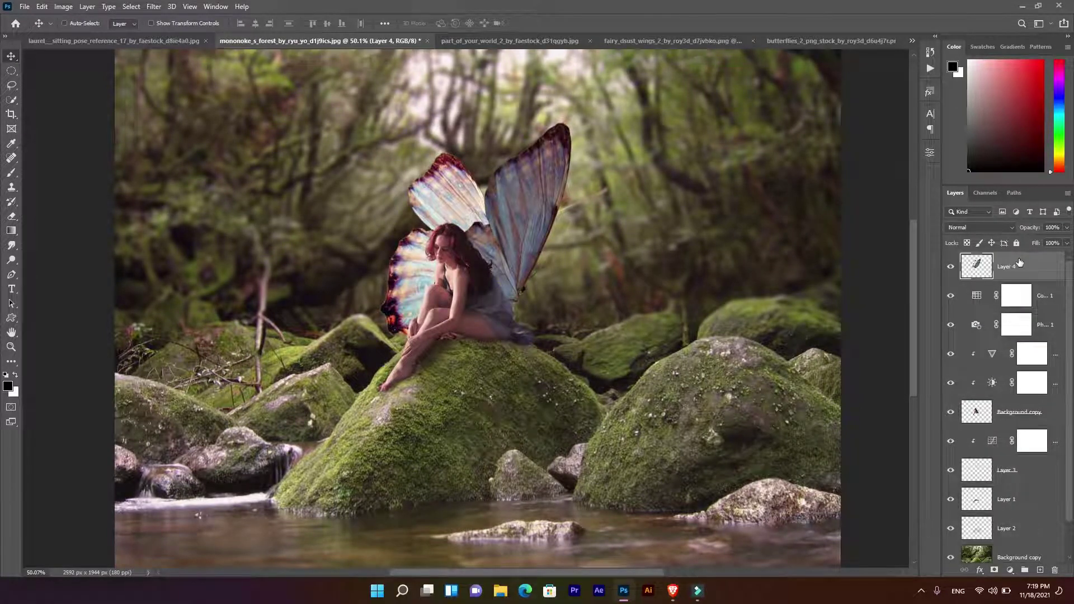
key("ctrl+t")
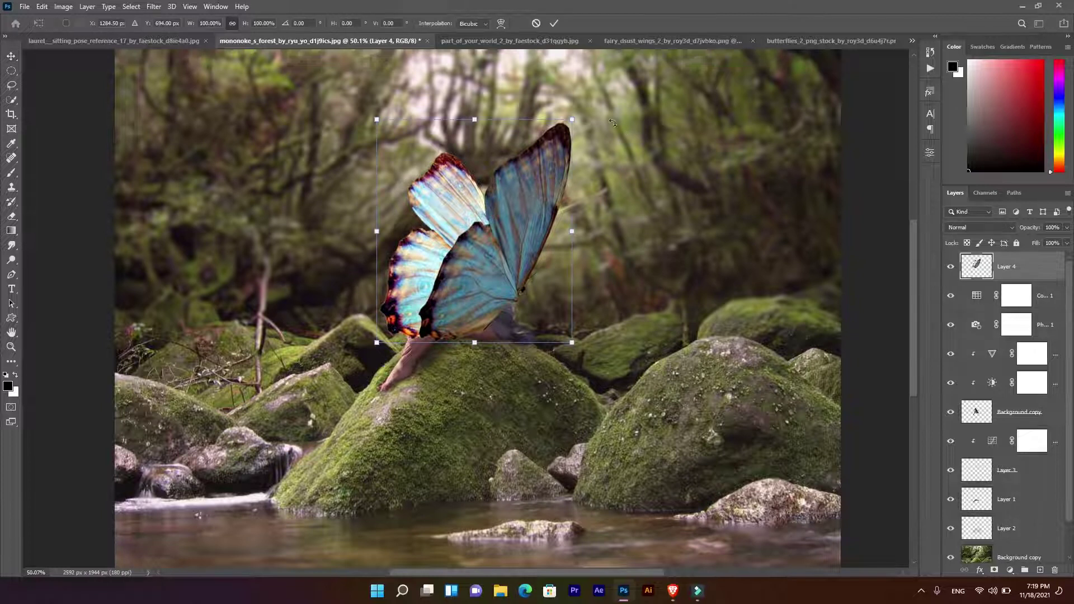
left_click_drag(571, 118, 407, 296)
mouse_move(1012, 324)
left_mouse_down()
mouse_move(1010, 397)
mouse_move(1015, 315)
mouse_move(1012, 343)
left_mouse_up()
Shrink the butterfly further and nudge it down into the fairy's hands
scroll(446, 342, "up", 2)
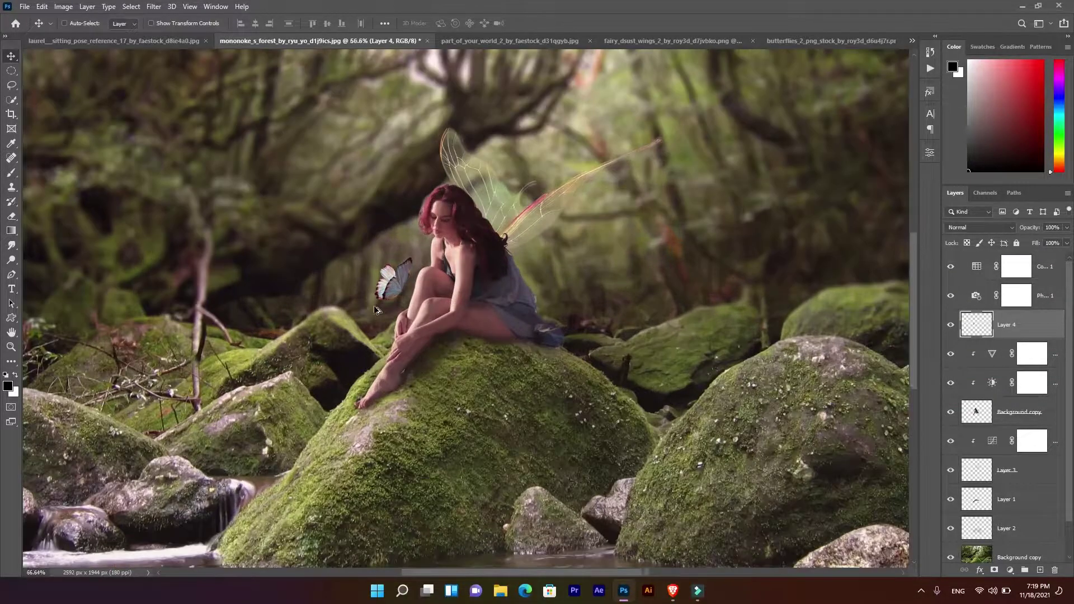
scroll(380, 309, "up", 2)
key("ctrl+t")
left_click_drag(429, 236, 414, 272)
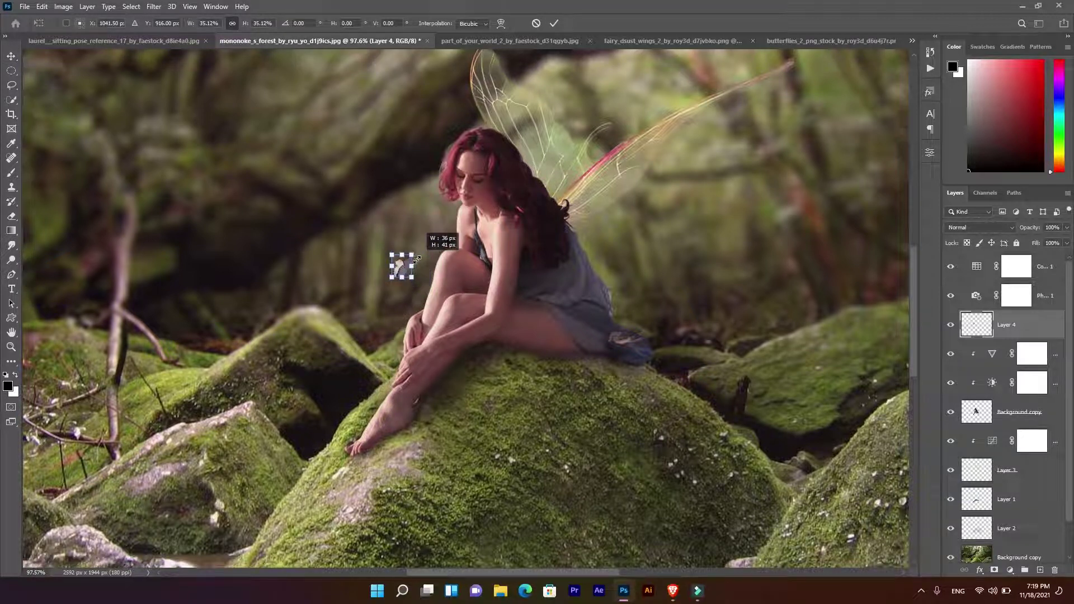
key("Return")
mouse_move(404, 273)
left_mouse_down()
mouse_move(443, 305)
mouse_move(476, 285)
mouse_move(405, 439)
left_mouse_up()
scroll(445, 291, "up", 2)
scroll(447, 267, "up", 3)
scroll(421, 313, "up", 3)
scroll(458, 344, "down", 2)
scroll(441, 445, "down", 5)
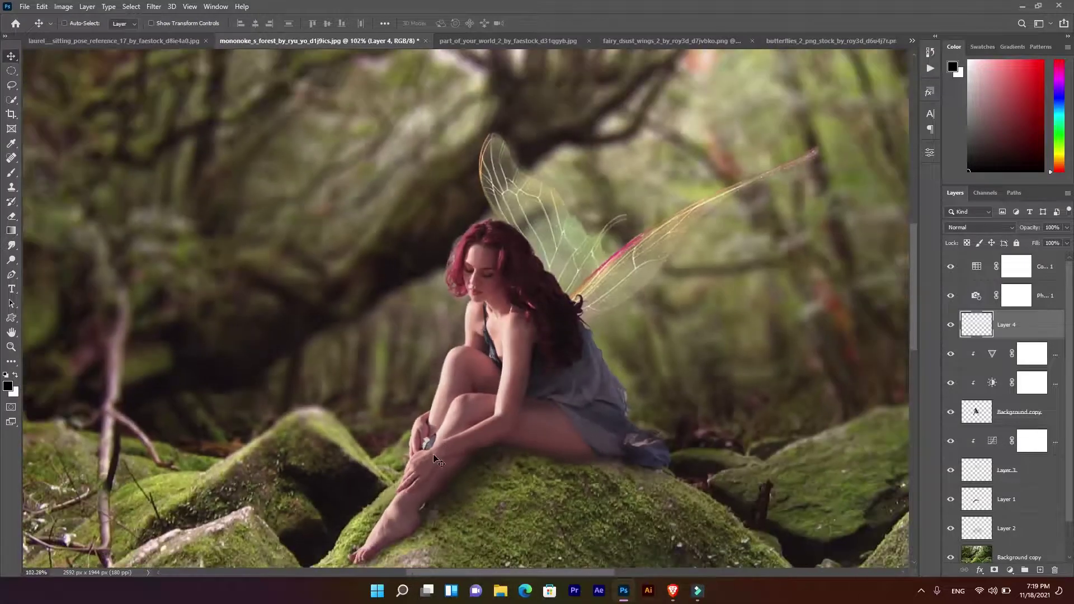
scroll(426, 453, "up", 3)
scroll(426, 453, "up", 3)
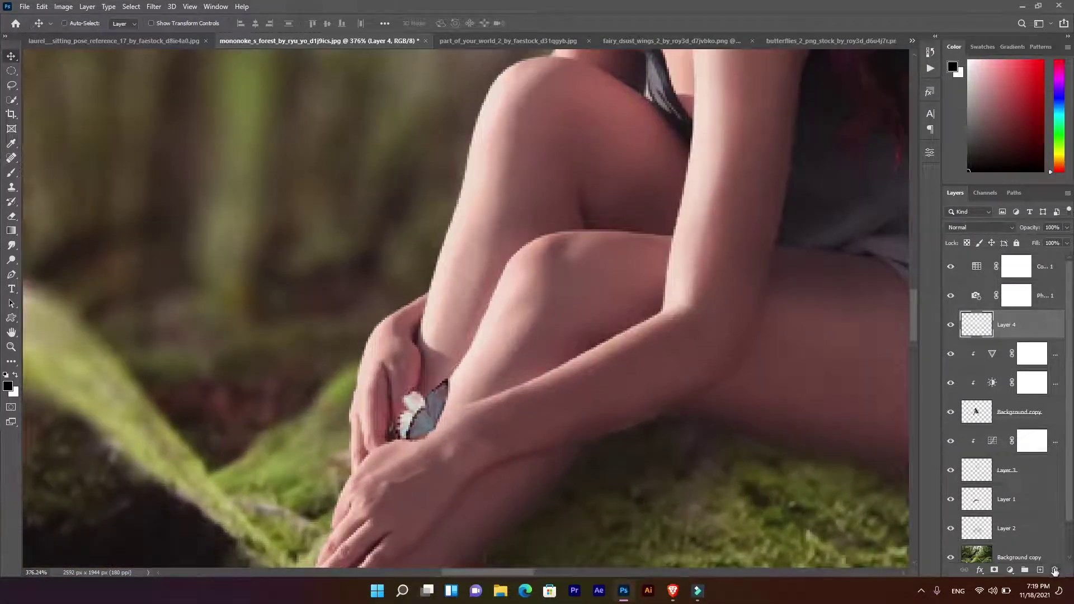
On a new layer below the butterfly, paint a dark dab with 100% brush opacity and flow
left_click(1038, 571, "ctrl")
left_click(11, 173)
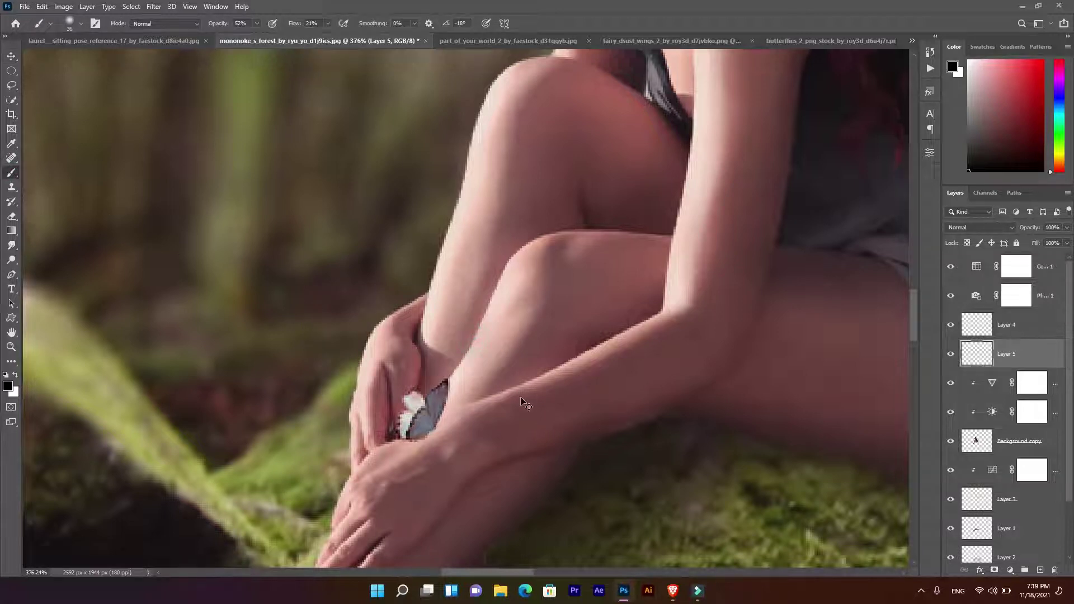
right_click(478, 333)
key("Escape")
key("0")
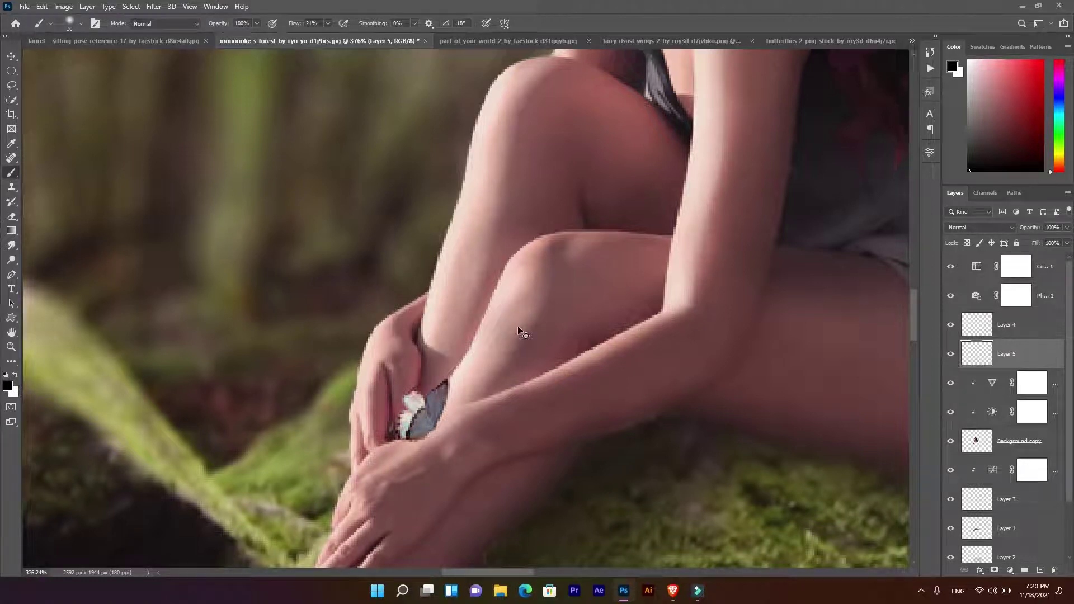
left_click_drag(292, 24, 315, 24)
left_click(497, 352)
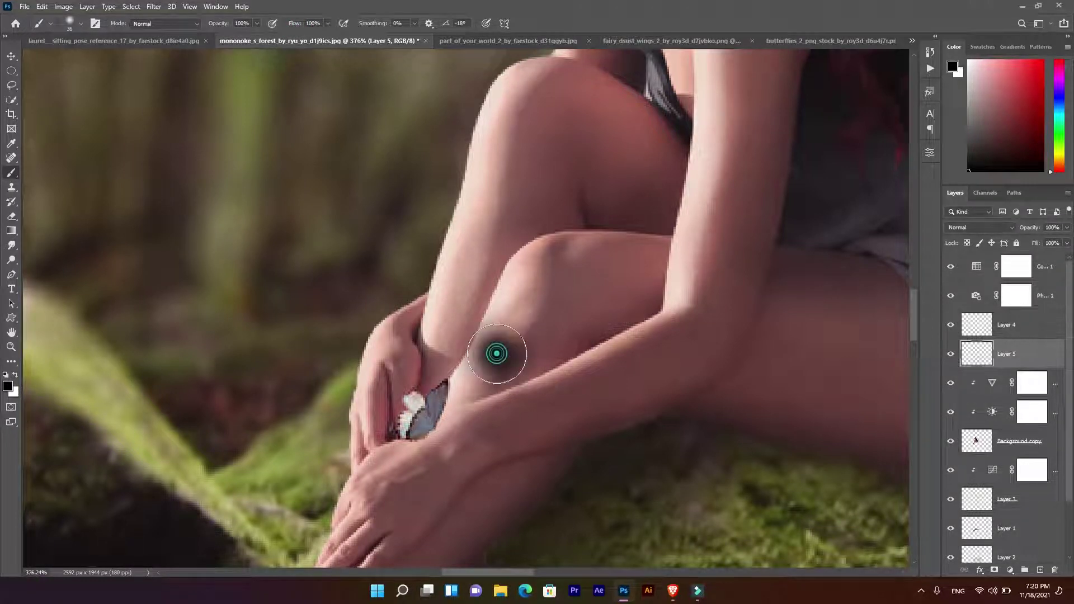
Squash the dab into a thin streak, rotate it about -41°, and place it under the butterfly
key("ctrl+t")
mouse_move(497, 293)
left_mouse_down()
mouse_move(503, 402)
mouse_move(442, 424)
left_mouse_up()
left_click_drag(503, 412, 477, 373)
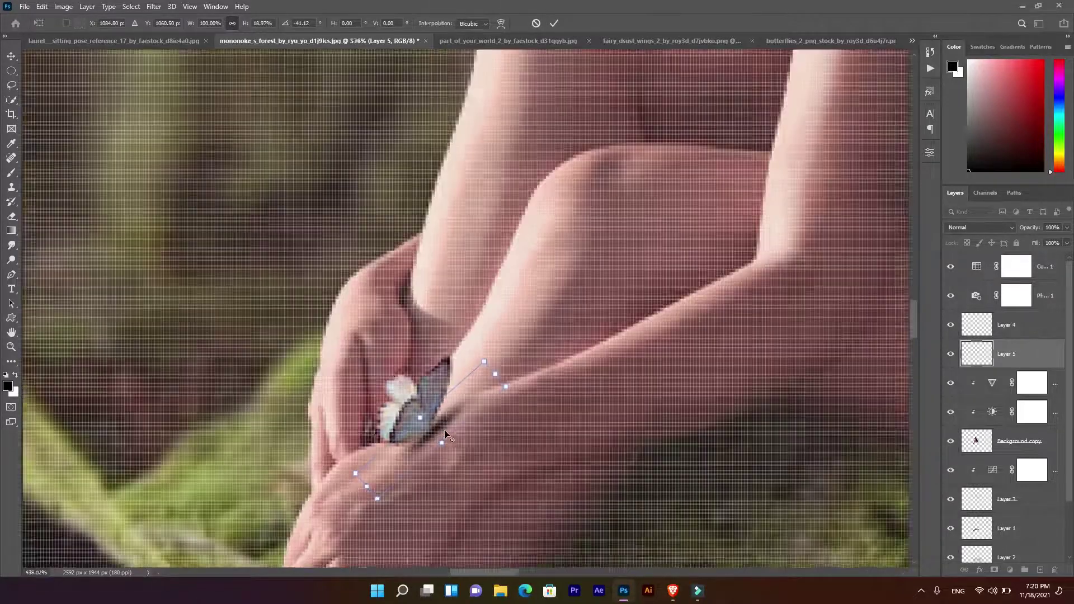
scroll(445, 428, "up", 3)
left_click_drag(445, 430, 444, 429)
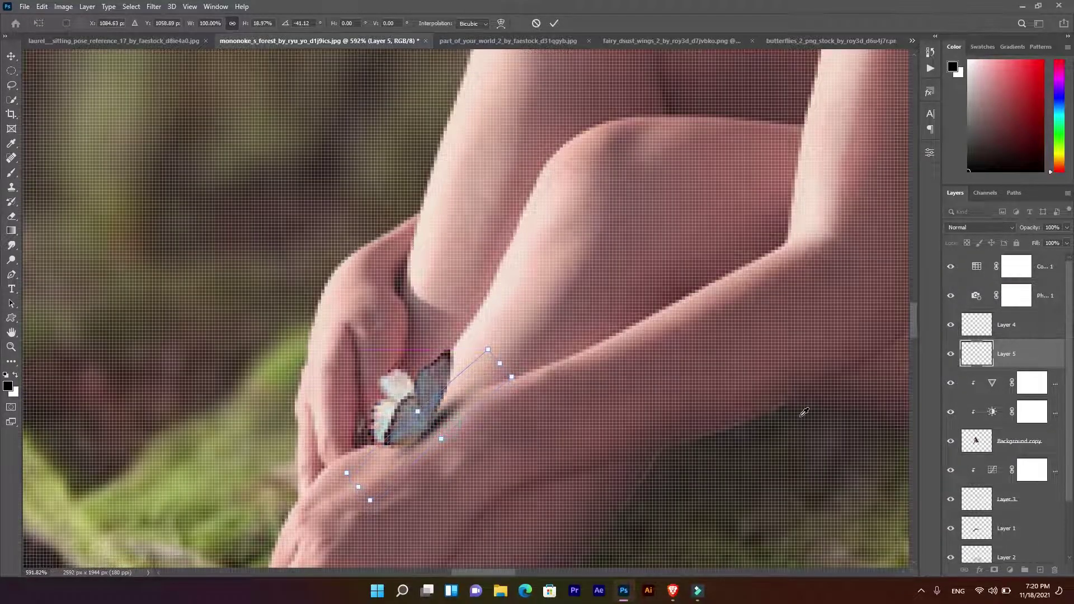
key("Return")
Lower the shadow layer's opacity to about 86% and return to the butterflies image
key("b")
scroll(803, 412, "down", 3)
scroll(807, 411, "down", 2)
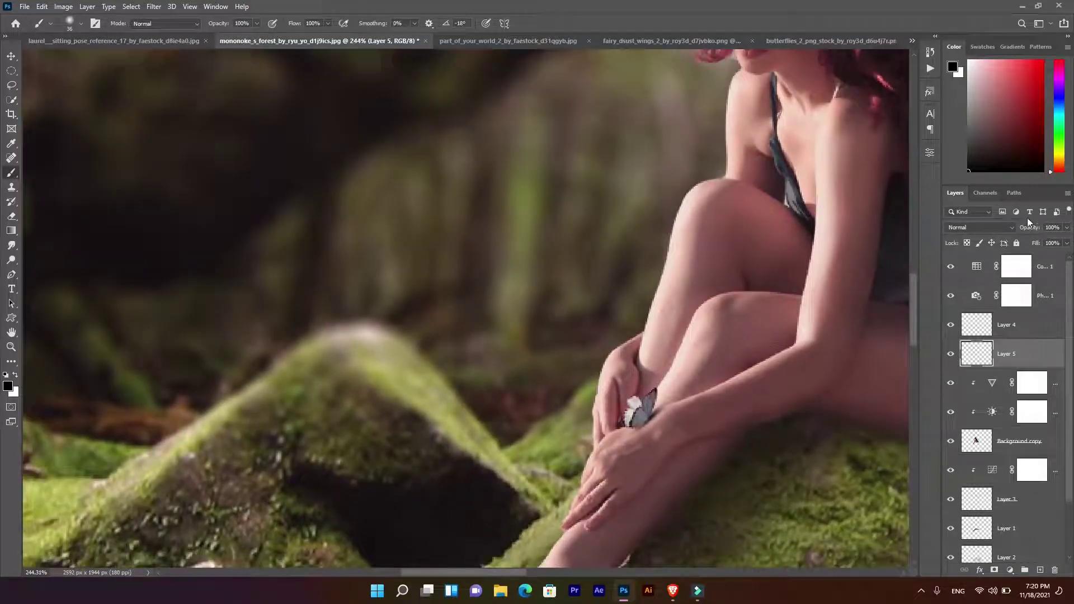
left_click_drag(1031, 227, 1024, 230)
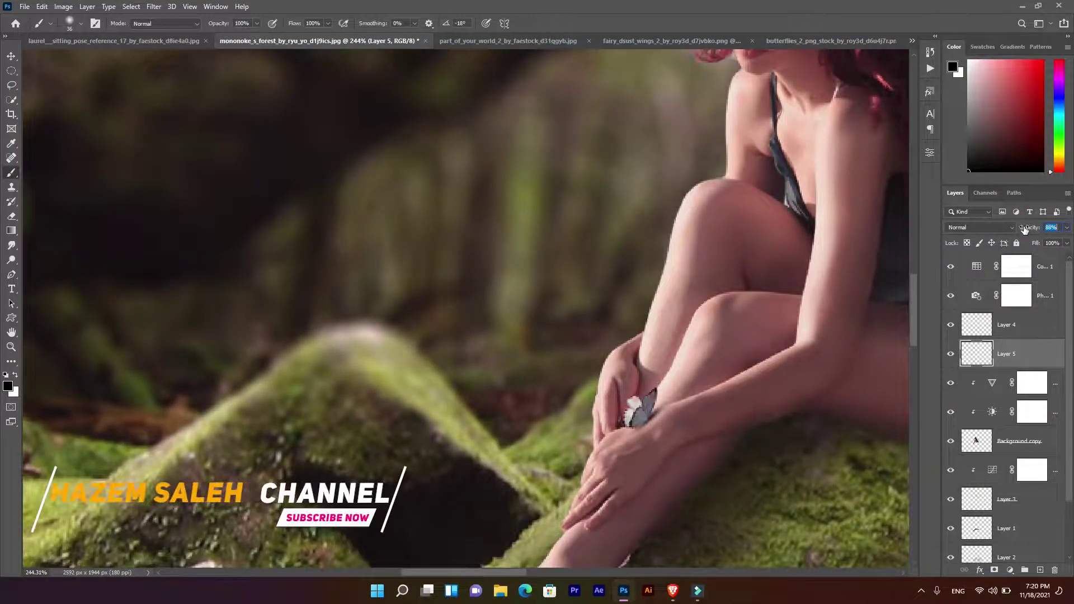
scroll(568, 295, "down", 2)
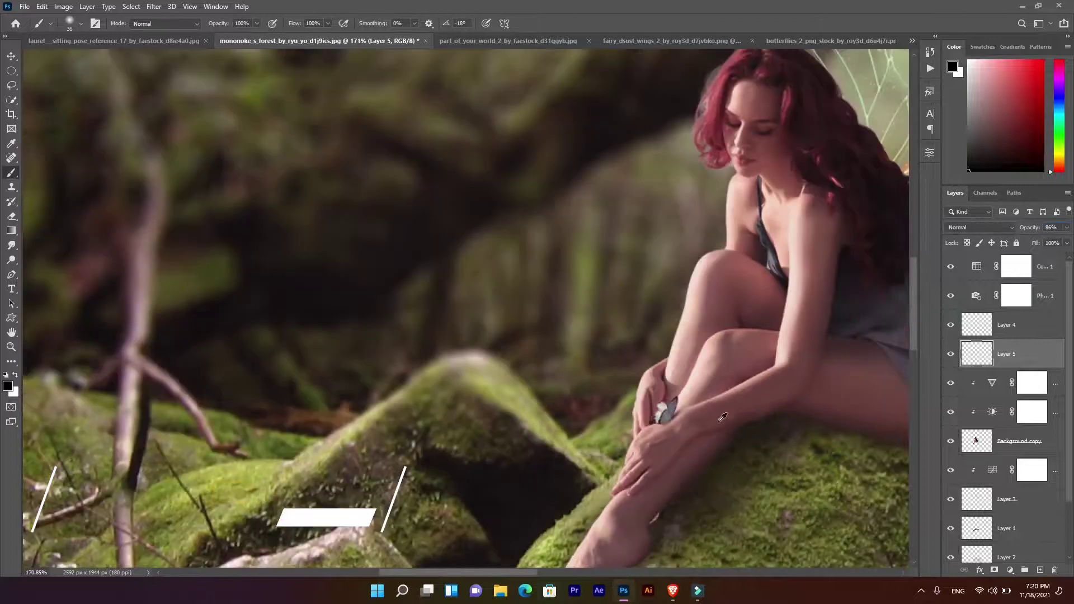
scroll(568, 295, "down", 1)
left_click_drag(727, 323, 568, 295)
scroll(568, 295, "down", 1)
scroll(576, 305, "down", 1)
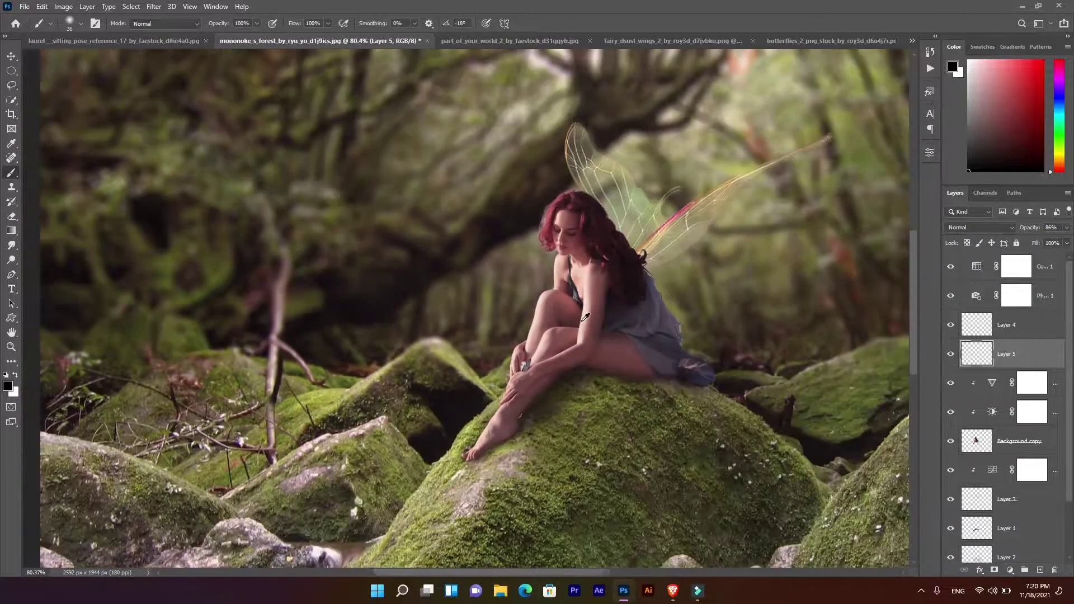
scroll(586, 318, "down", 1)
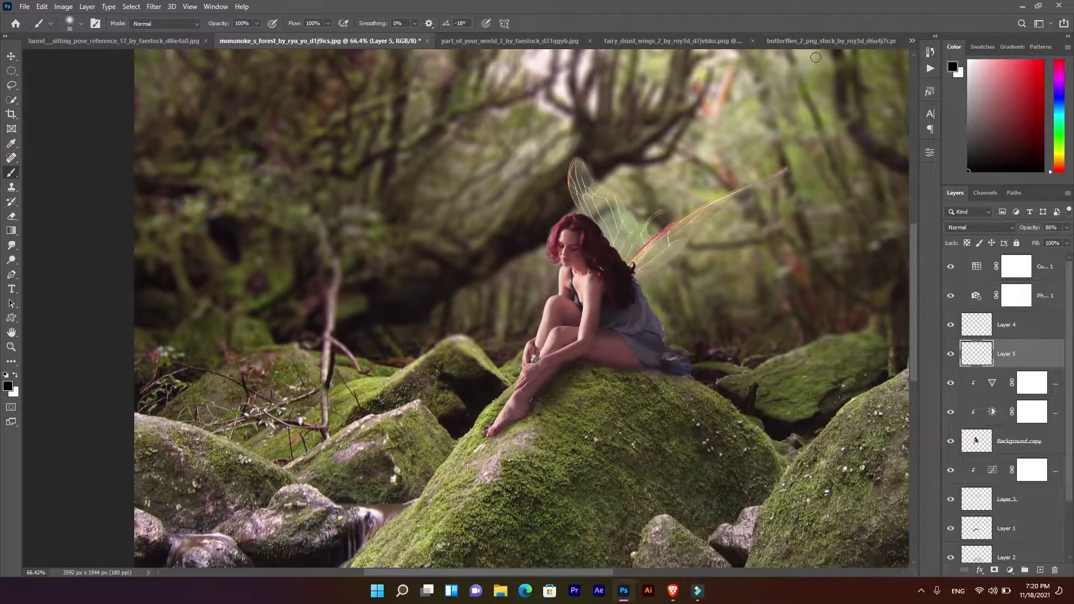
left_click(811, 41)
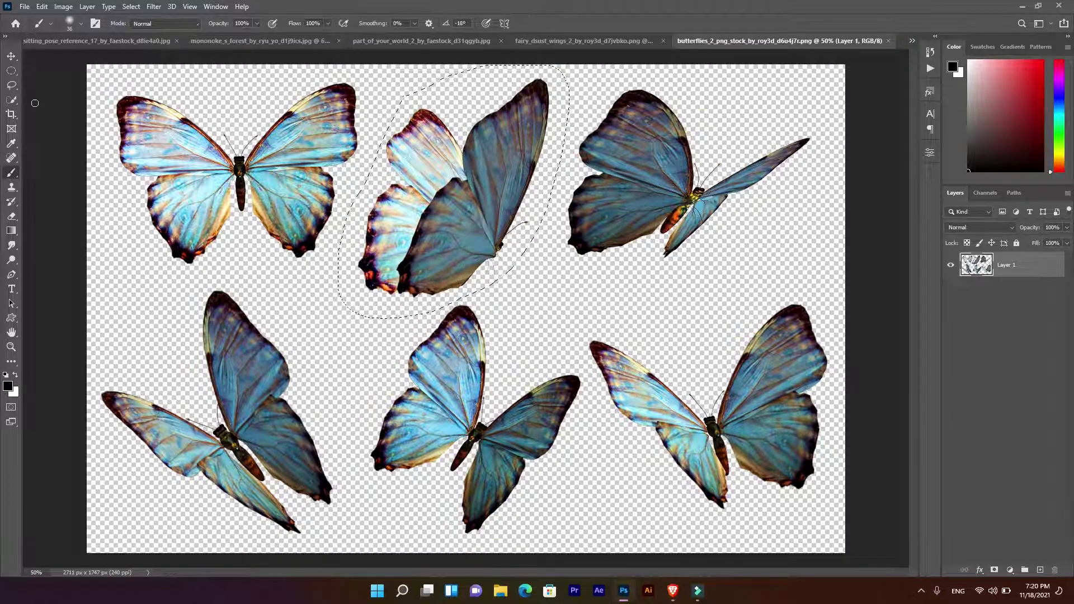
Lasso the top-right butterfly and bring it into the forest document
left_click(11, 85)
mouse_move(608, 83)
left_mouse_down()
mouse_move(805, 112)
mouse_move(607, 83)
left_mouse_up()
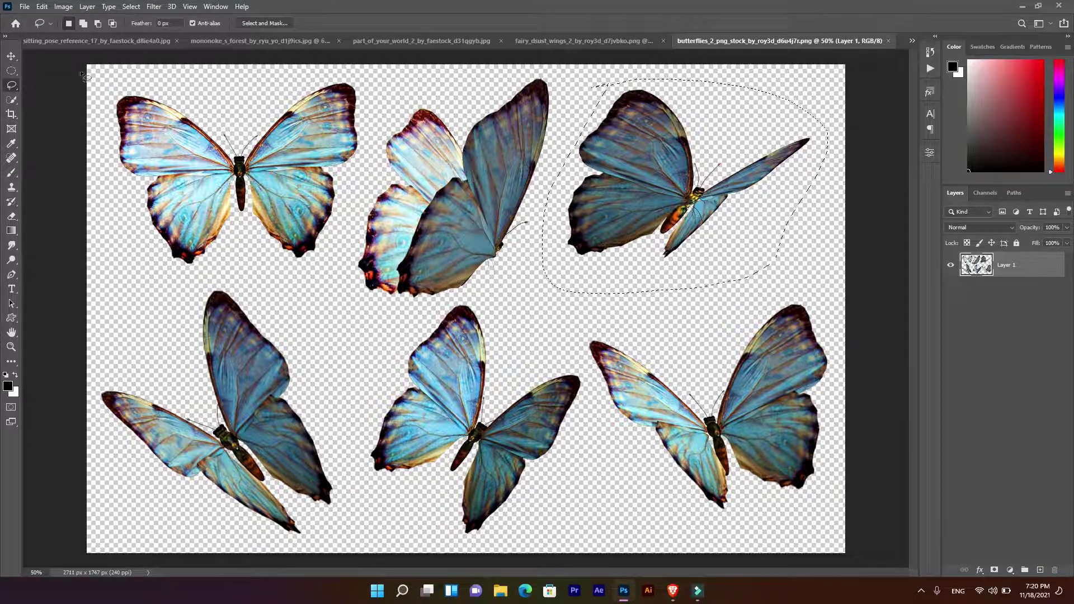
left_click(11, 56)
left_click_drag(678, 184, 421, 47)
left_click(304, 39)
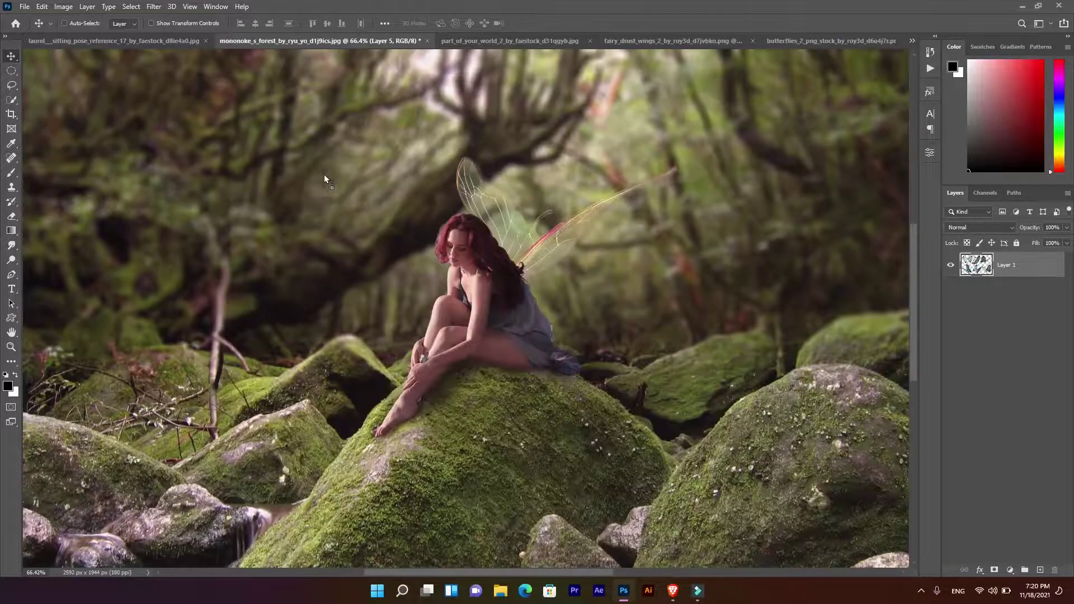
key("ctrl+v")
Scale the new butterfly down to about 9% and rest it on the stream
key("ctrl+t")
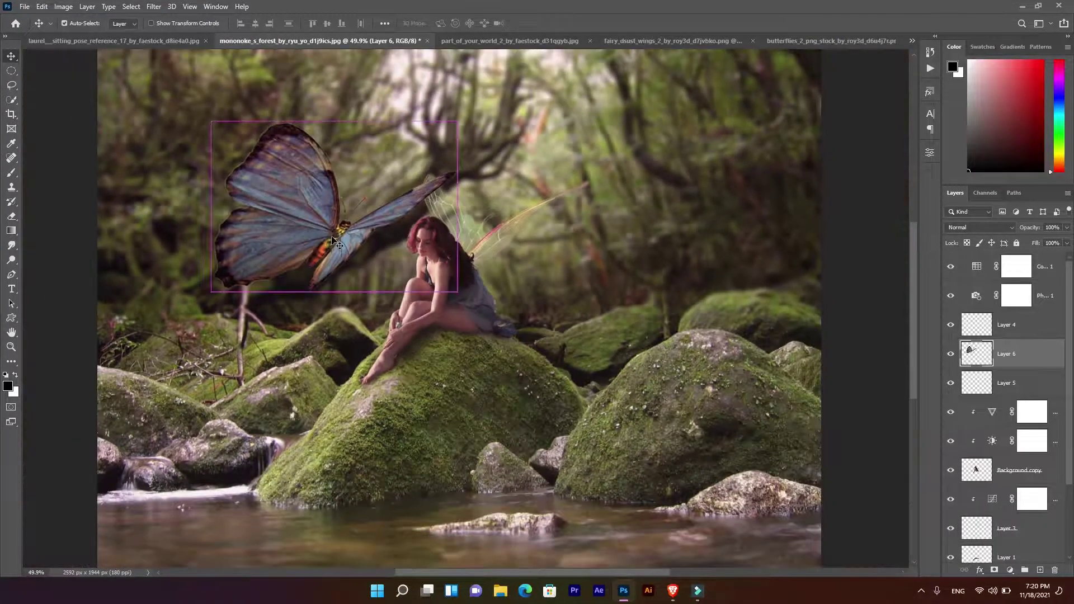
mouse_move(461, 115)
left_mouse_down()
mouse_move(346, 193)
mouse_move(187, 414)
mouse_move(137, 372)
mouse_move(223, 354)
mouse_move(435, 495)
mouse_move(520, 512)
mouse_move(378, 506)
left_mouse_up()
left_click(553, 23)
scroll(500, 514, "up", 1)
scroll(501, 514, "up", 3)
scroll(500, 509, "down", 3)
scroll(498, 500, "down", 2)
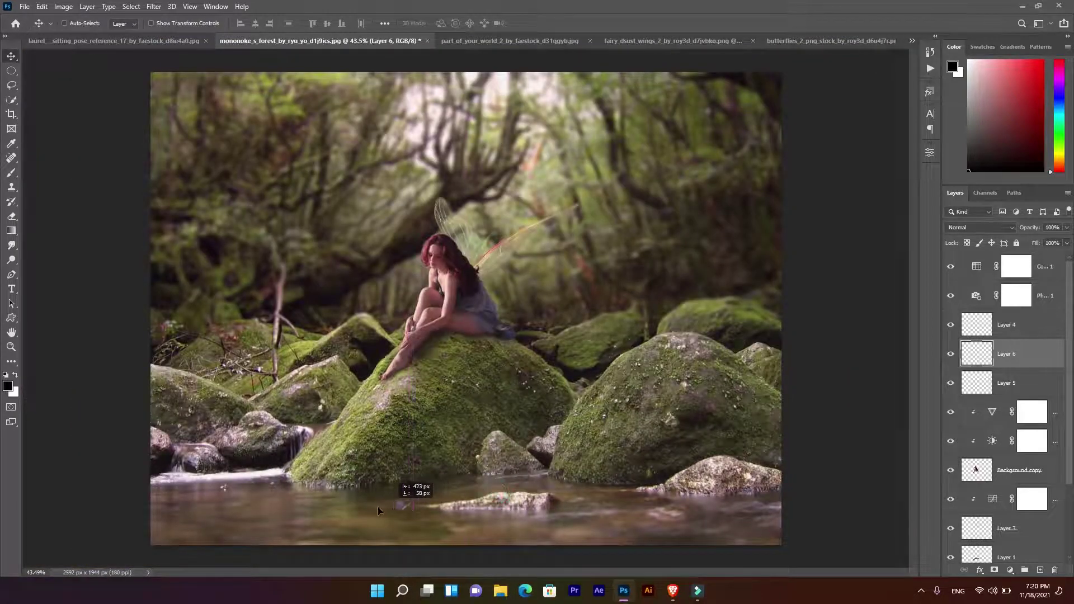
scroll(384, 500, "up", 2)
scroll(405, 451, "up", 2)
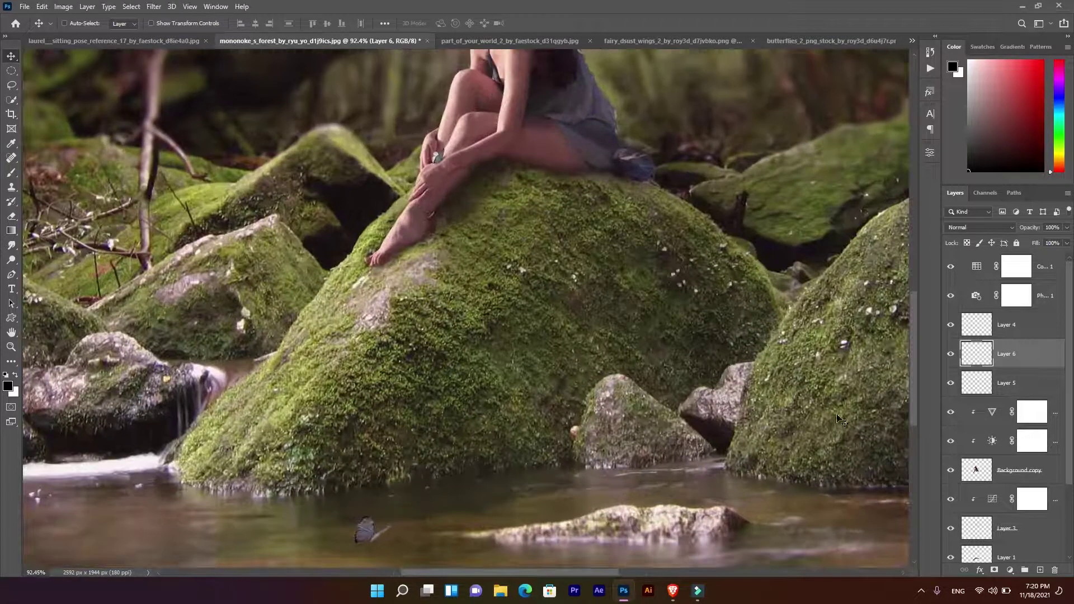
Duplicate the small butterfly, flip the copy vertically, and set it just below as a reflection
key("ctrl+j")
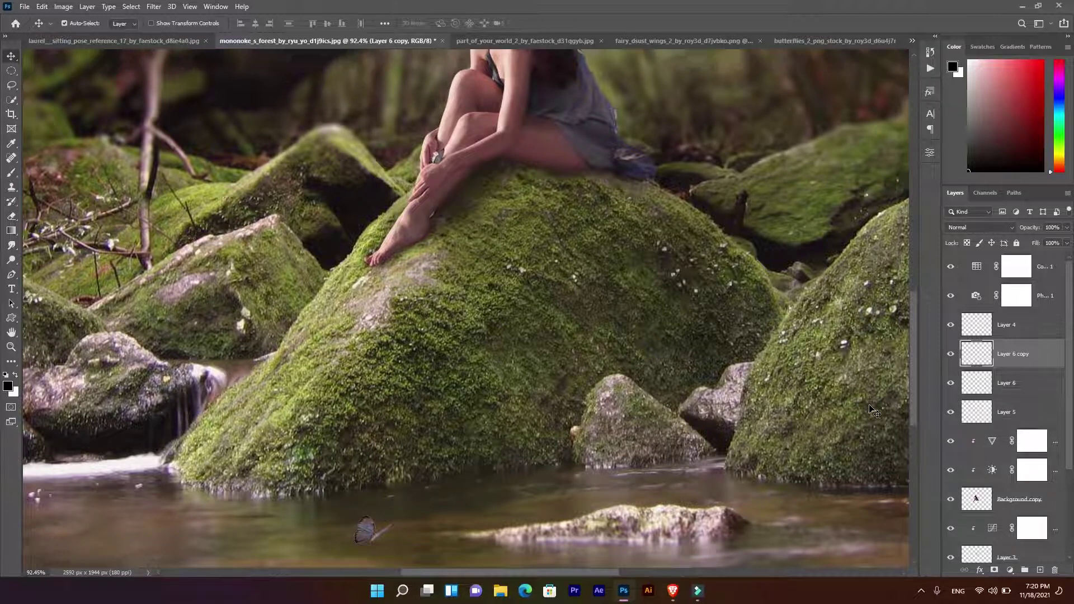
key("ctrl+t")
scroll(372, 481, "down", 1)
right_click(371, 461)
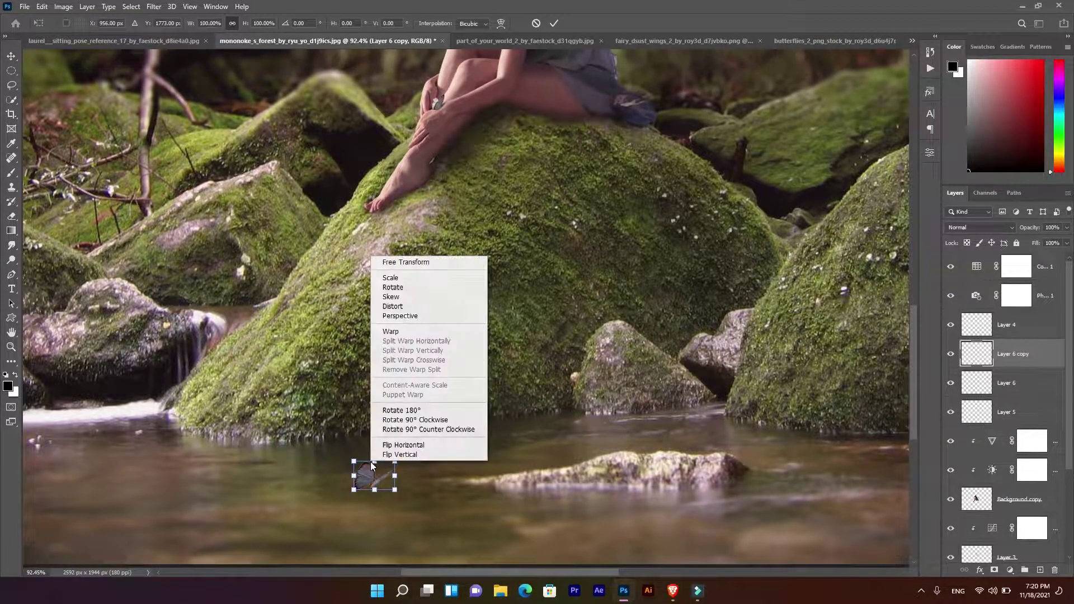
left_click(409, 446)
left_click_drag(386, 484, 380, 504)
double_click(379, 502)
Fade the reflection layer to 30% opacity and return to the butterflies_2 image
scroll(369, 523, "up", 1)
scroll(369, 528, "up", 1)
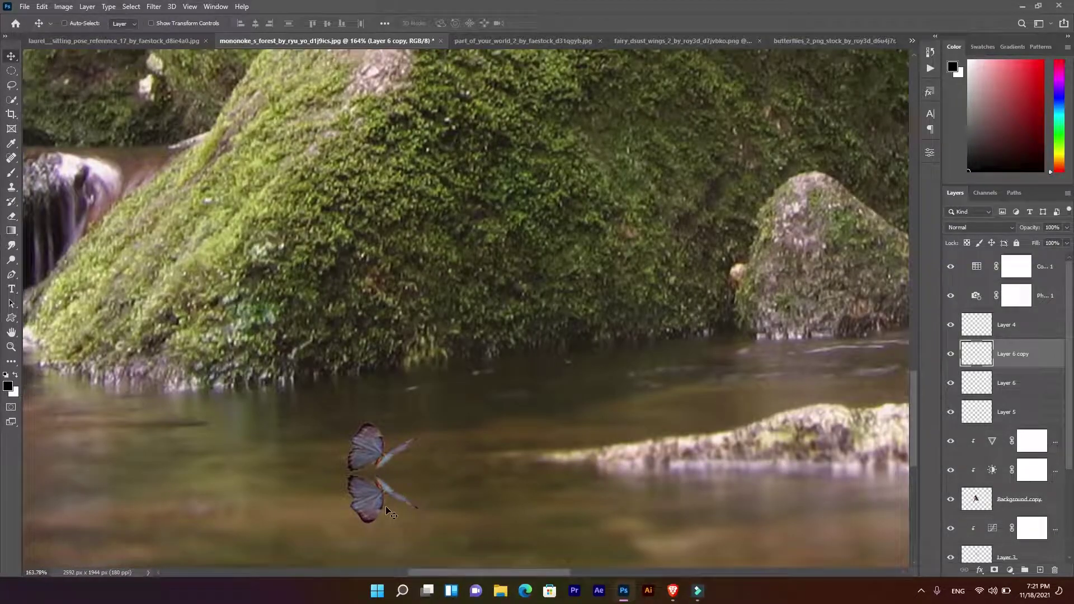
left_click_drag(1029, 229, 992, 229)
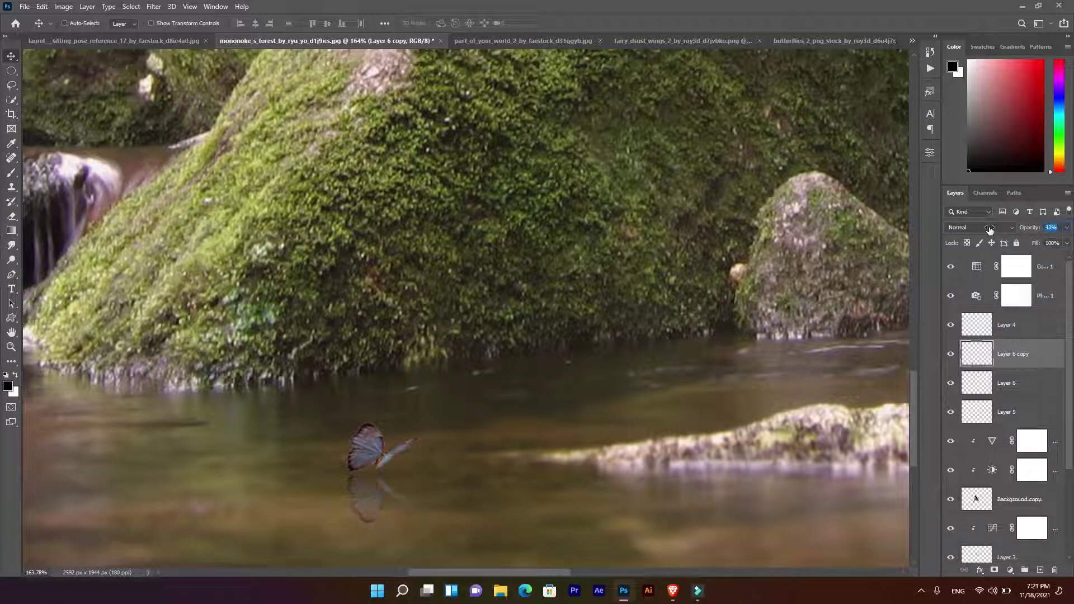
scroll(778, 325, "down", 2)
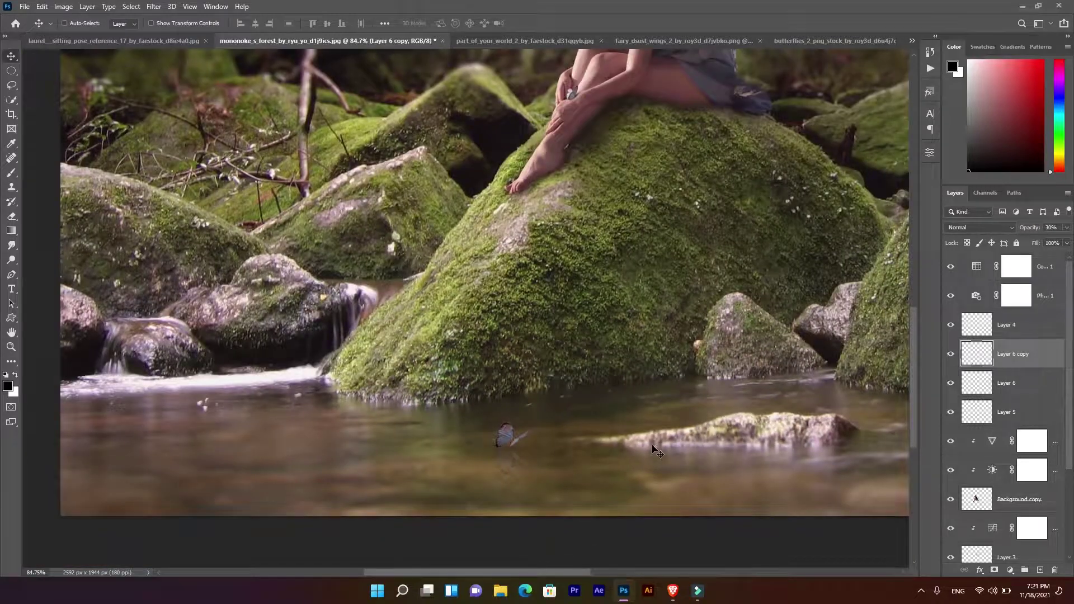
scroll(653, 447, "down", 1)
scroll(625, 498, "down", 2)
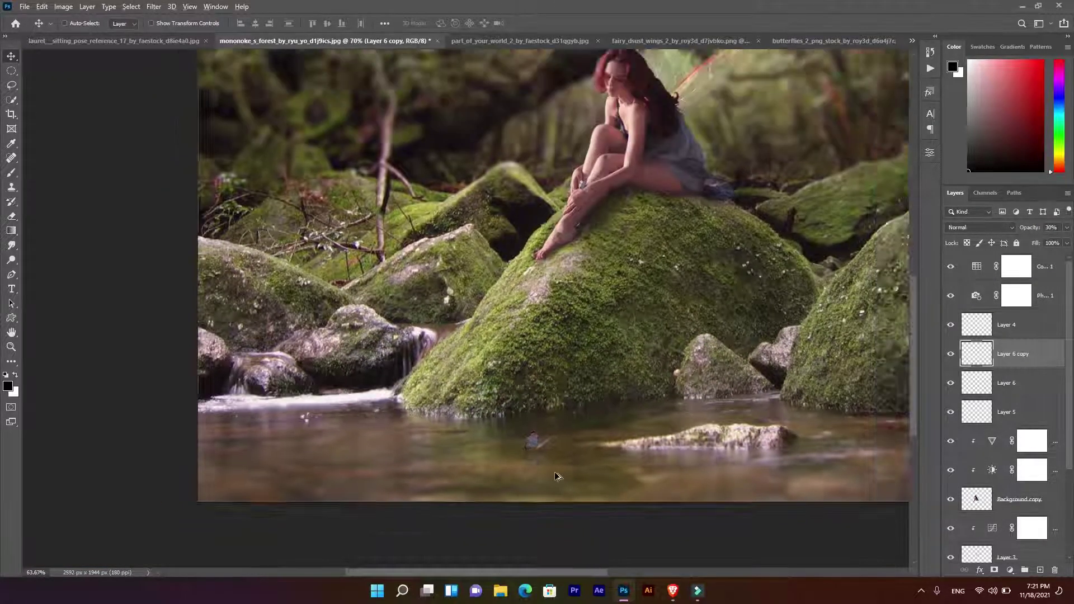
left_click(807, 42)
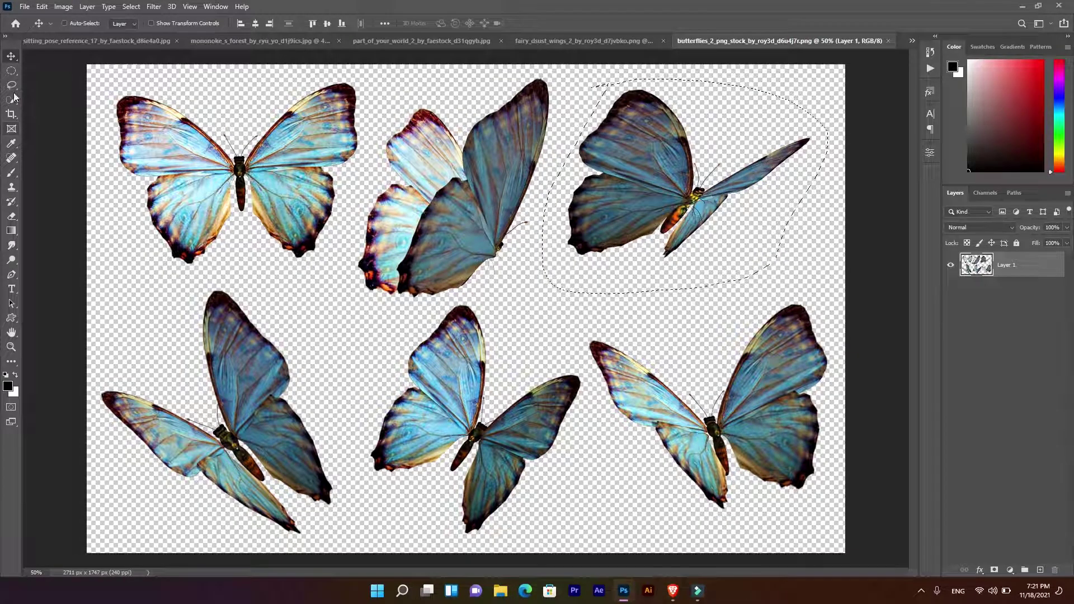
Lasso the lower-right butterfly and drop it into the forest scene as a new layer
key("l")
left_click(567, 342)
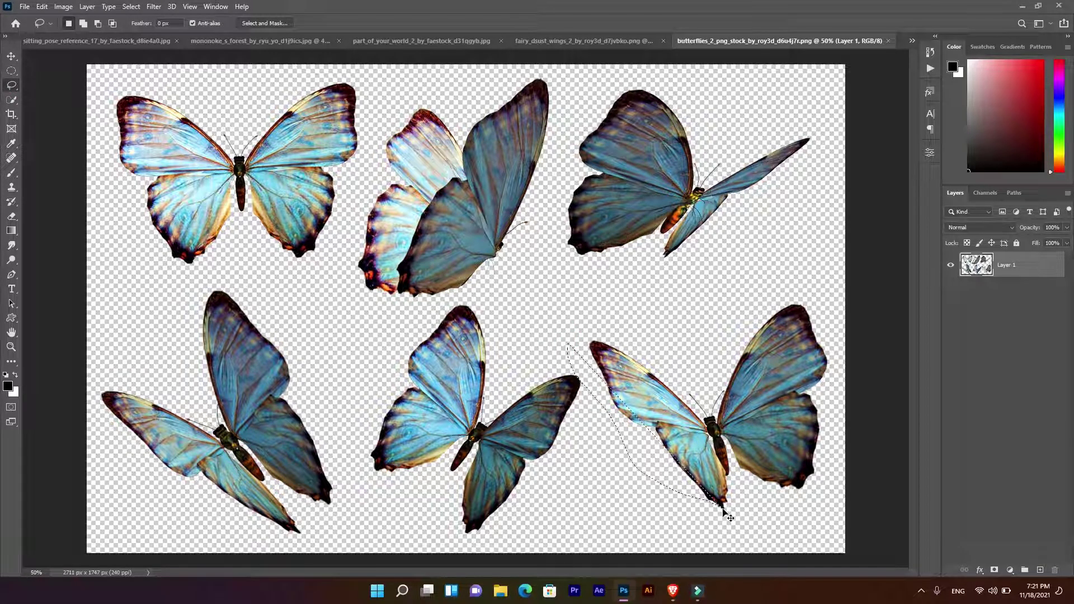
mouse_move(725, 510)
left_mouse_down()
mouse_move(596, 352)
mouse_move(812, 277)
left_mouse_up()
left_click_drag(640, 324, 567, 340)
key("v")
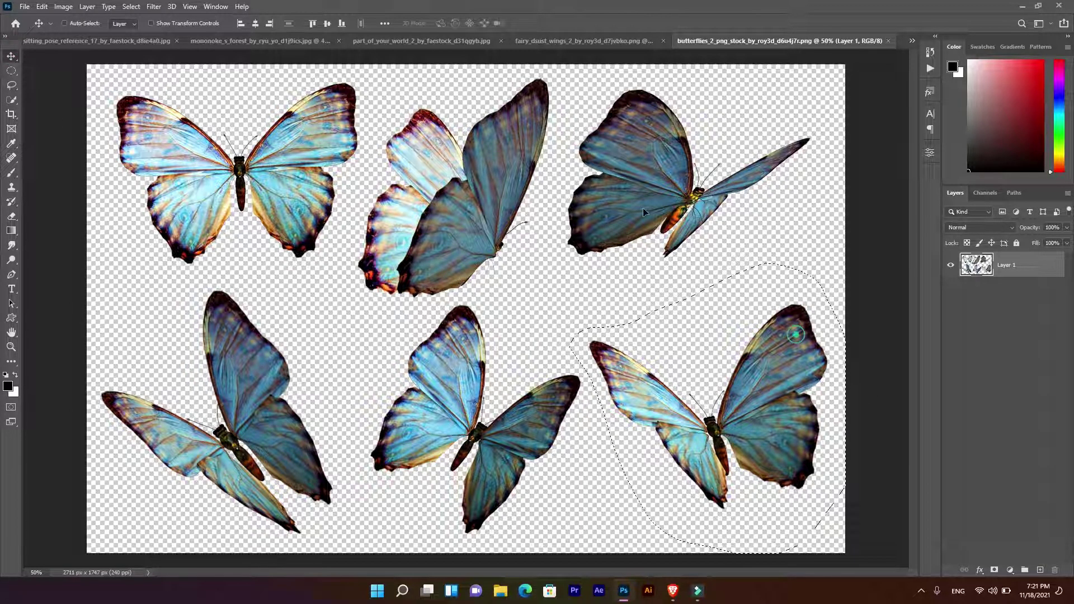
left_click_drag(814, 334, 451, 28)
left_click_drag(252, 43, 251, 45)
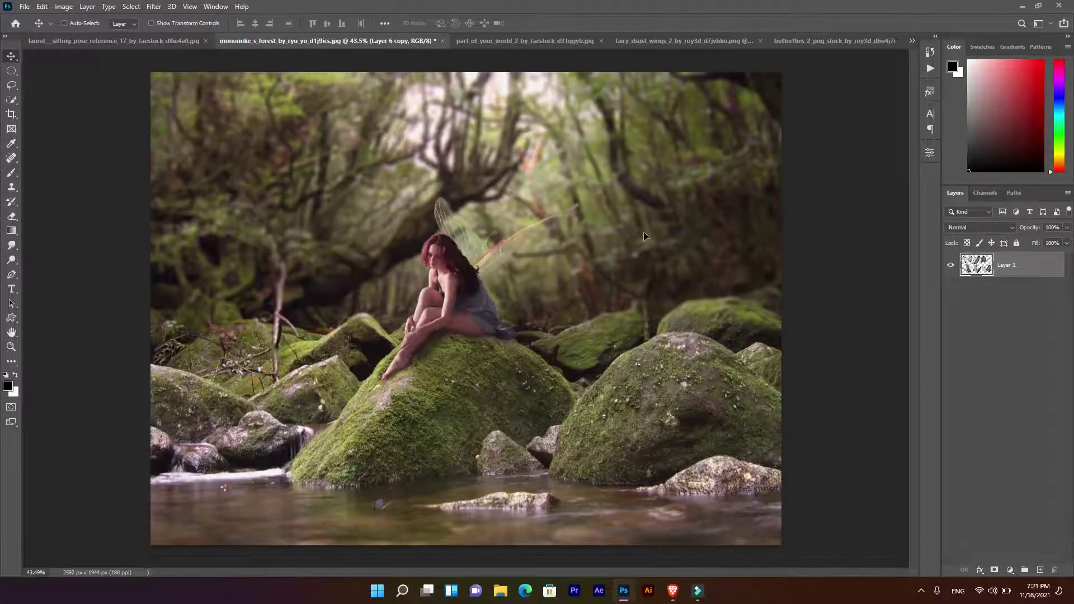
left_click_drag(643, 231, 690, 305)
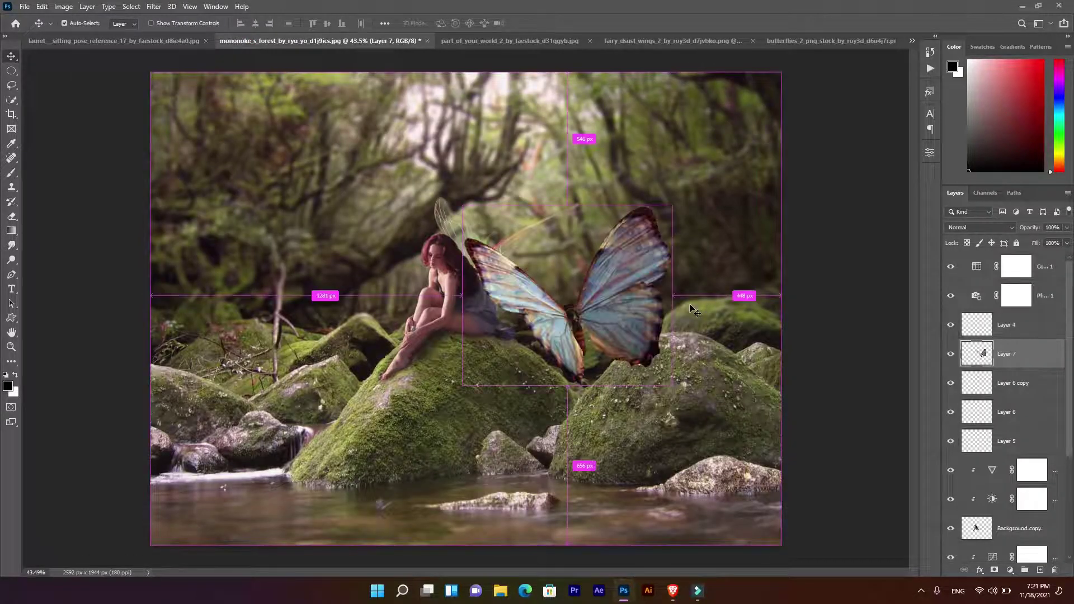
Shrink the new butterfly to about 10% and perch it on the flat stream rock
key("ctrl+t")
left_click_drag(672, 206, 596, 275)
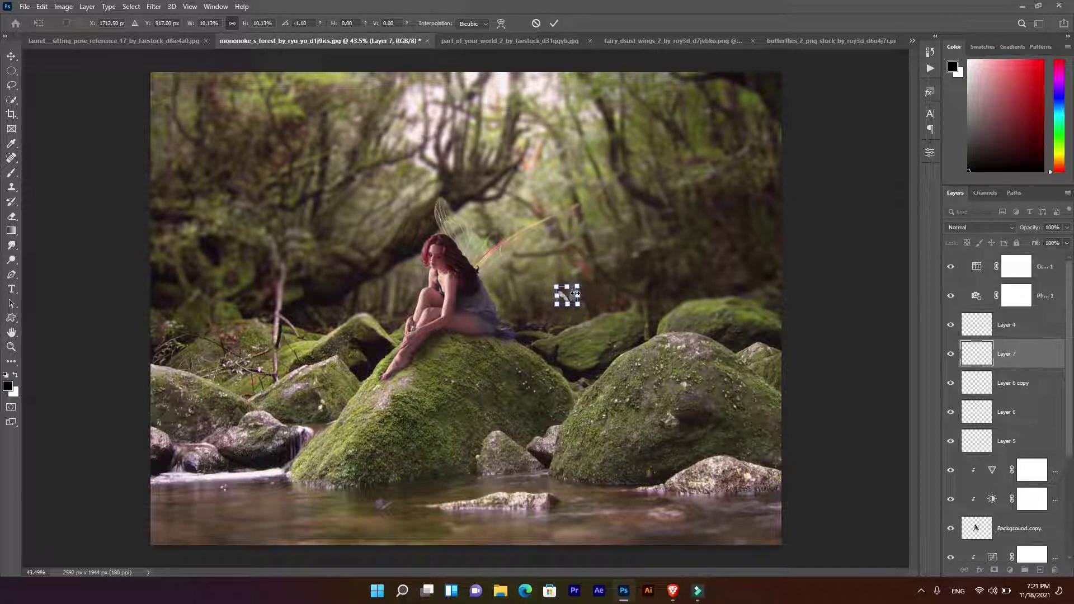
key("Return")
mouse_move(569, 300)
left_mouse_down()
mouse_move(480, 344)
mouse_move(636, 507)
mouse_move(718, 478)
mouse_move(523, 494)
left_mouse_up()
scroll(509, 481, "up", 3)
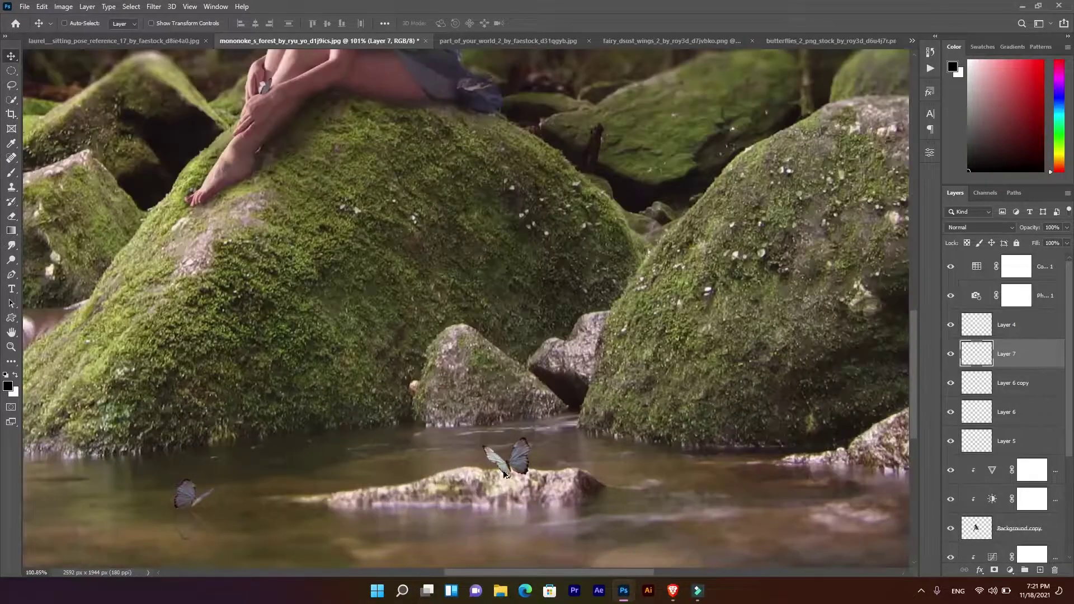
scroll(506, 476, "up", 3)
Scale the perched butterfly to 55% and rotate it -11.6°
key("ctrl+t")
left_click_drag(545, 421, 556, 403)
left_click_drag(516, 458, 523, 462)
key("Return")
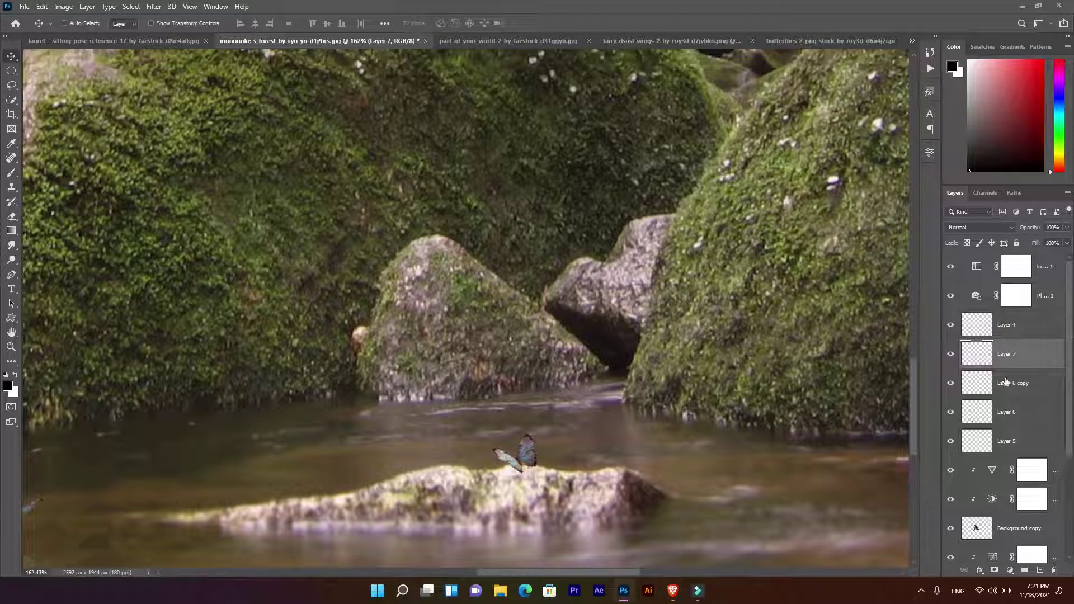
On a new layer above Layer 6 copy, paint a black spot and squash it into a flat shadow under the butterfly
left_click(1005, 381)
left_click(1037, 570)
left_click(11, 172)
left_click(478, 324)
key("ctrl+t")
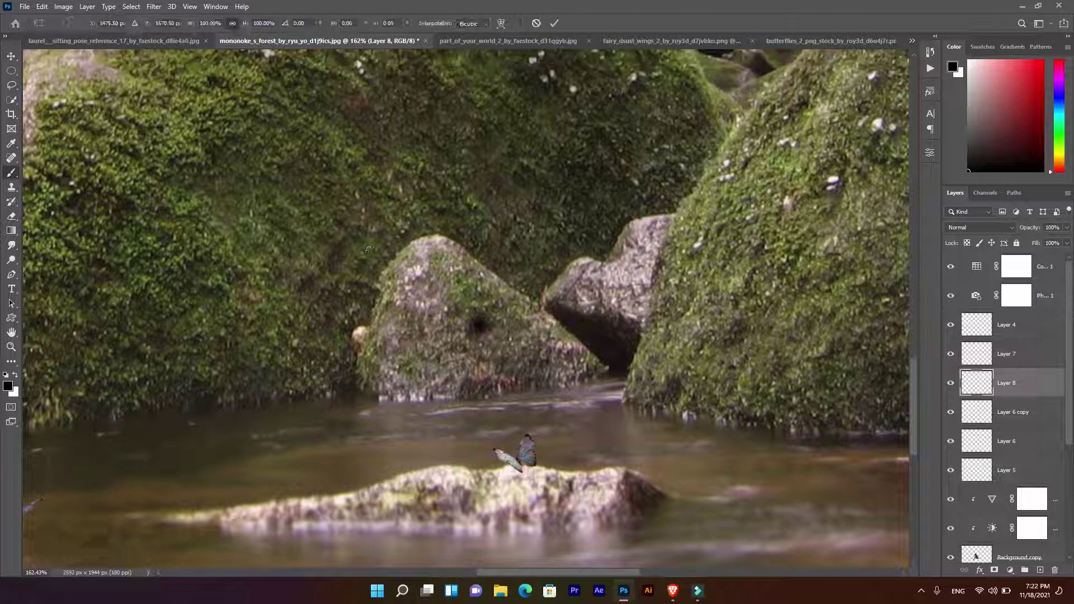
left_click_drag(479, 298, 523, 471)
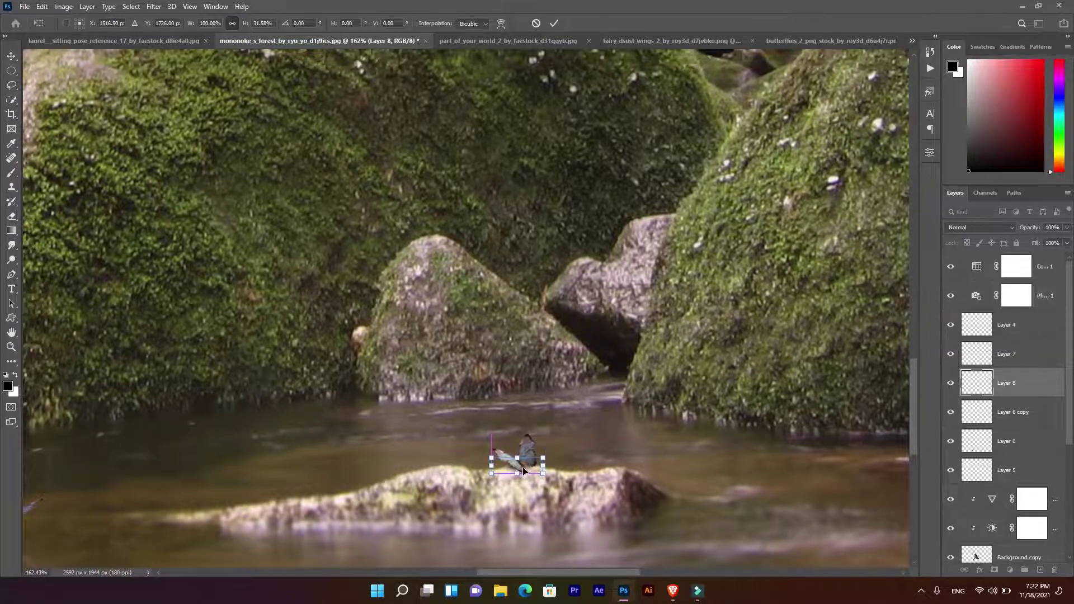
key("Return")
key("b")
scroll(549, 497, "up", 2)
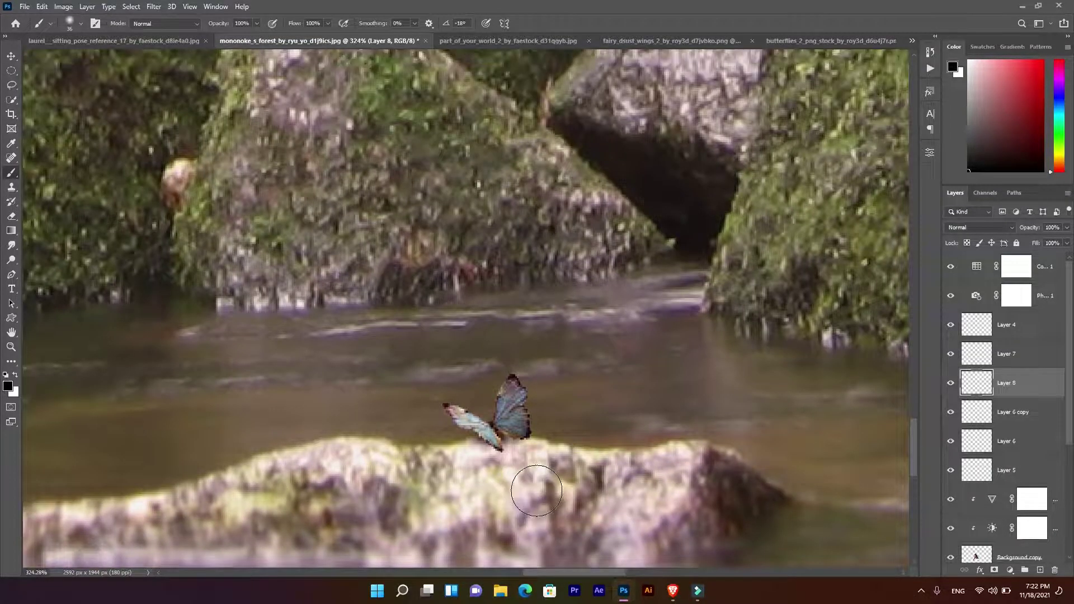
left_click(13, 56)
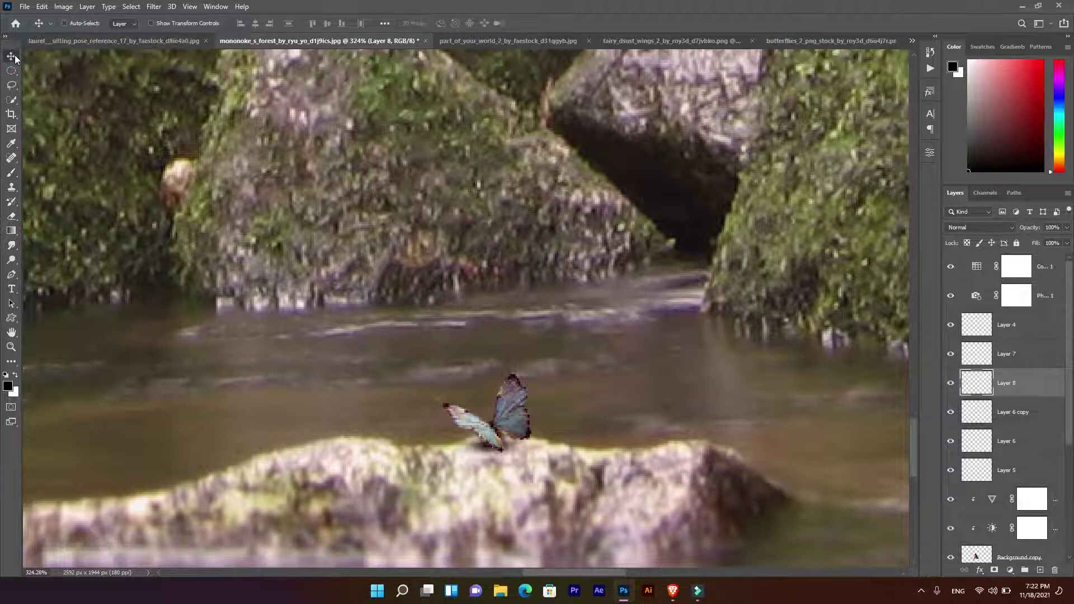
scroll(495, 372, "down", 2)
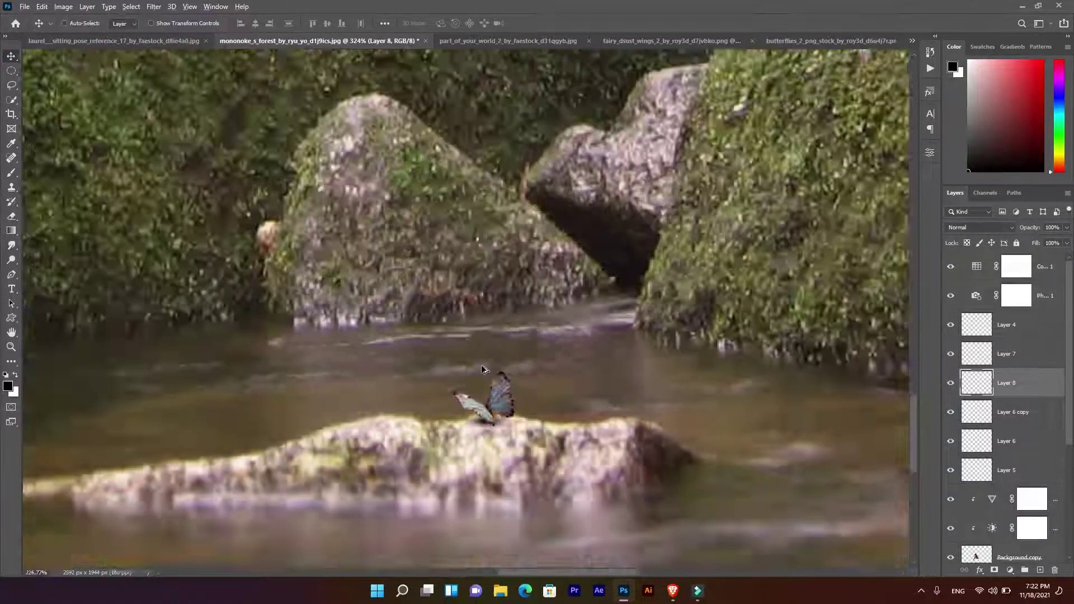
scroll(495, 372, "down", 3)
scroll(495, 372, "down", 2)
scroll(553, 363, "down", 1)
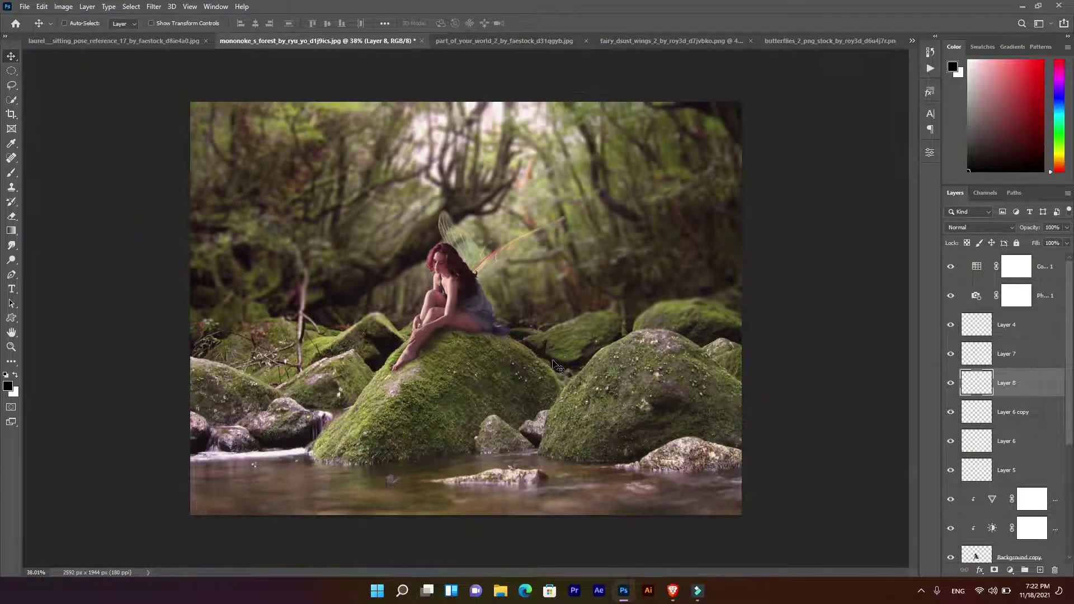
Add a new layer above Color Lookup 1 and set the foreground colour to #f2b011
left_click(1041, 263)
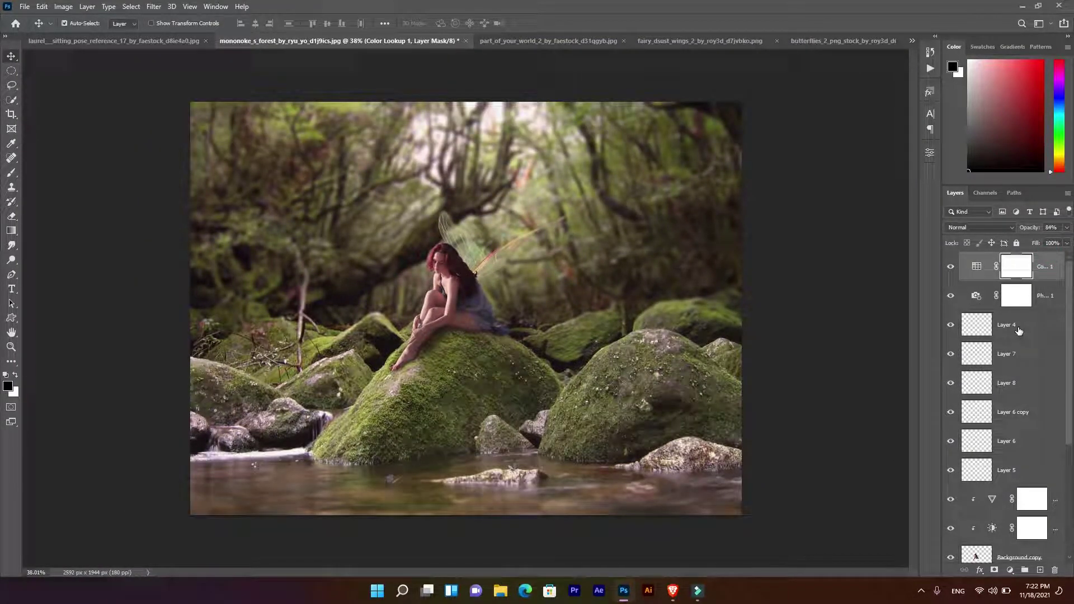
key("ctrl+shift+alt+e")
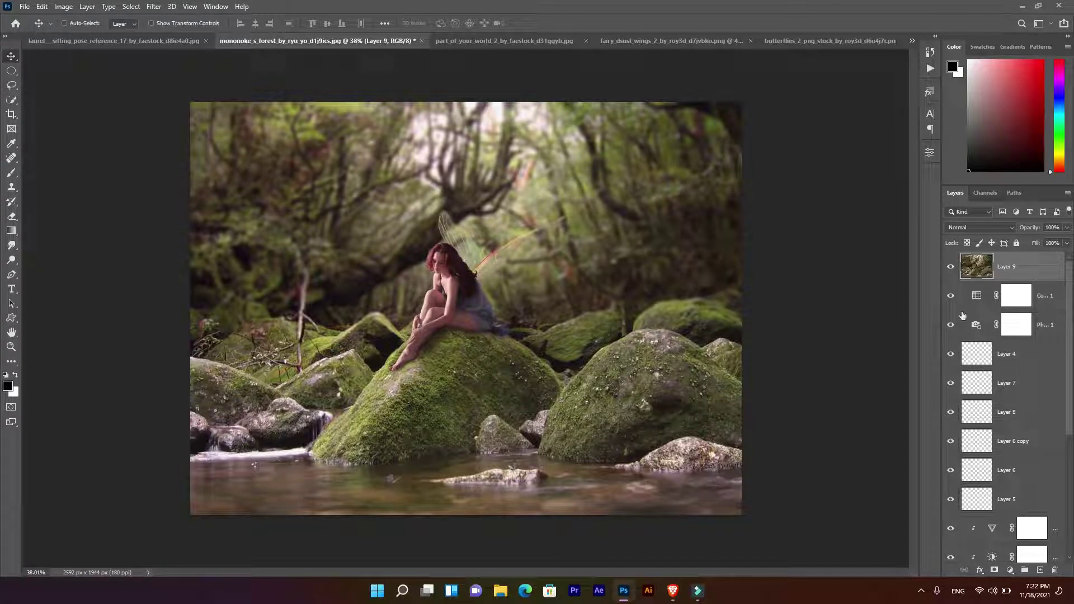
key("ctrl+z")
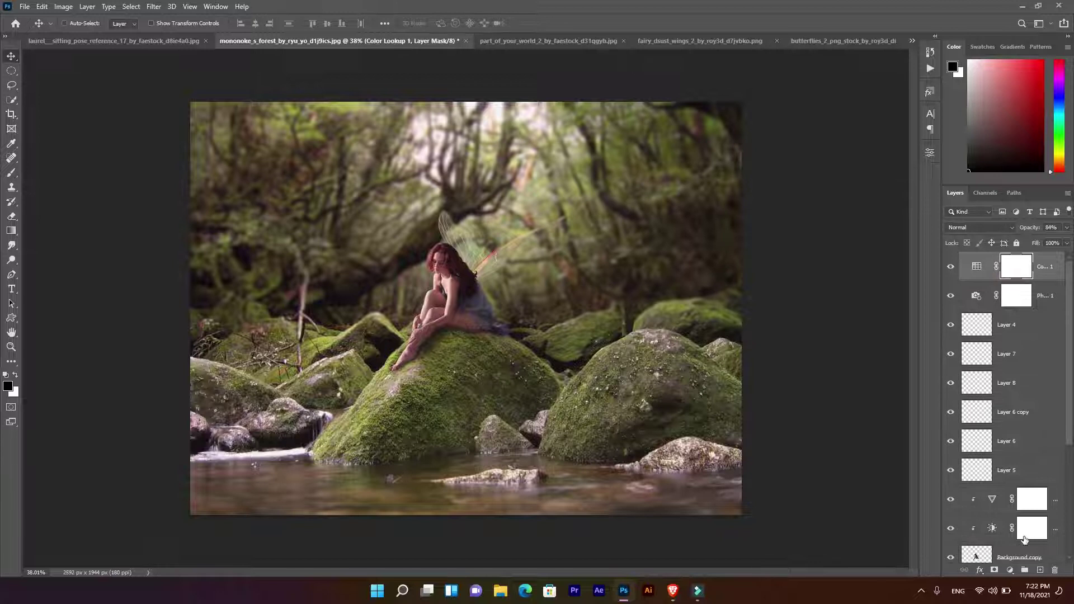
left_click(1039, 570)
left_click(8, 385)
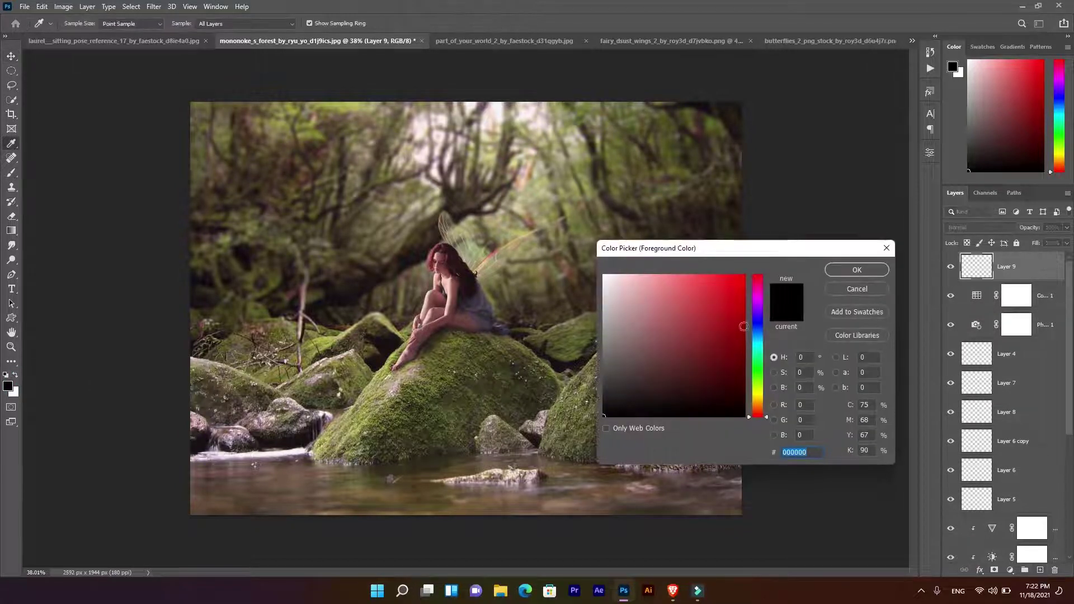
left_click_drag(758, 409, 757, 400)
left_click_drag(737, 296, 735, 282)
left_click(857, 269)
Brush yellow over the top-left forest, blend it as Screen at about 33% opacity, and add another empty layer
key("b")
mouse_move(227, 136)
left_mouse_down()
mouse_move(291, 157)
mouse_move(110, 258)
left_mouse_up()
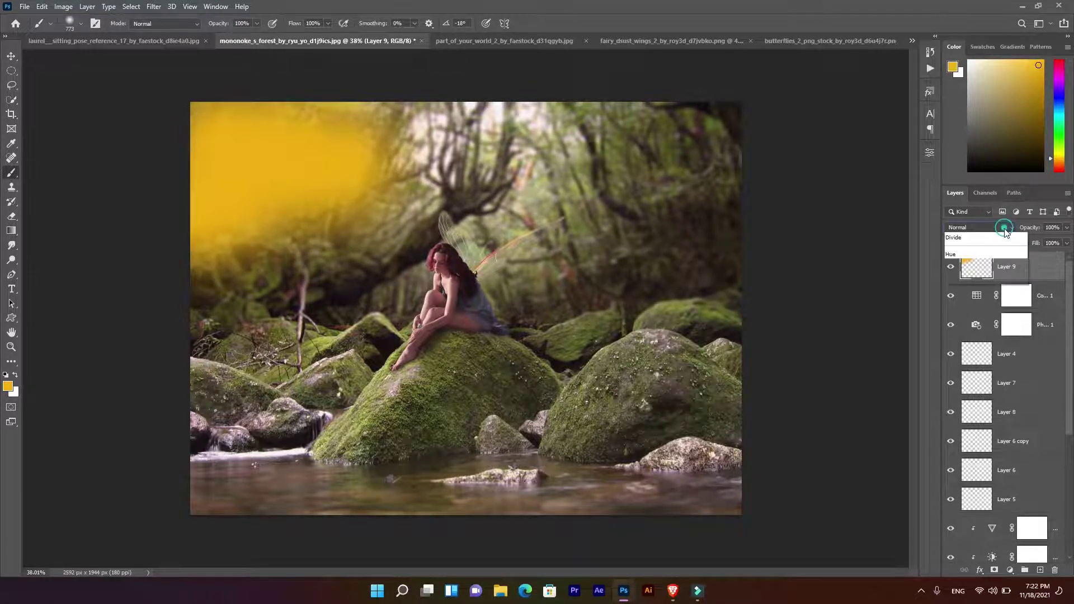
left_click(984, 227)
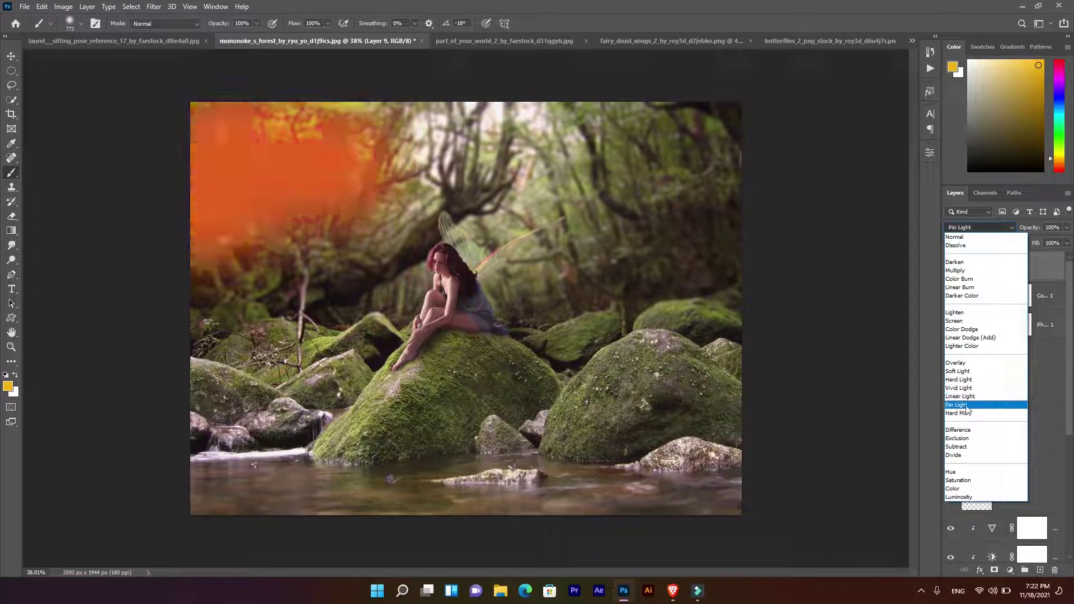
left_click(971, 322)
left_click_drag(1031, 230, 1003, 227)
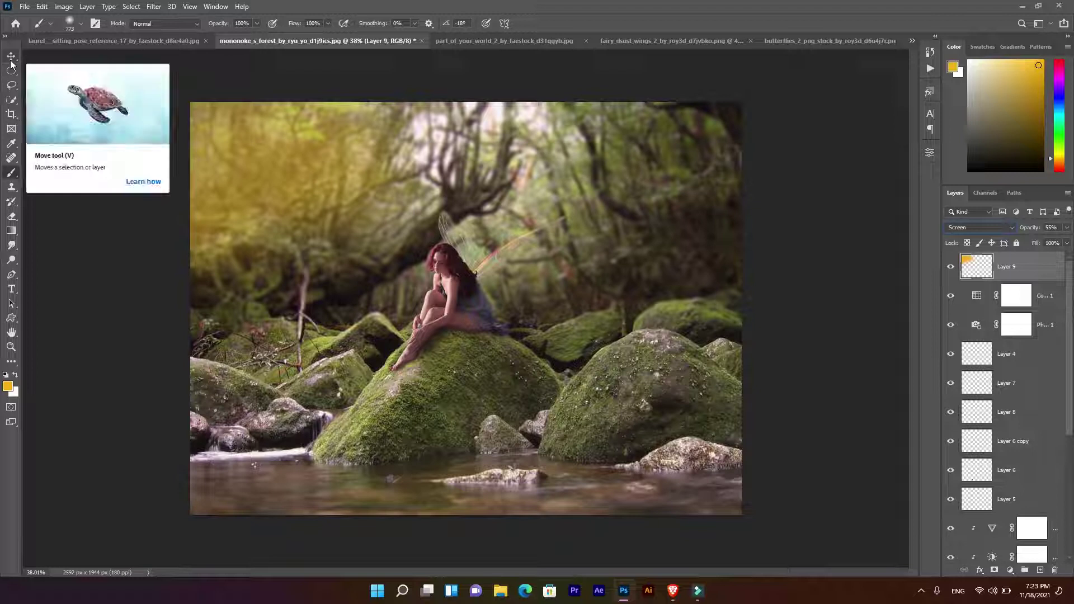
left_click_drag(1026, 229, 1019, 229)
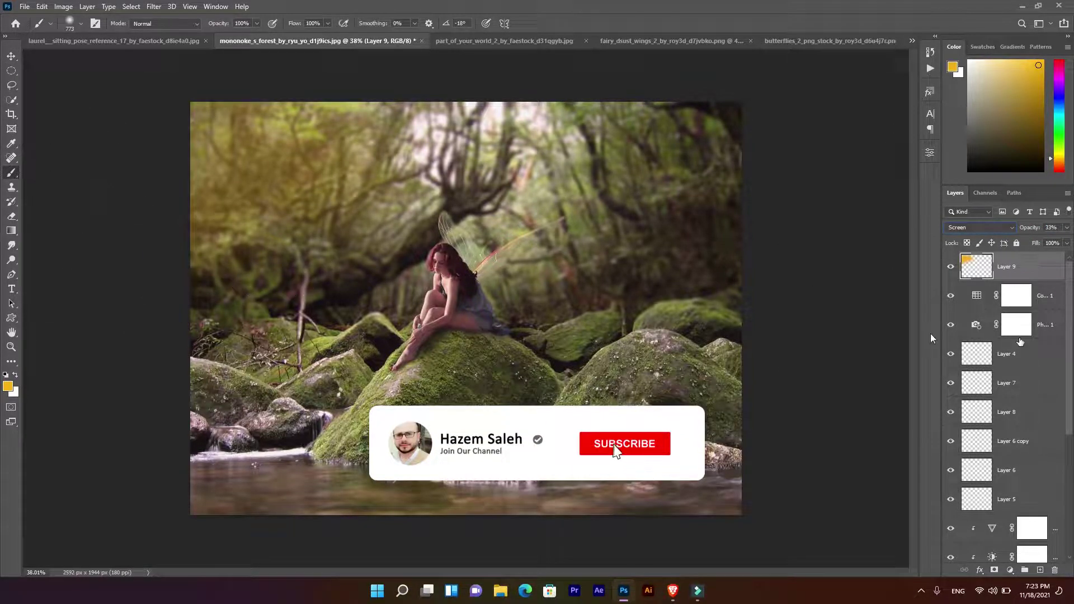
left_click(1040, 569)
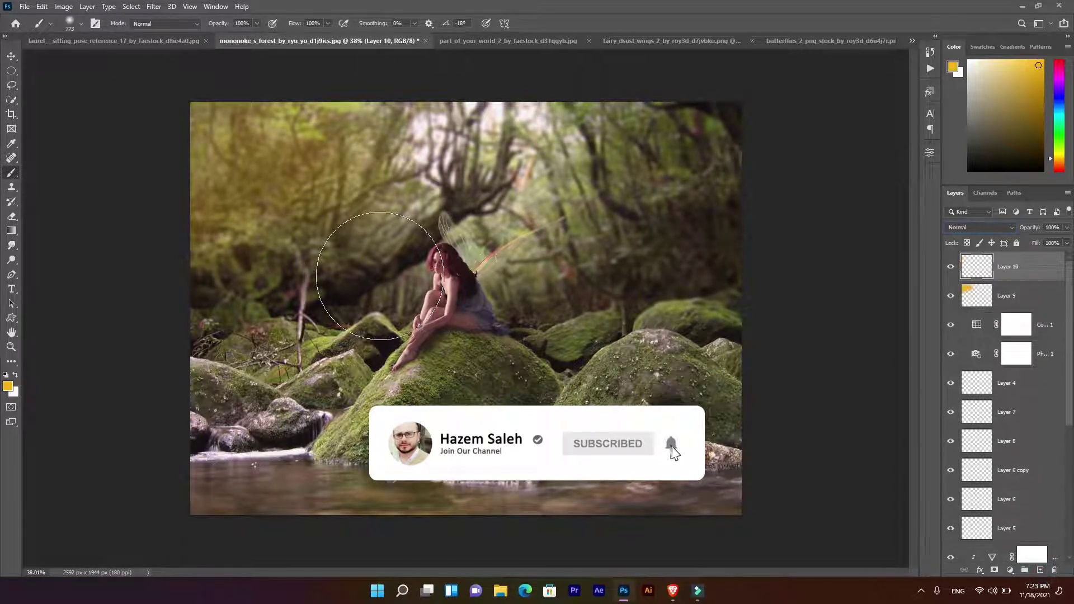
Fill the new layer with black and render a Lens Flare centred at the top-left
key("d")
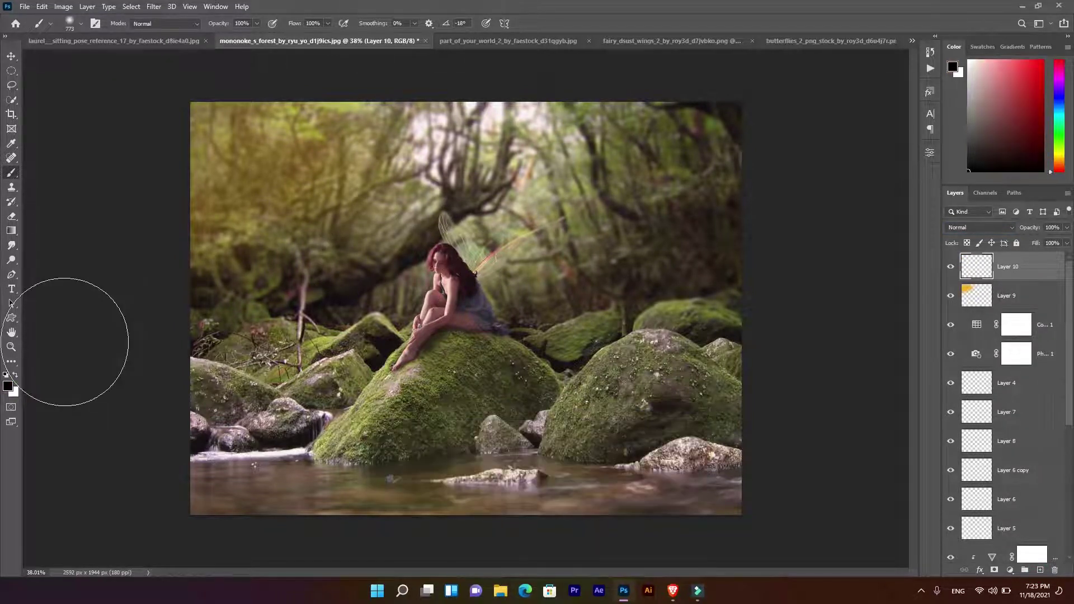
key("alt+BackSpace")
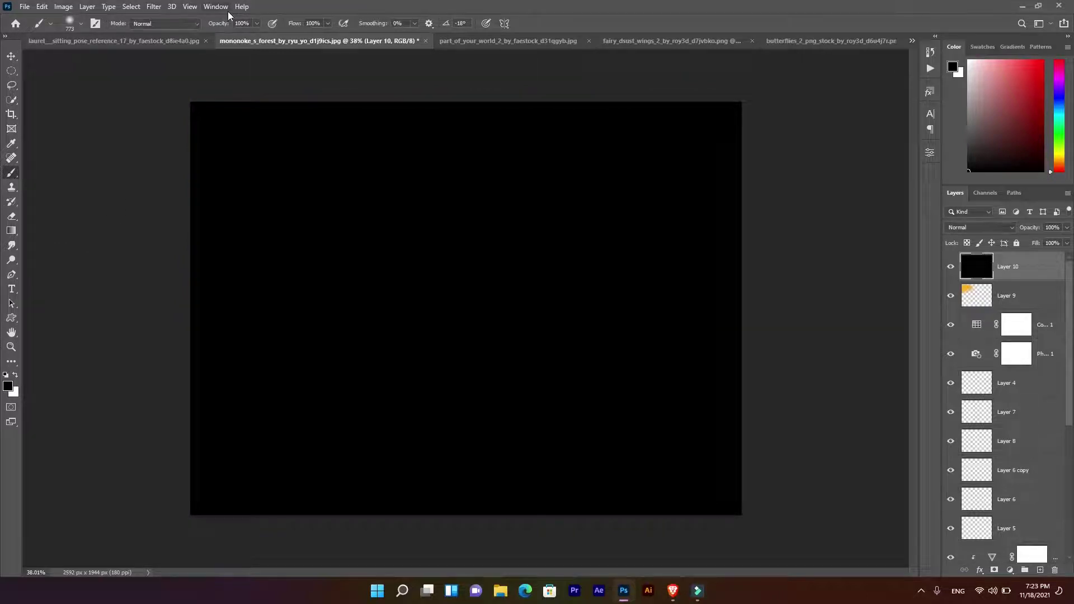
left_click(152, 7)
mouse_move(165, 203)
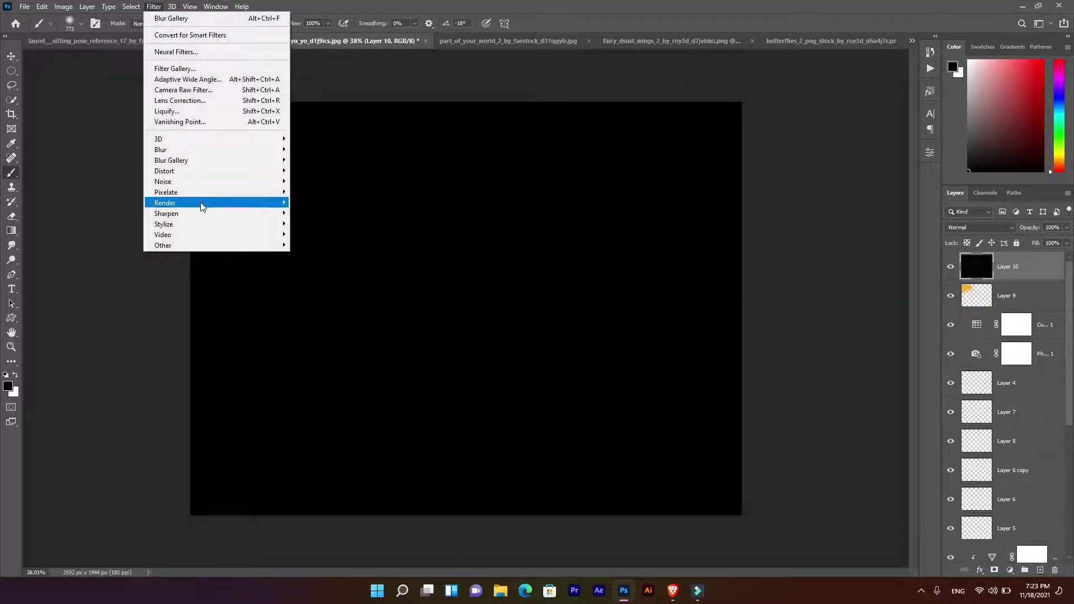
left_click(315, 272)
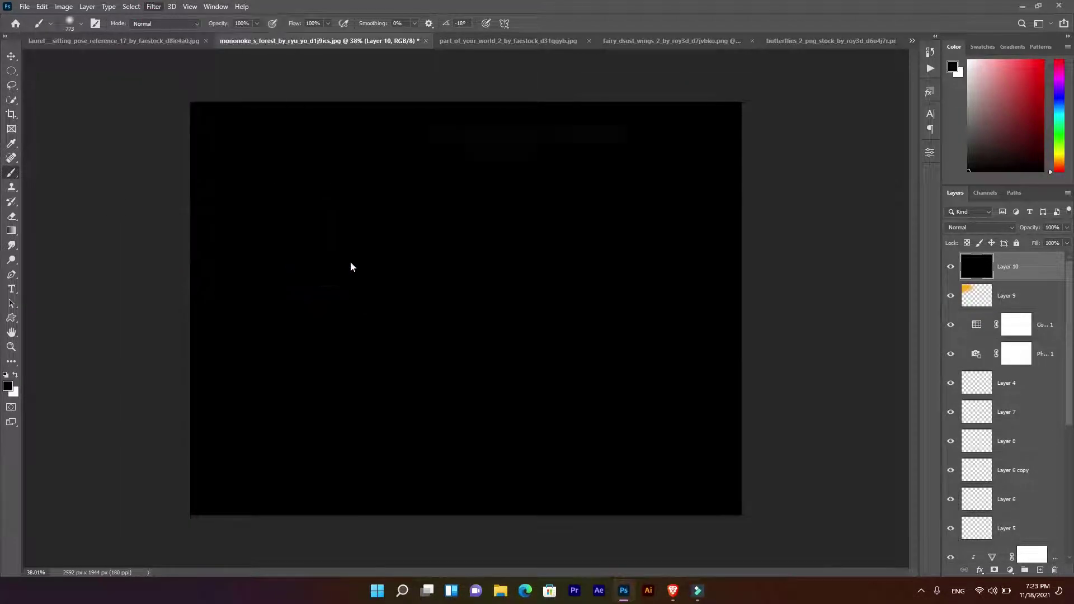
left_click_drag(485, 211, 434, 159)
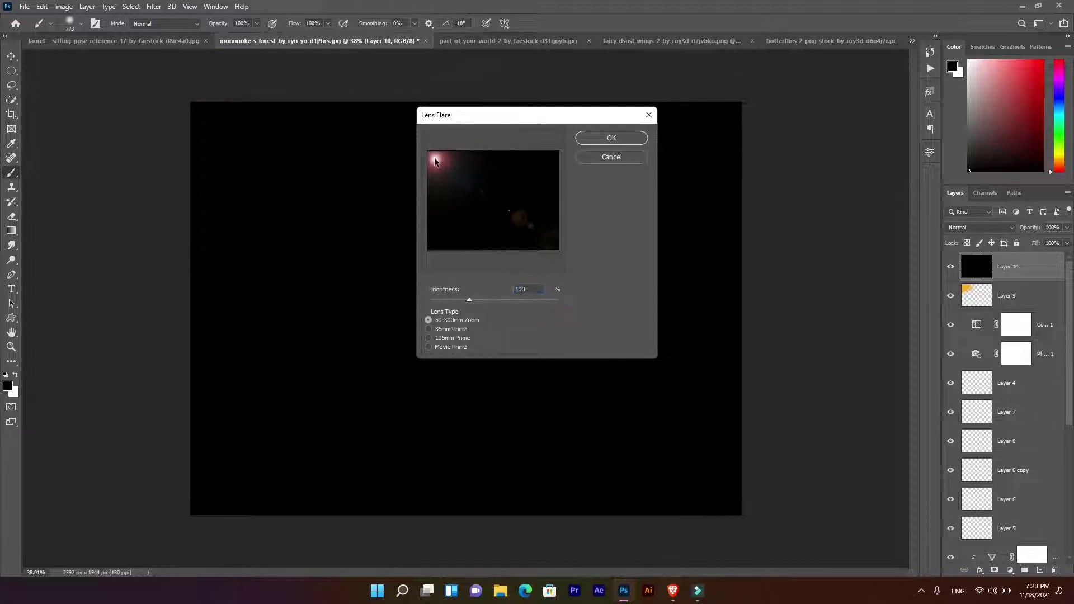
left_click(602, 138)
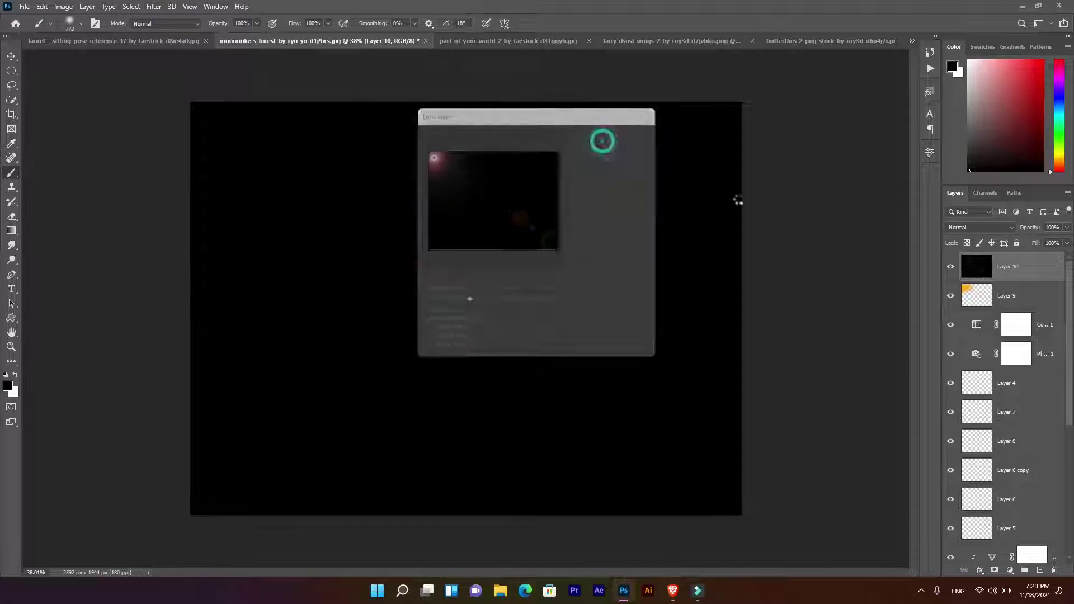
Blend the flare layer as Screen, nudge it up-left, and set opacity to 76%
left_click(973, 228)
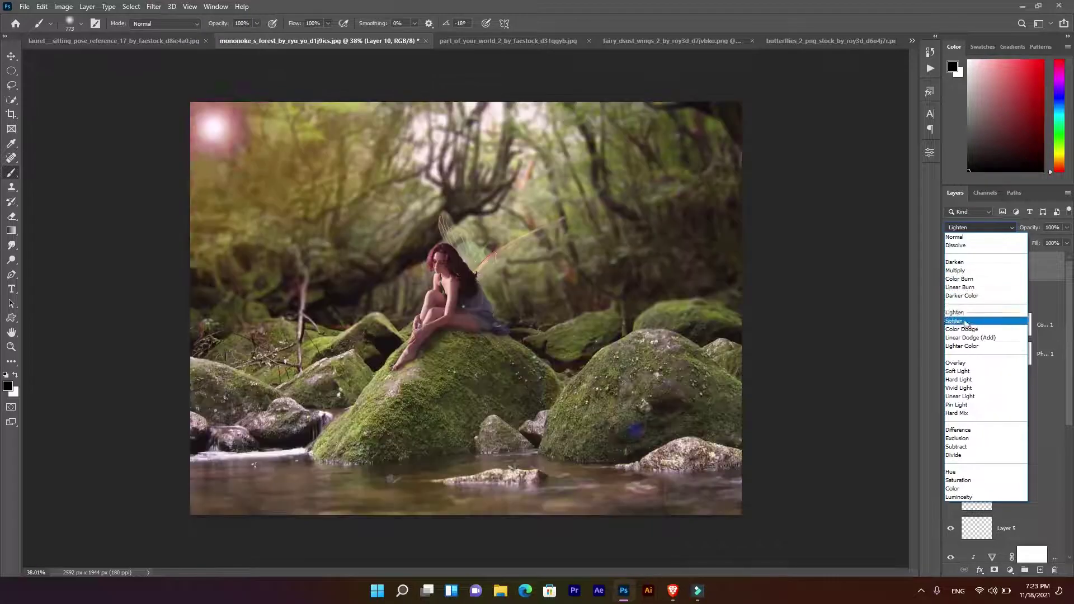
left_click(976, 313)
left_click(11, 56)
left_click_drag(202, 127, 188, 108)
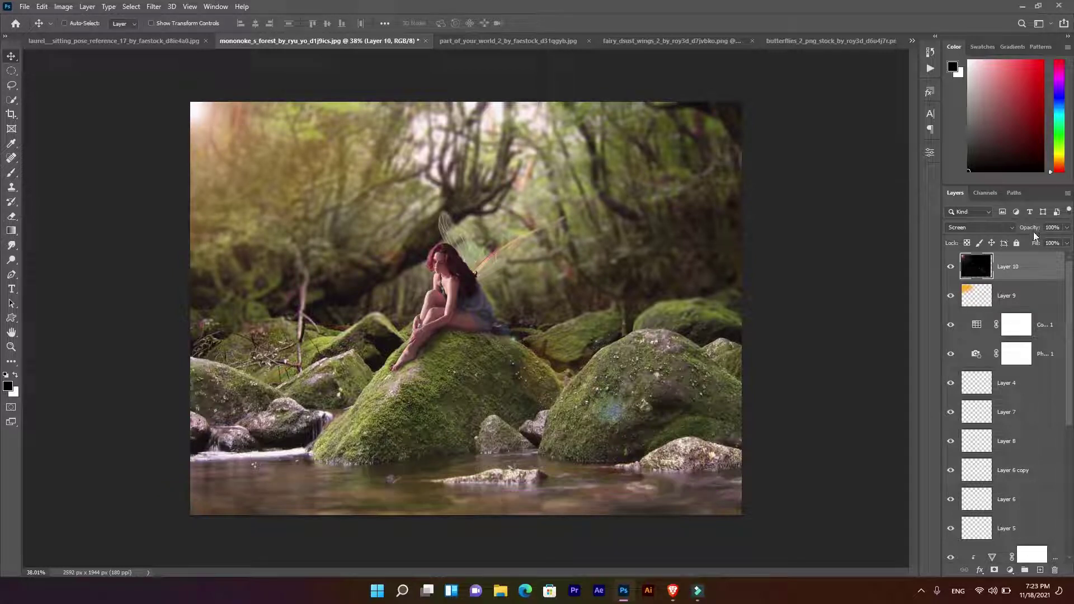
left_click_drag(1026, 233, 1027, 228)
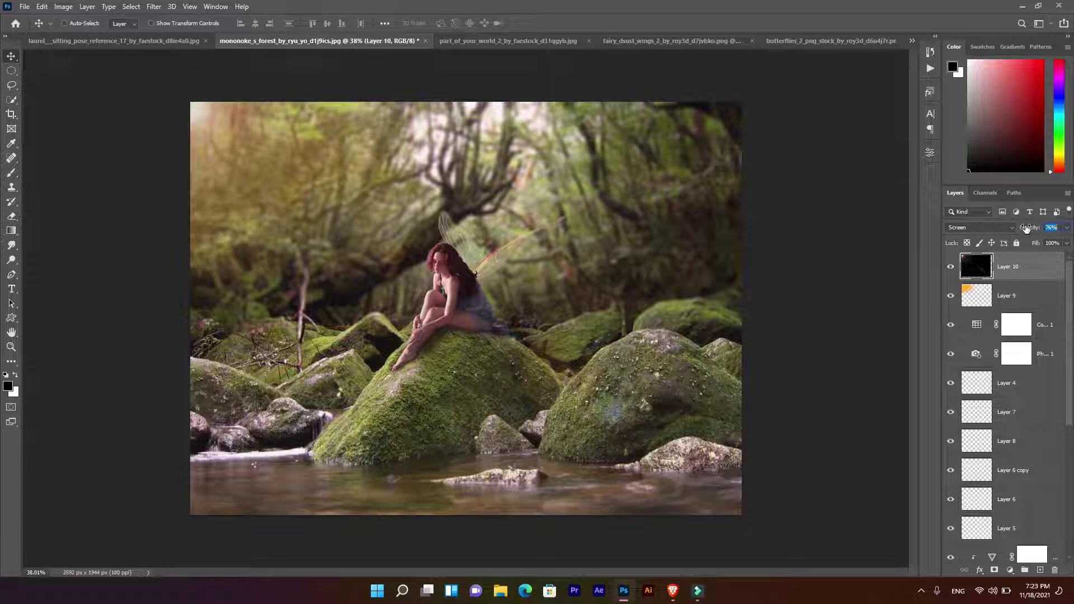
scroll(529, 307, "up", 5)
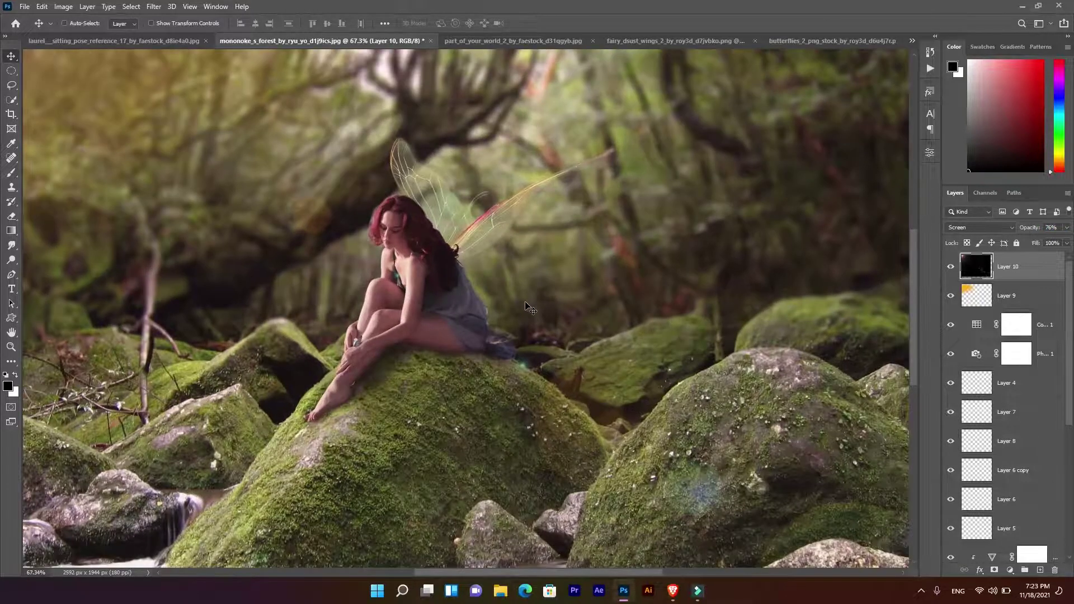
scroll(528, 308, "down", 3)
scroll(530, 306, "down", 2)
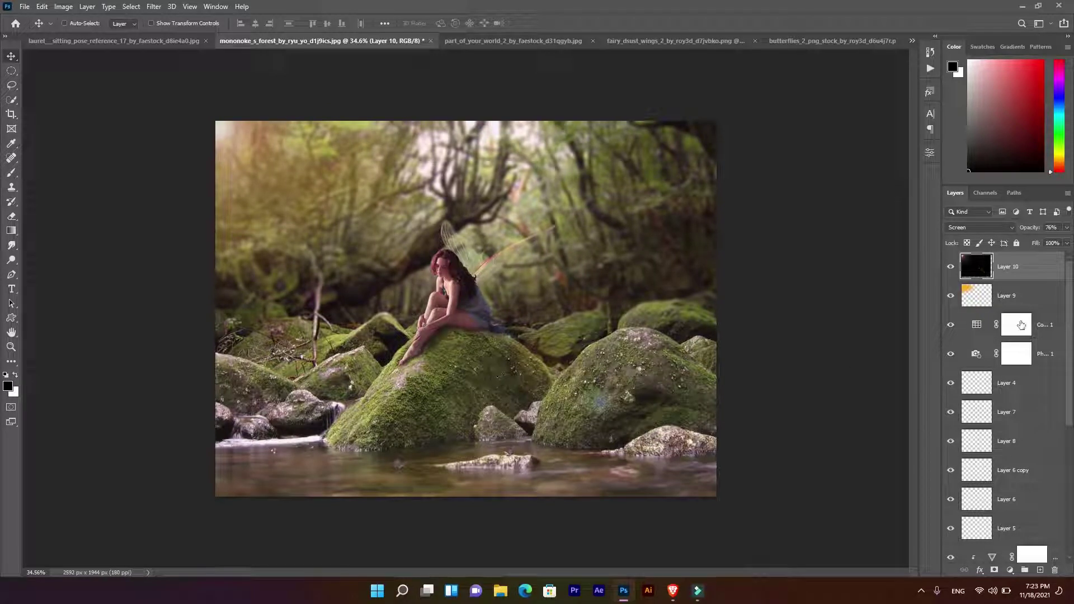
scroll(1030, 359, "down", 1)
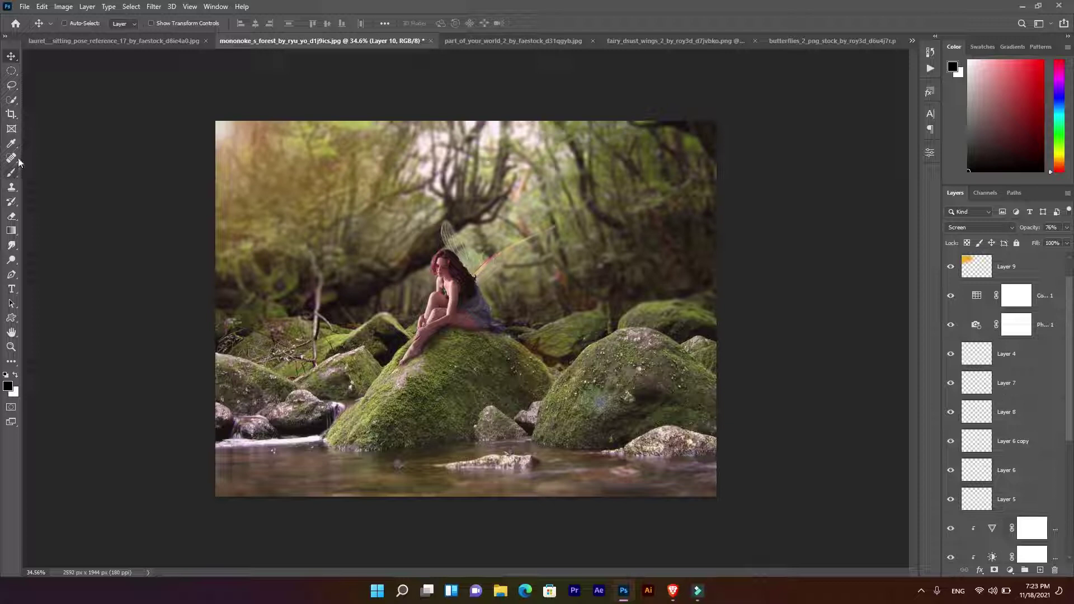
Add a layer mask to Layer 10 and paint out the flare along the right and top edges
left_click(16, 177)
scroll(1037, 321, "up", 1)
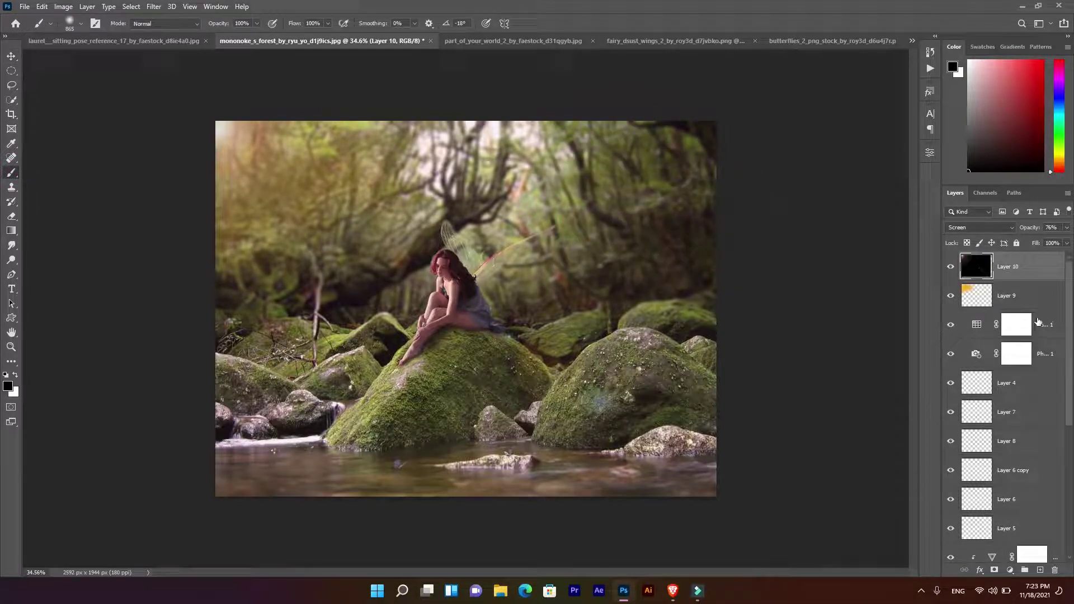
left_click(994, 570)
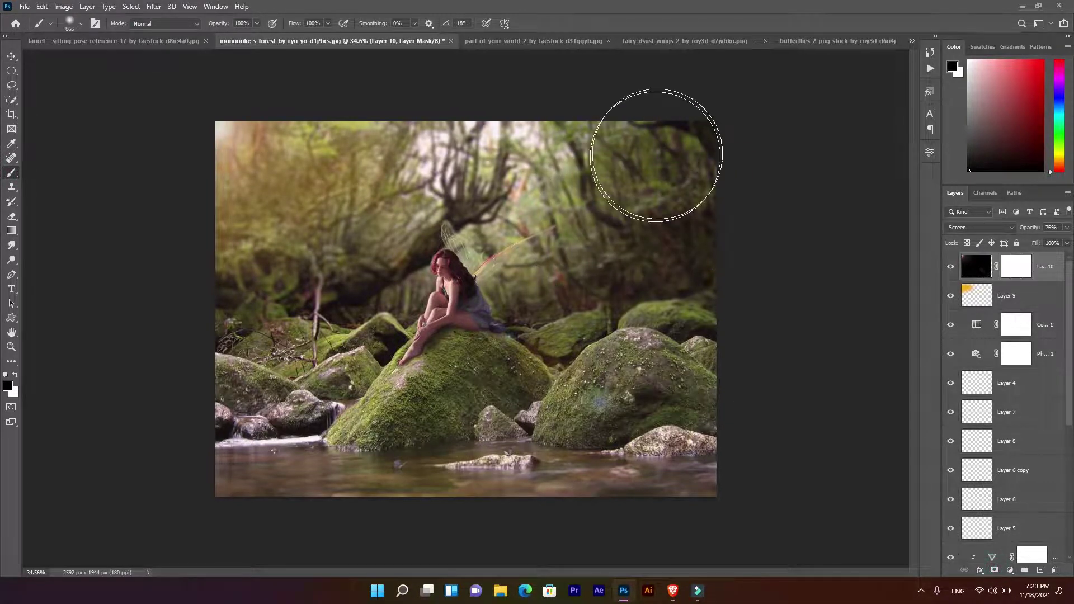
left_click_drag(747, 367, 724, 160)
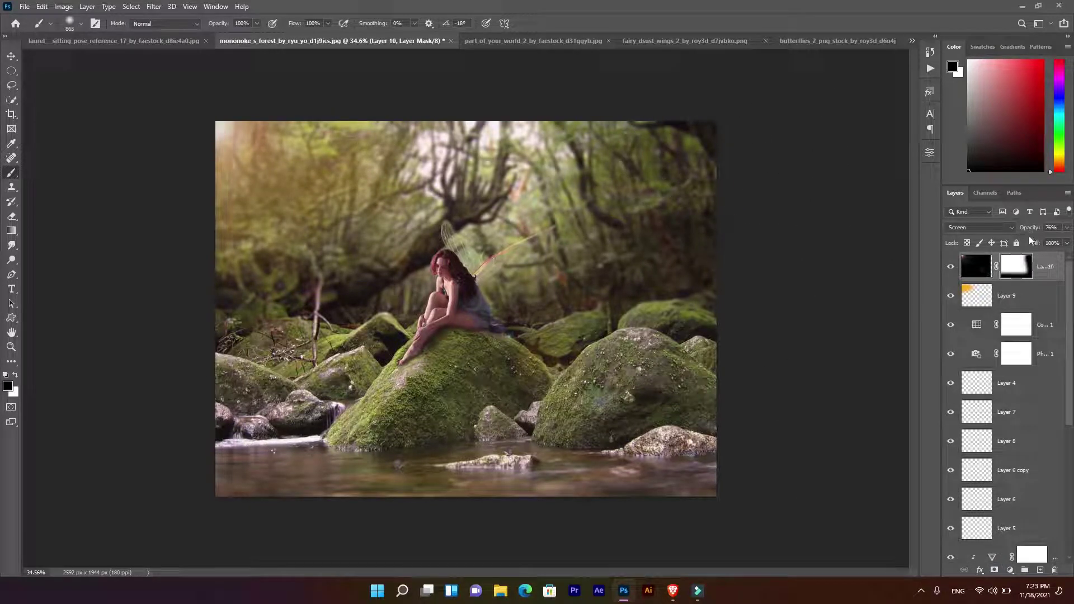
left_click_drag(1022, 304, 932, 353)
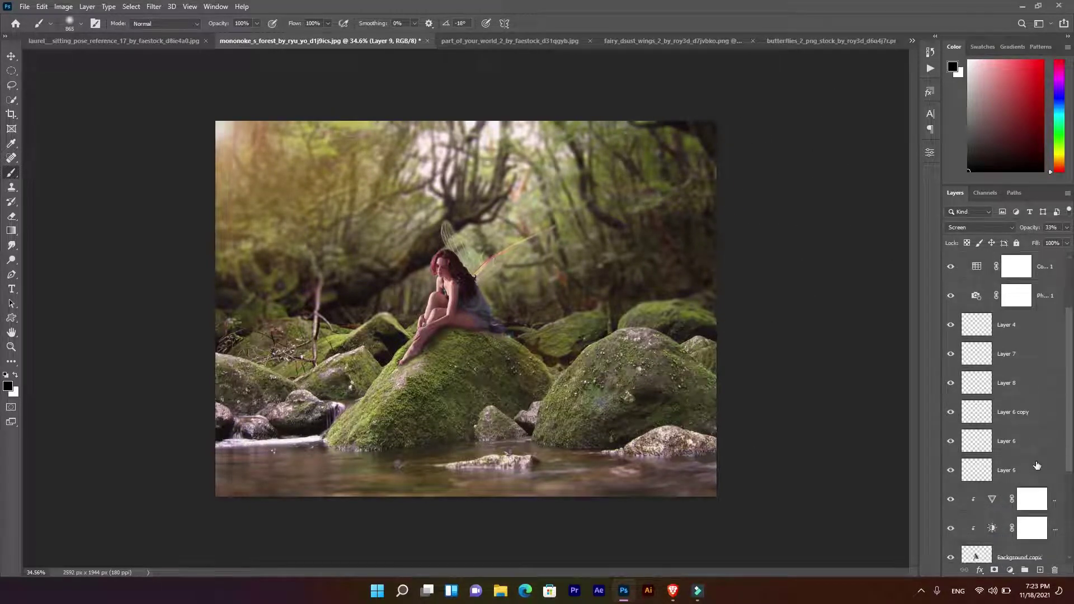
scroll(1041, 465, "down", 5)
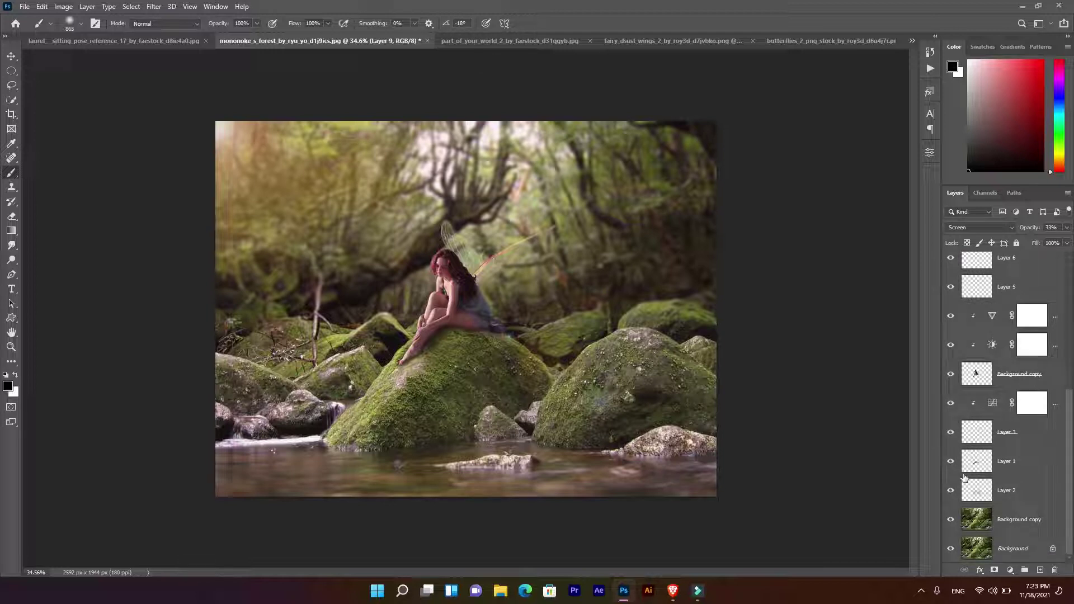
On Layer 2, set brush opacity ~32%, flow 39%, size 449, and layer opacity to 91%
left_click(987, 494)
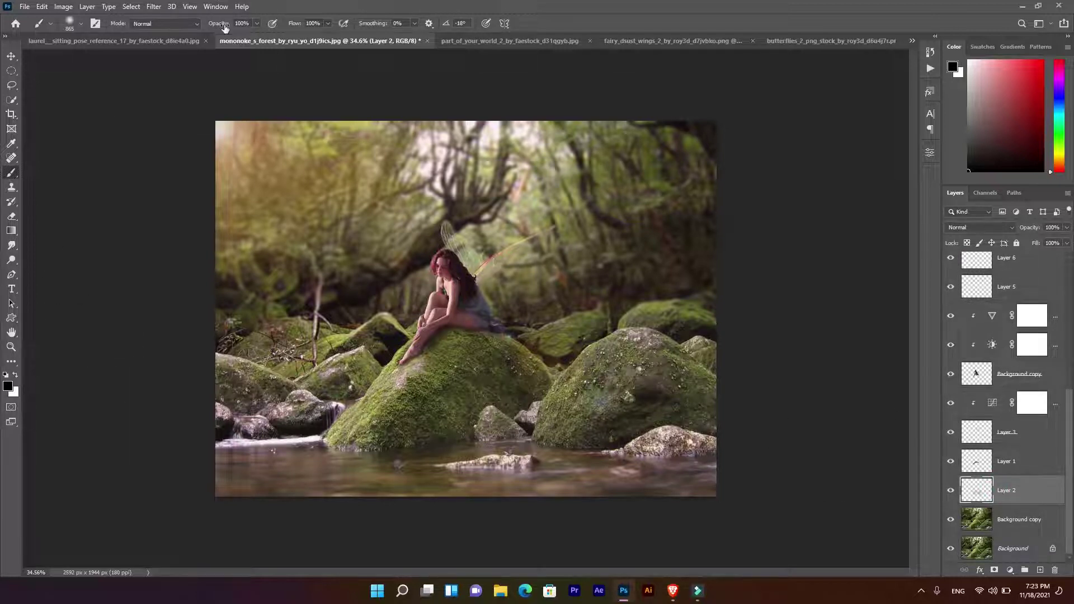
left_click_drag(224, 27, 186, 26)
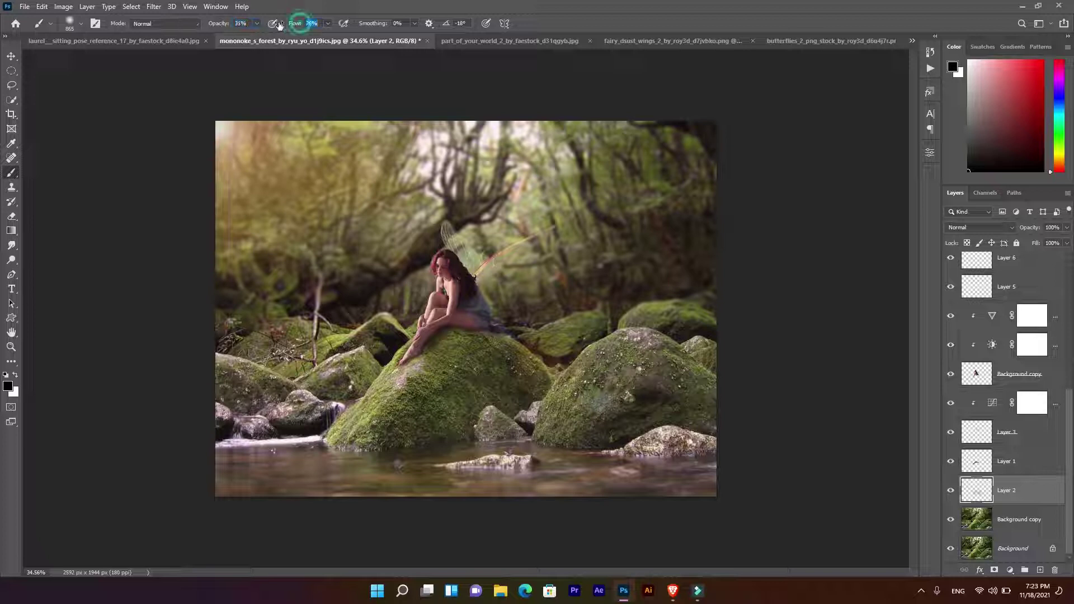
mouse_move(469, 358)
left_mouse_down()
mouse_move(417, 344)
mouse_move(492, 346)
mouse_move(412, 380)
left_mouse_up()
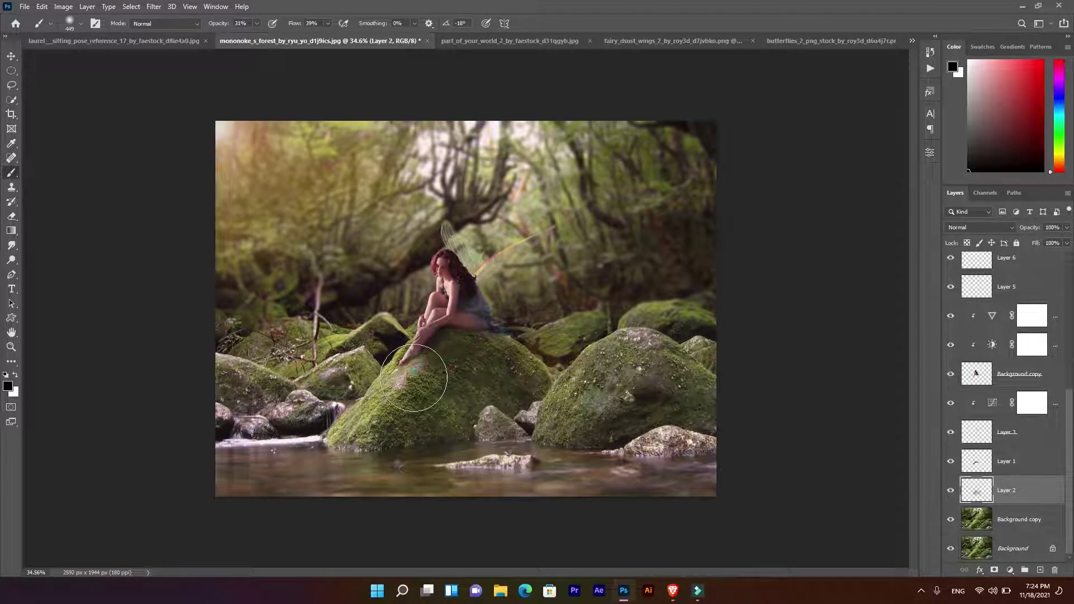
scroll(412, 379, "down", 1)
scroll(412, 379, "down", 1)
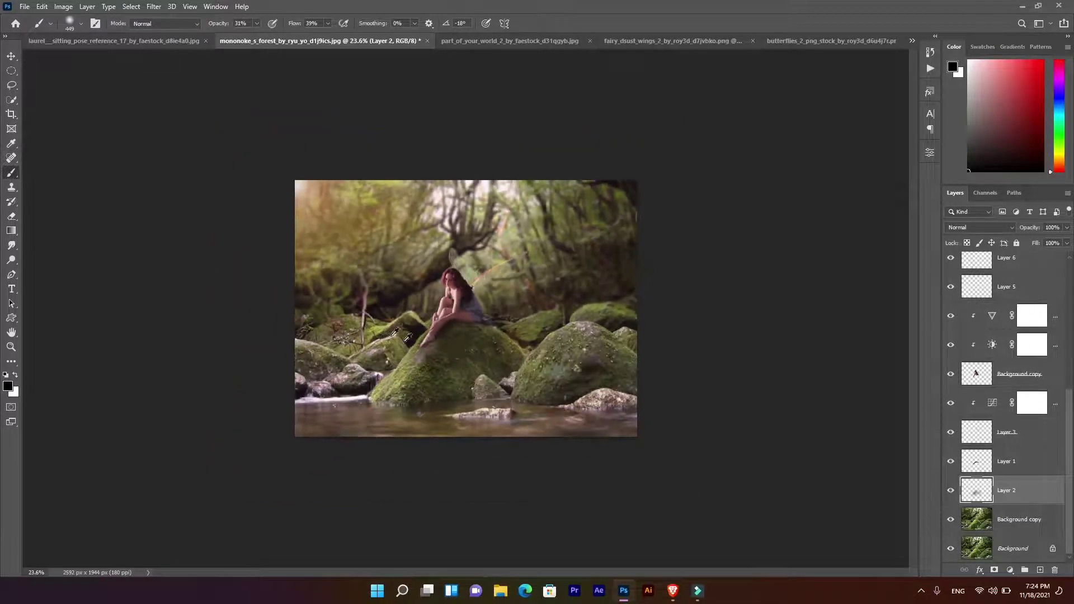
scroll(449, 342, "up", 4)
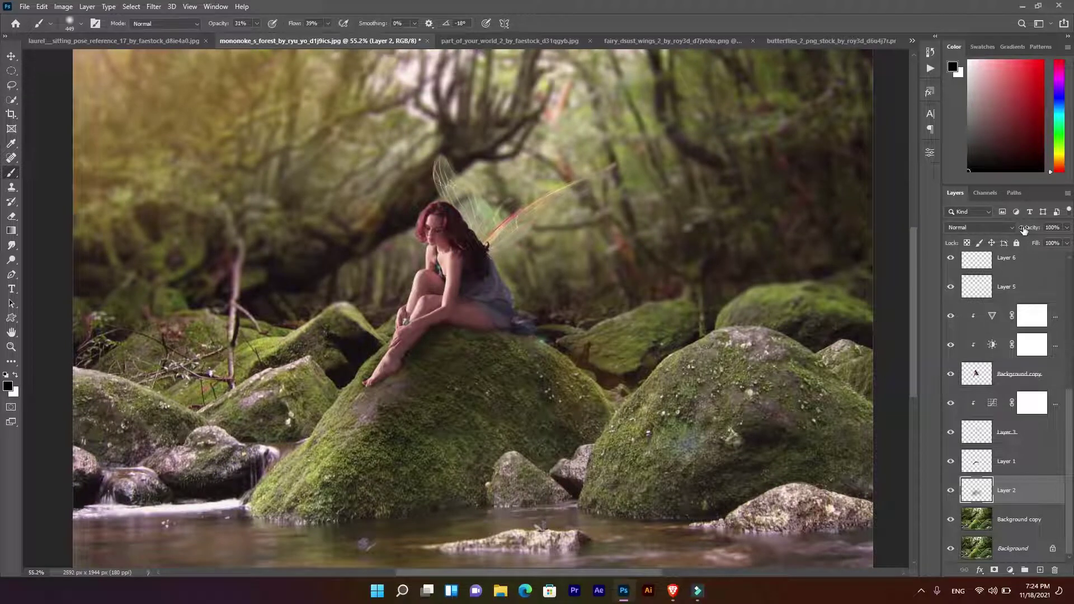
left_click_drag(1027, 227, 1023, 228)
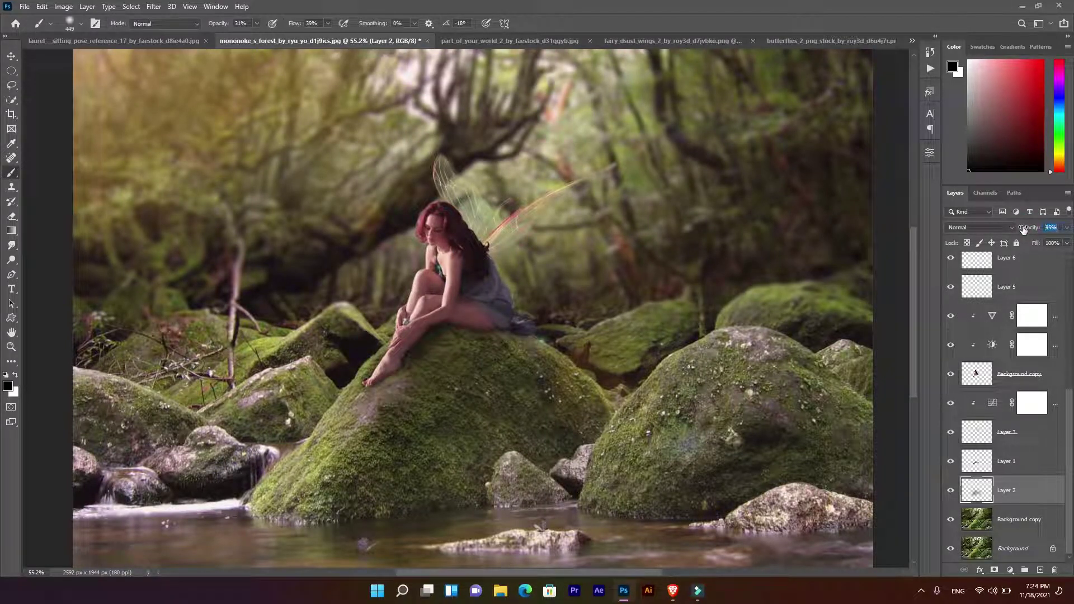
scroll(688, 357, "down", 2)
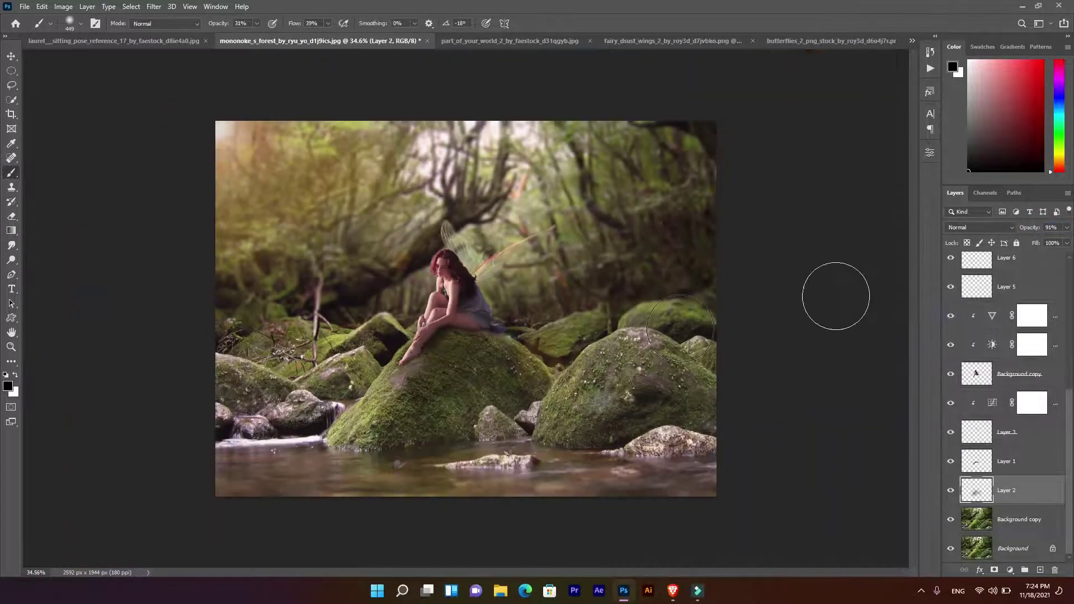
scroll(1028, 284, "up", 5)
Add a Photo Filter adjustment above Layer 10 set to Cooling Filter (LBB) at 16% density
left_click(1041, 273)
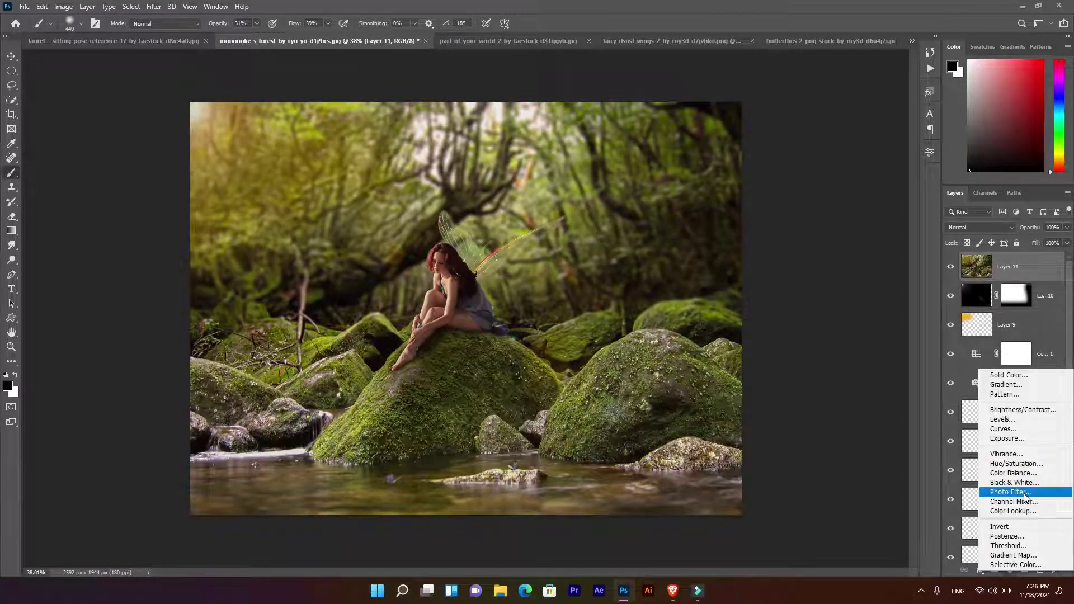
left_click(1025, 496)
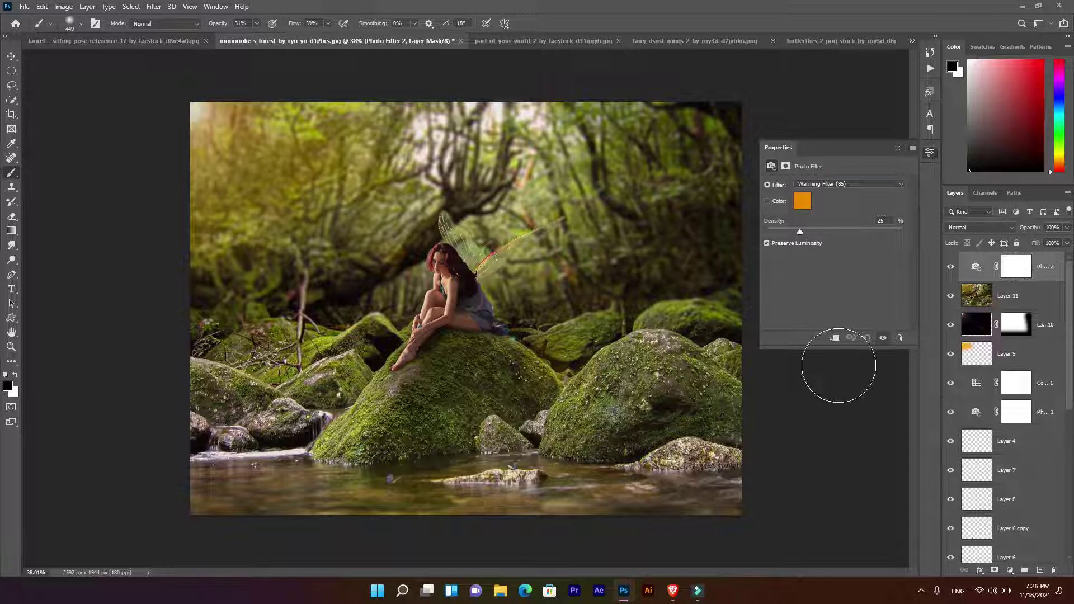
left_click(847, 184)
left_click(830, 234)
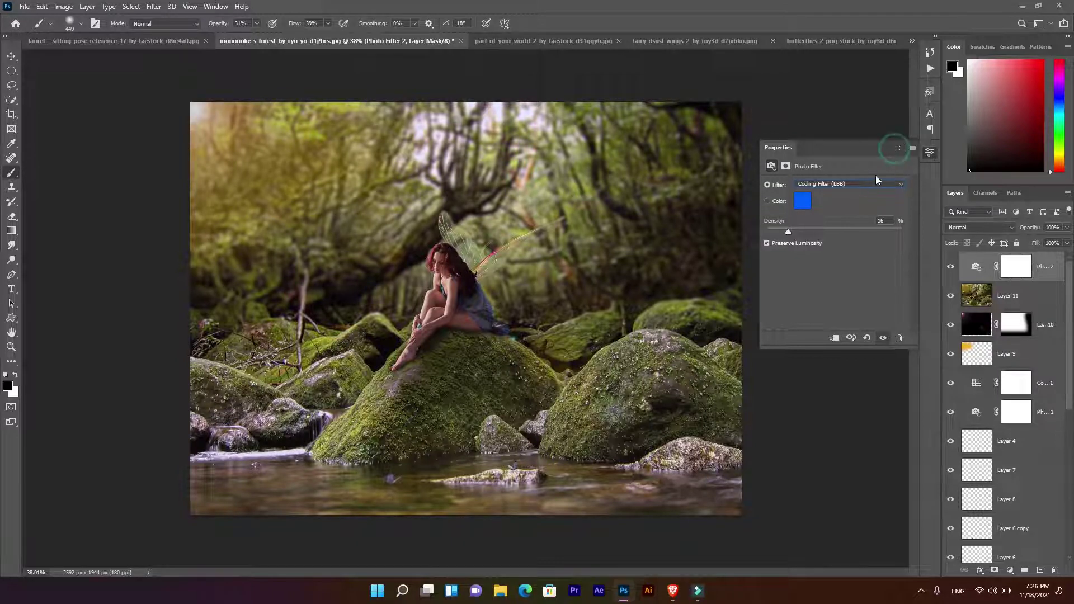
left_click(899, 148)
scroll(506, 328, "up", 5)
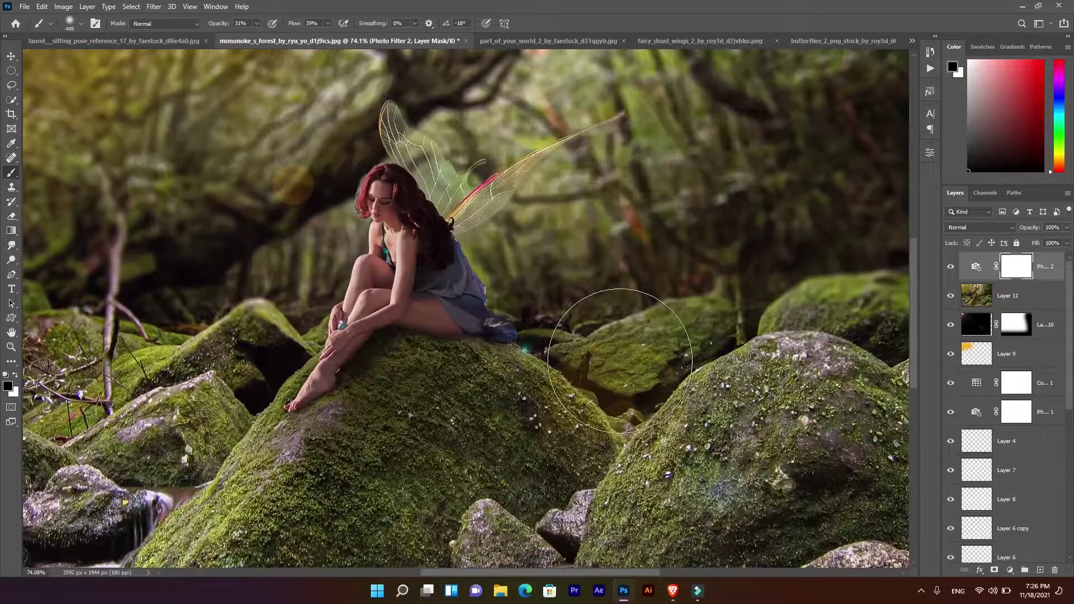
scroll(649, 371, "down", 2)
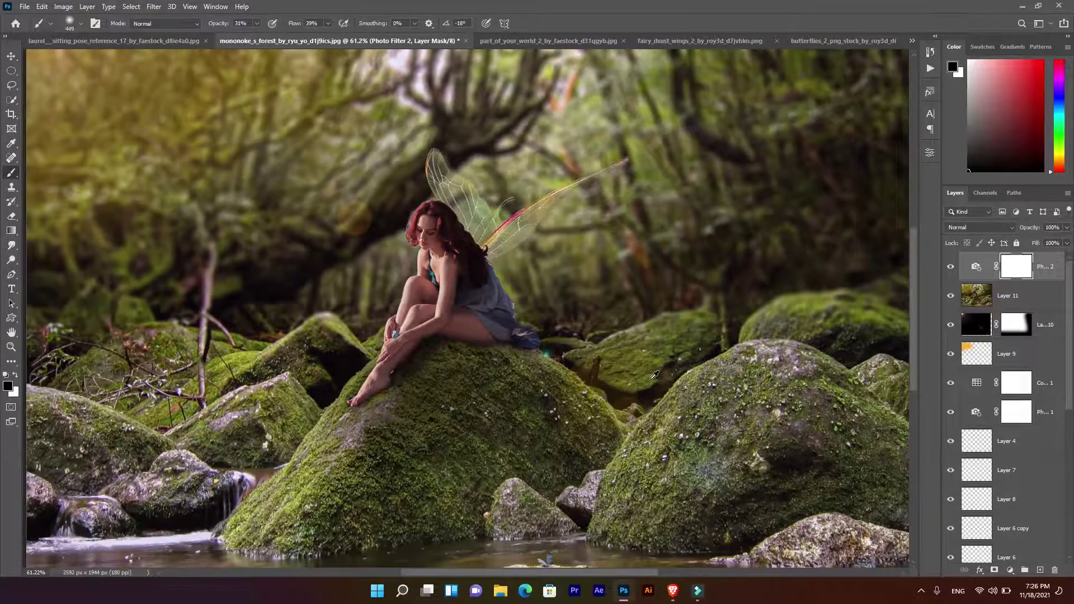
scroll(653, 375, "down", 2)
scroll(632, 366, "down", 1)
scroll(617, 358, "down", 1)
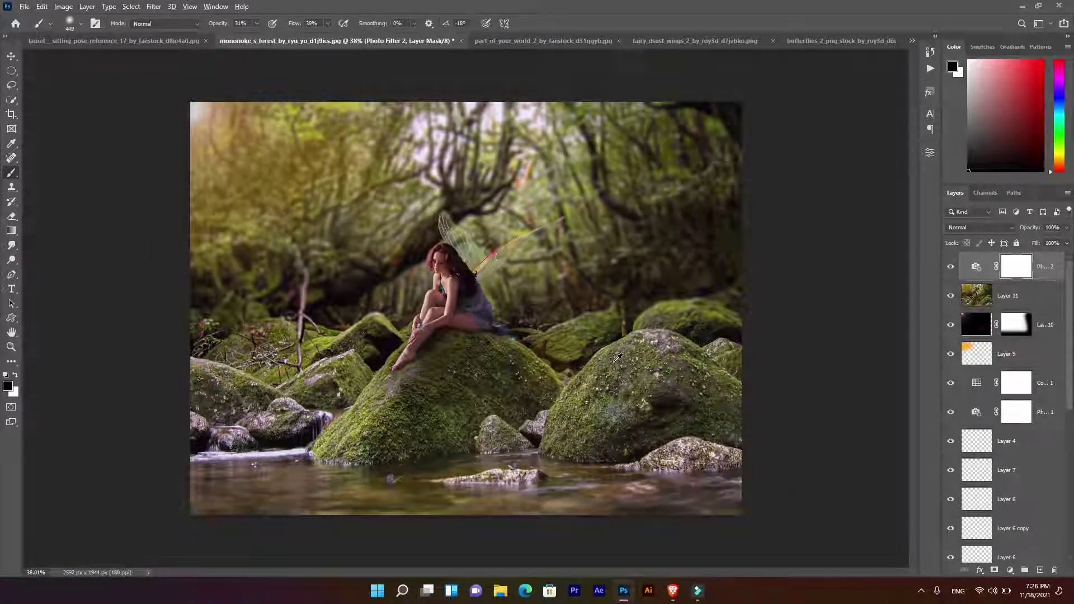